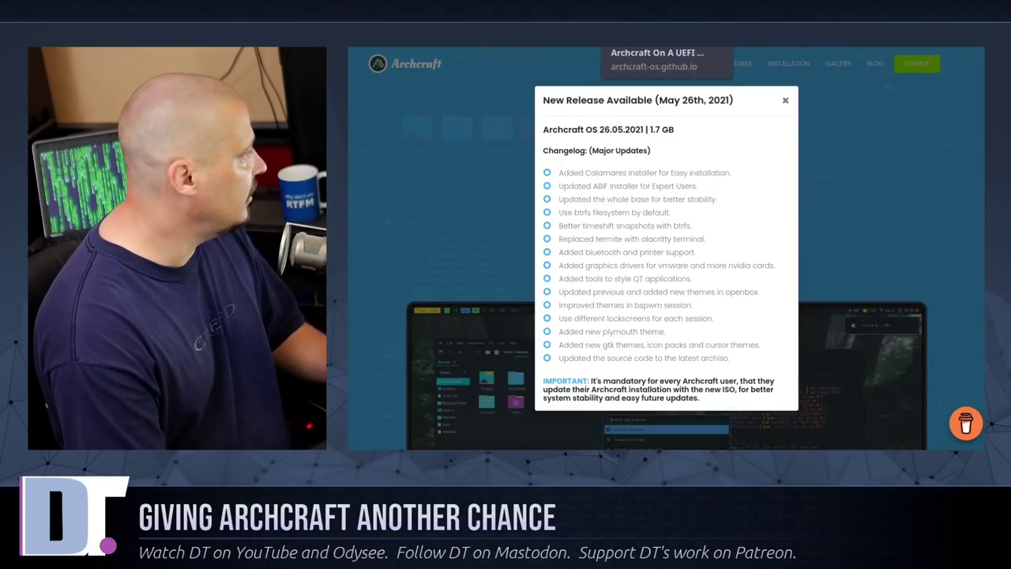
- Read through the Archcraft UEFI installation guide, and dismiss the new-release notice on the Archcraft home page
key("ctrl+Tab")
scroll(785, 229, "down", 6)
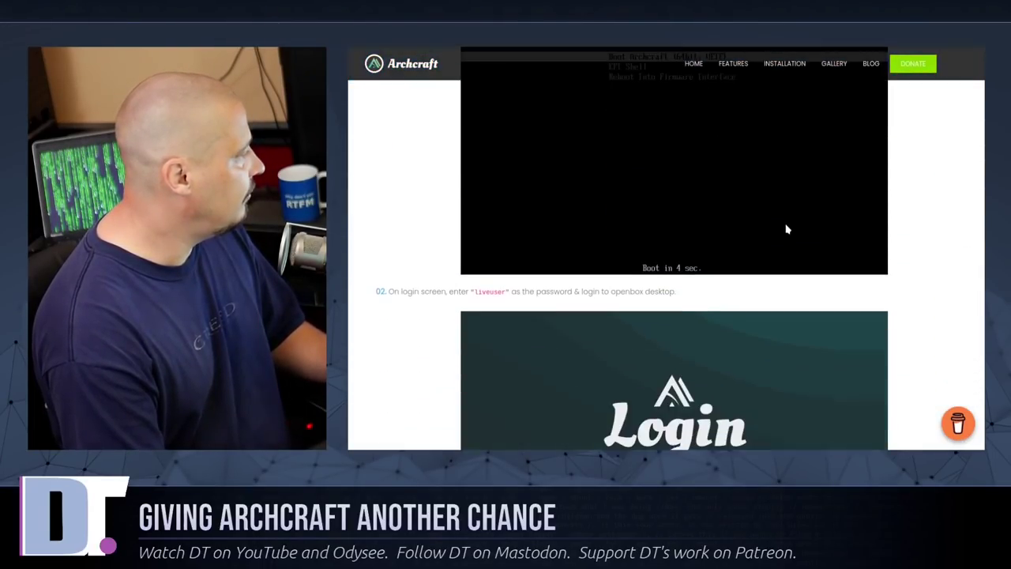
scroll(706, 356, "down", 3)
scroll(709, 356, "down", 6)
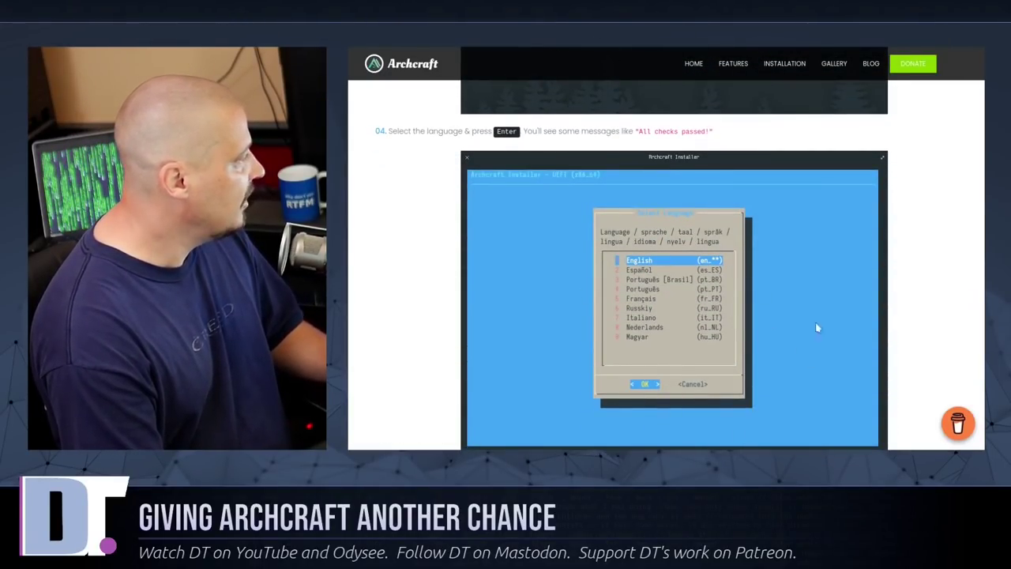
scroll(830, 348, "down", 10)
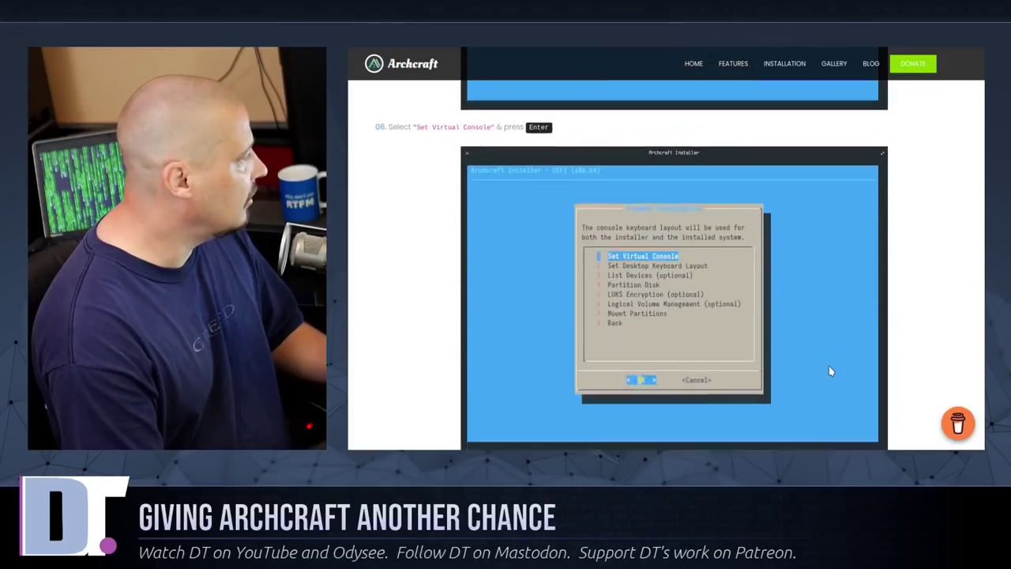
scroll(830, 370, "down", 1)
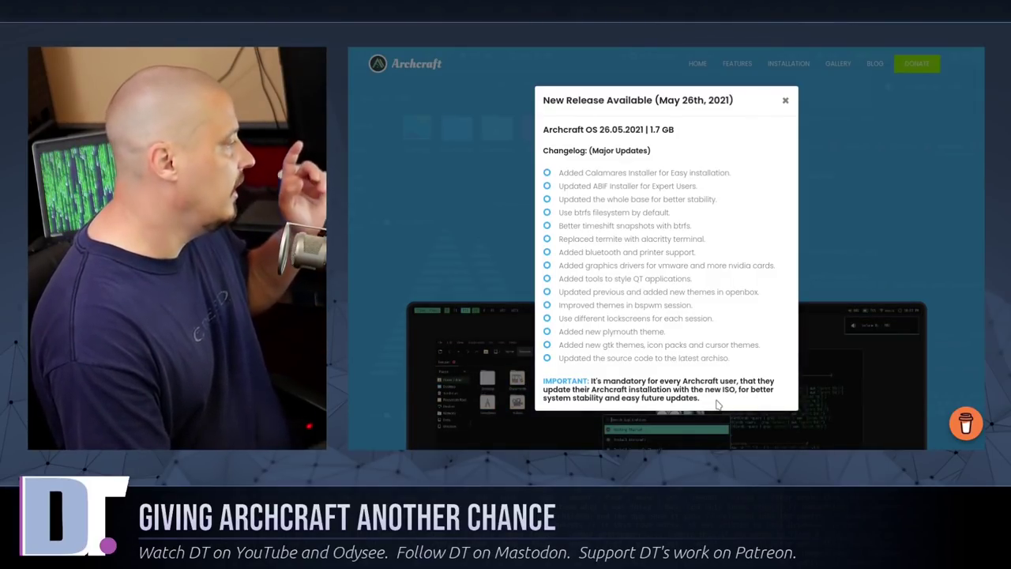
left_click(786, 101)
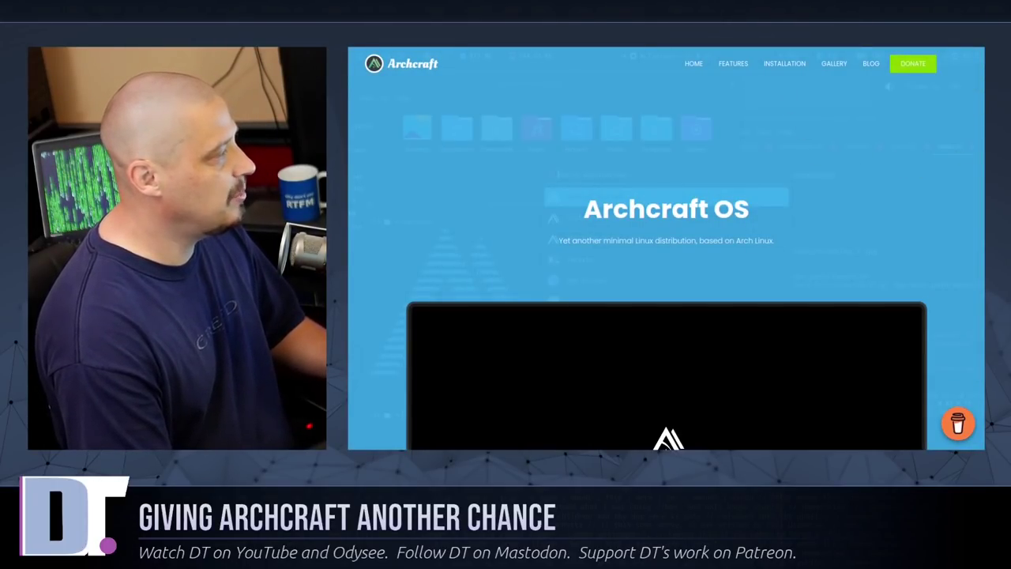
scroll(985, 105, "down", 5)
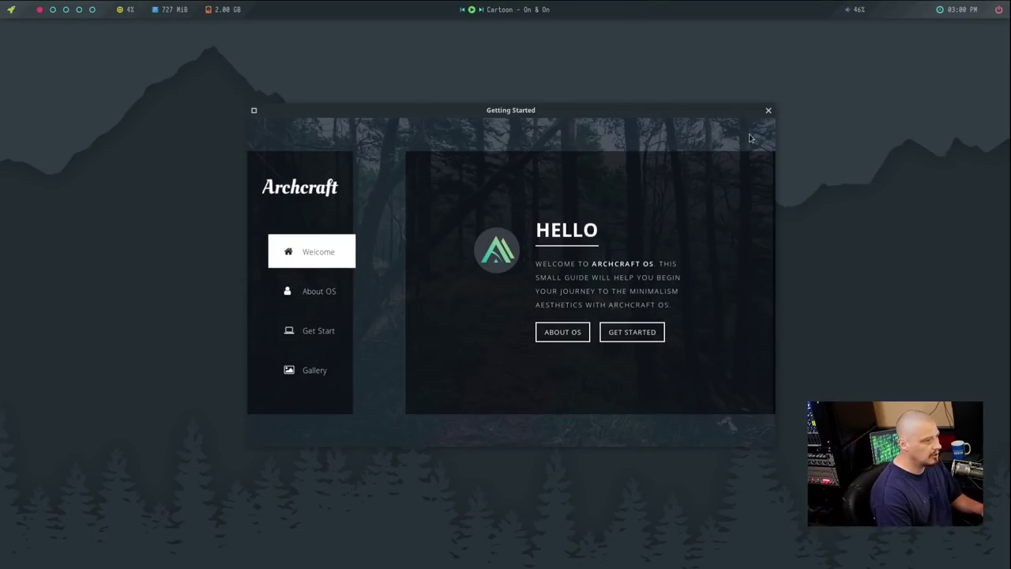
right_click(804, 151)
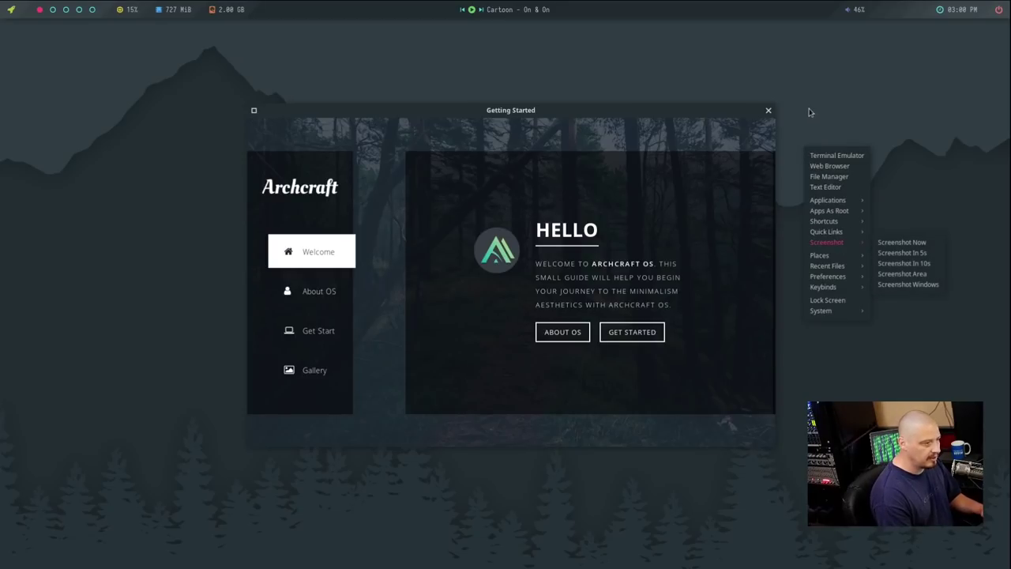
left_click(811, 117)
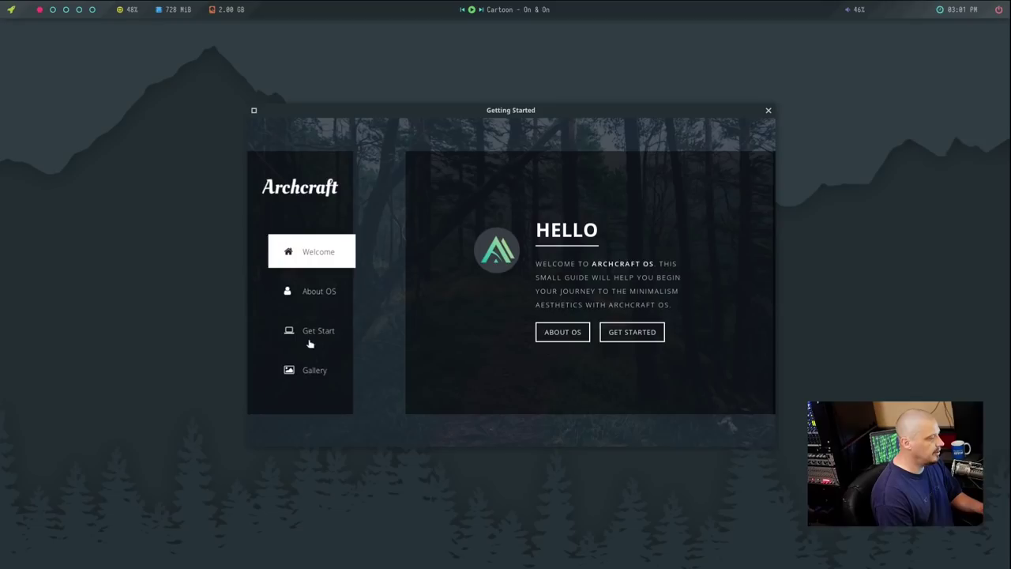
- View the About OS, Get Start and Gallery pages of the Getting Started guide and close it
left_click(328, 298)
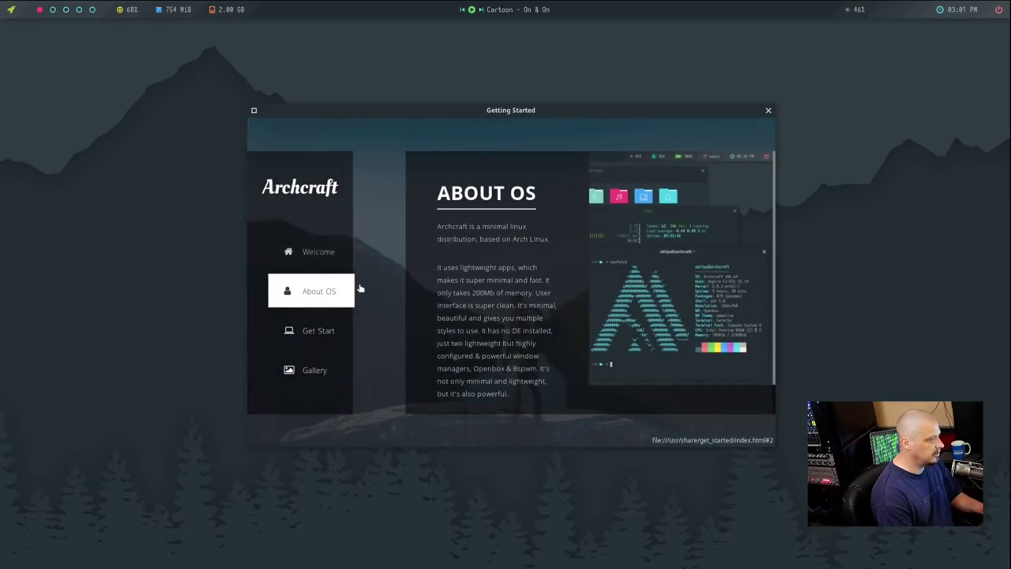
left_click(314, 332)
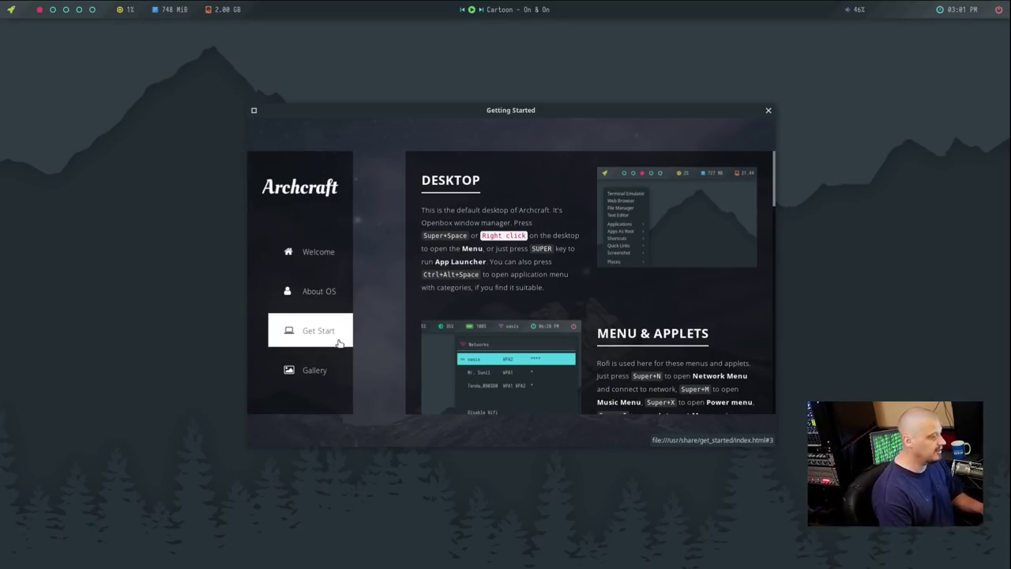
left_click(326, 378)
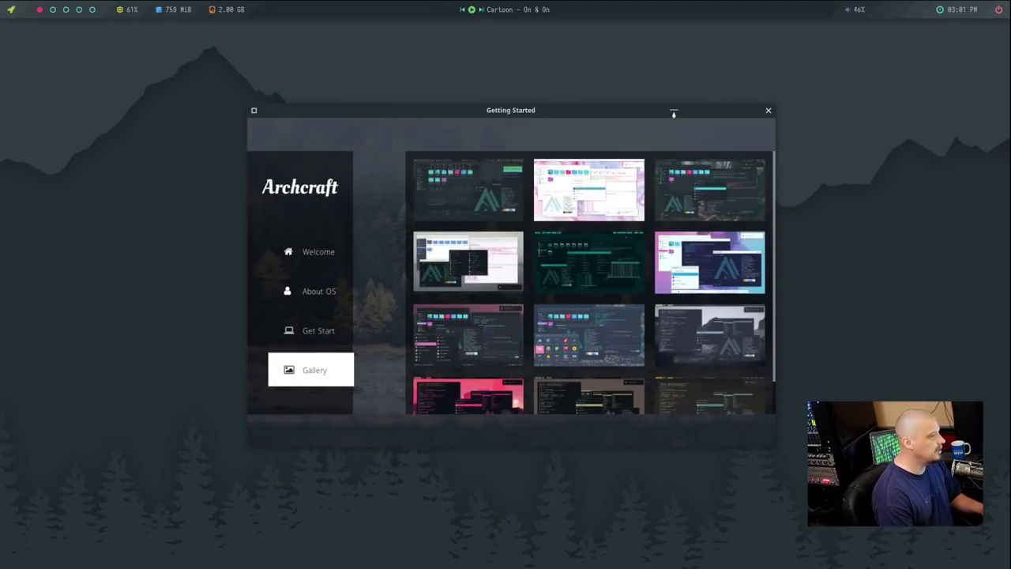
left_click(767, 111)
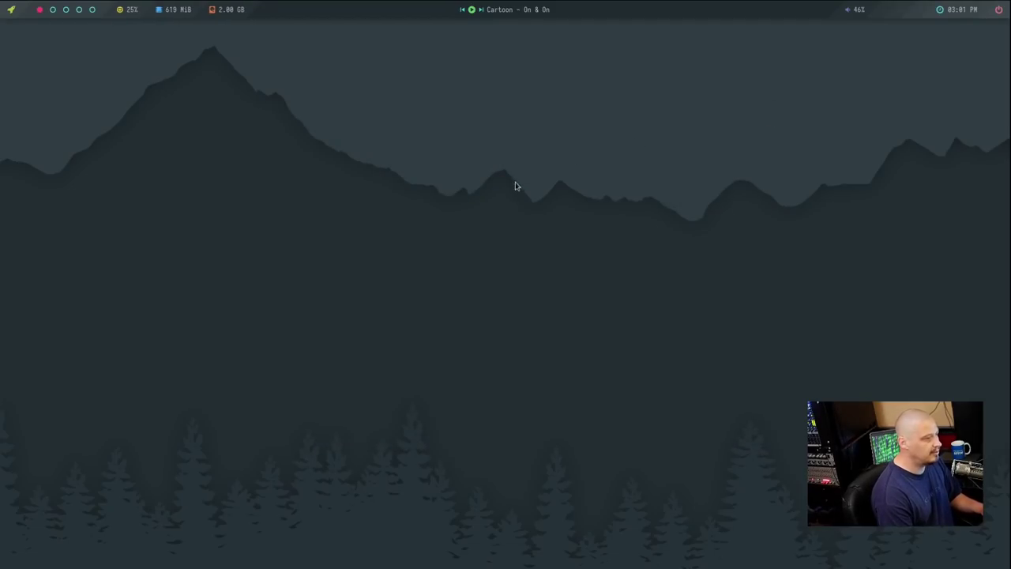
- Look over the desktop's launch options and start the regular Install Archcraft application, not the Expert version
right_click(320, 151)
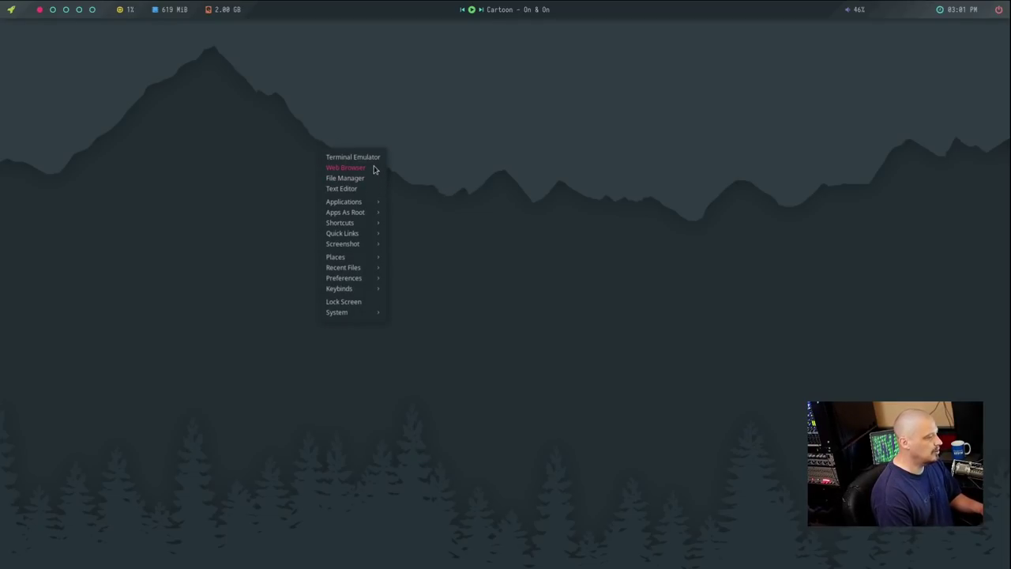
mouse_move(366, 258)
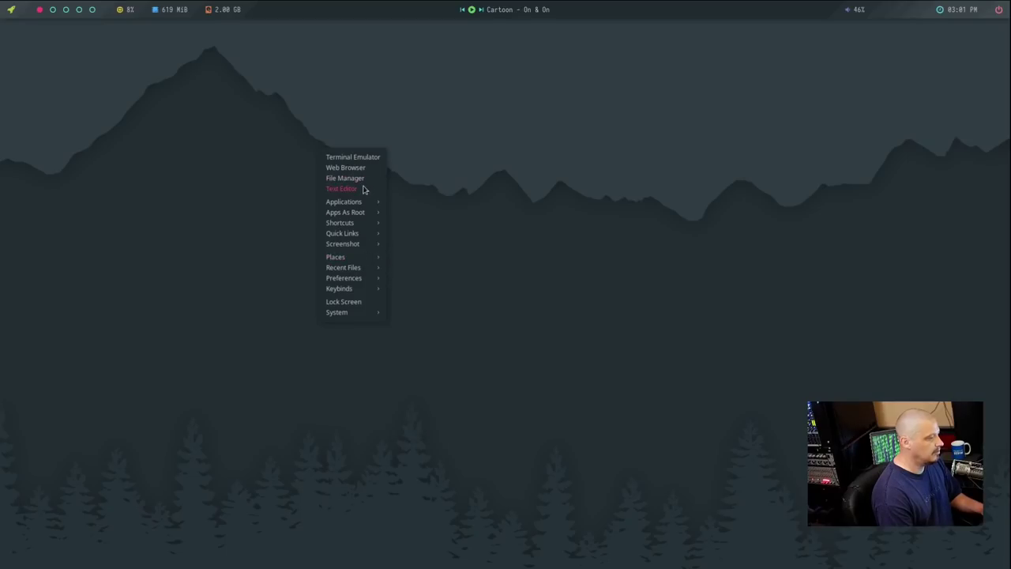
mouse_move(364, 316)
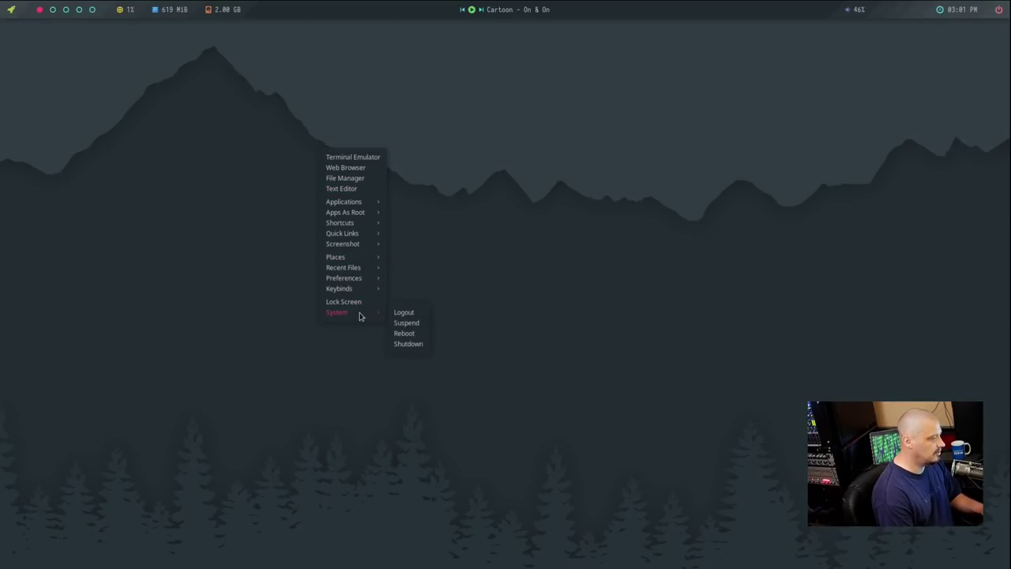
mouse_move(365, 231)
mouse_move(354, 203)
mouse_move(434, 299)
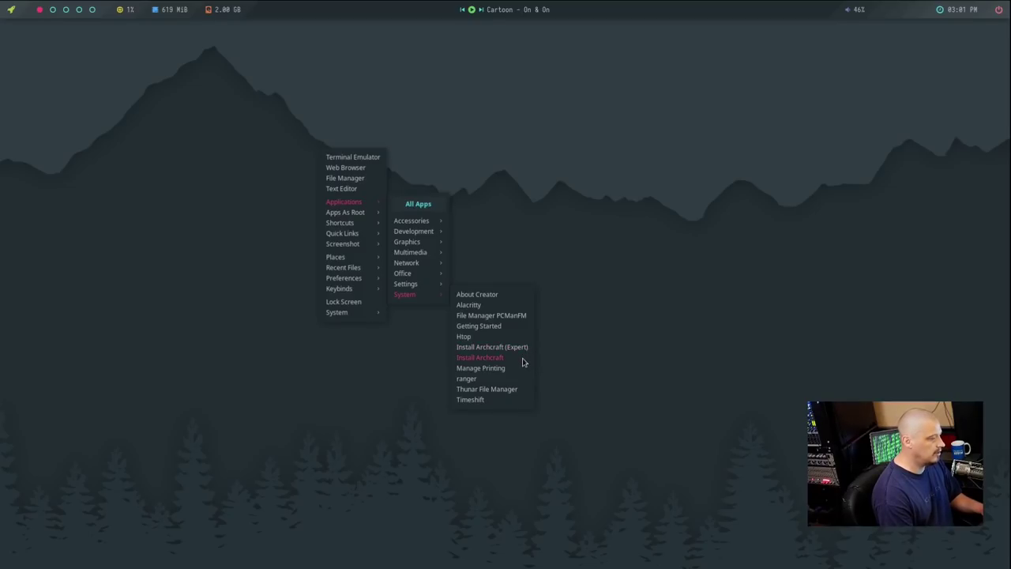
left_click(522, 362)
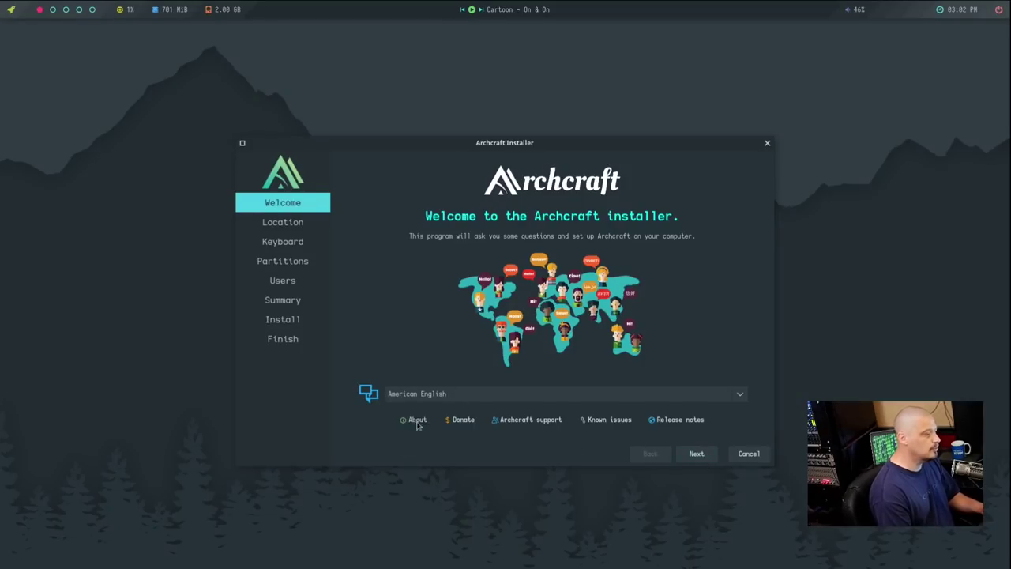
- Accept American English, the America/Chicago time zone and the default English (US) keyboard layout in the installer
left_click(692, 459)
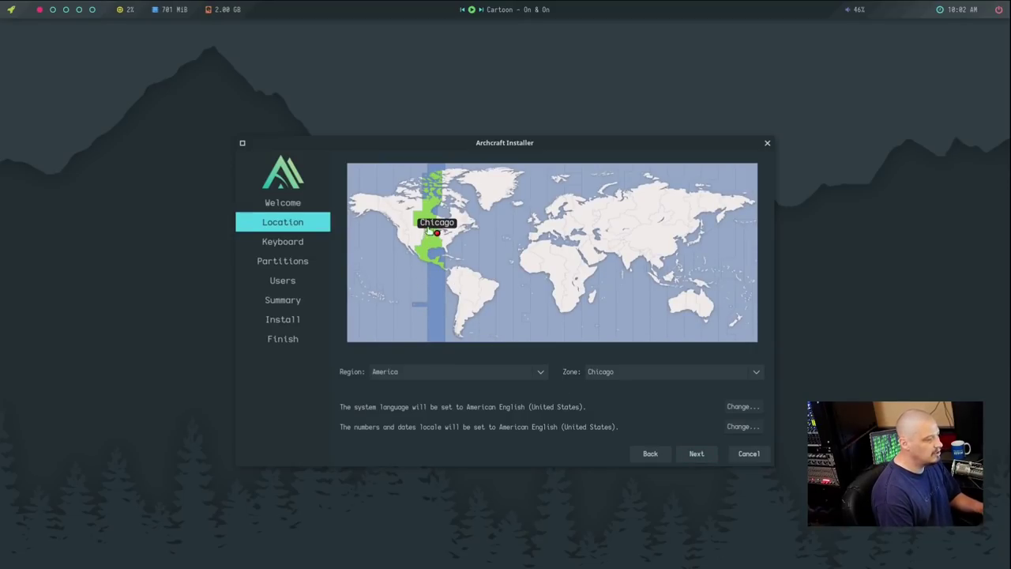
left_click(696, 455)
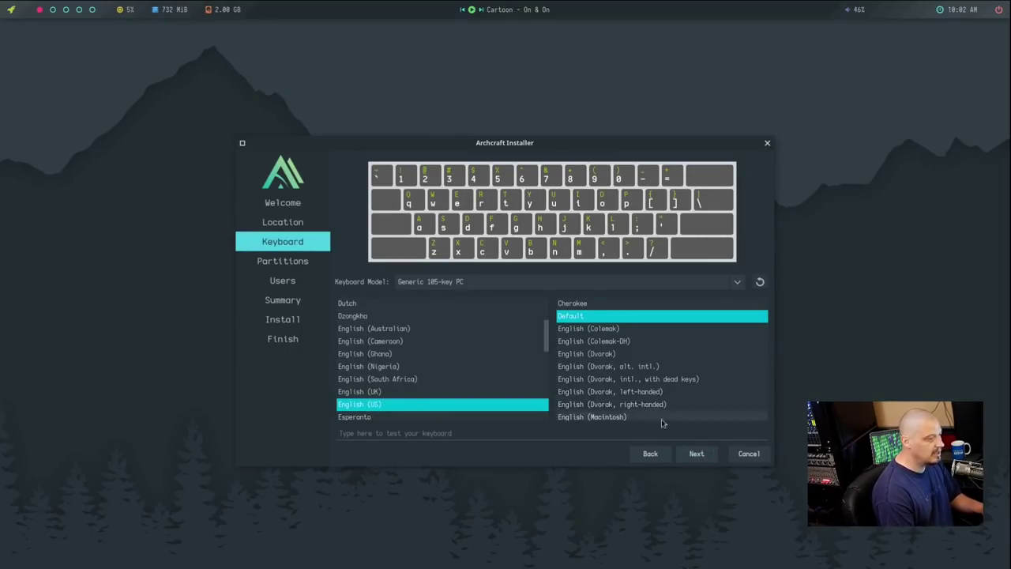
left_click(697, 455)
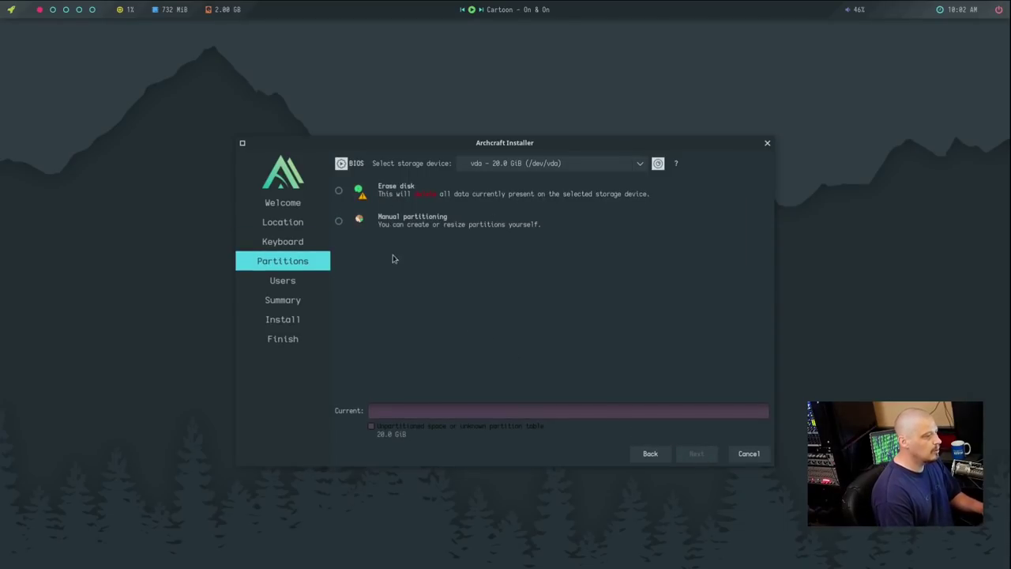
- Choose to erase the vda disk with No Swap, and continue to the user setup
left_click(340, 191)
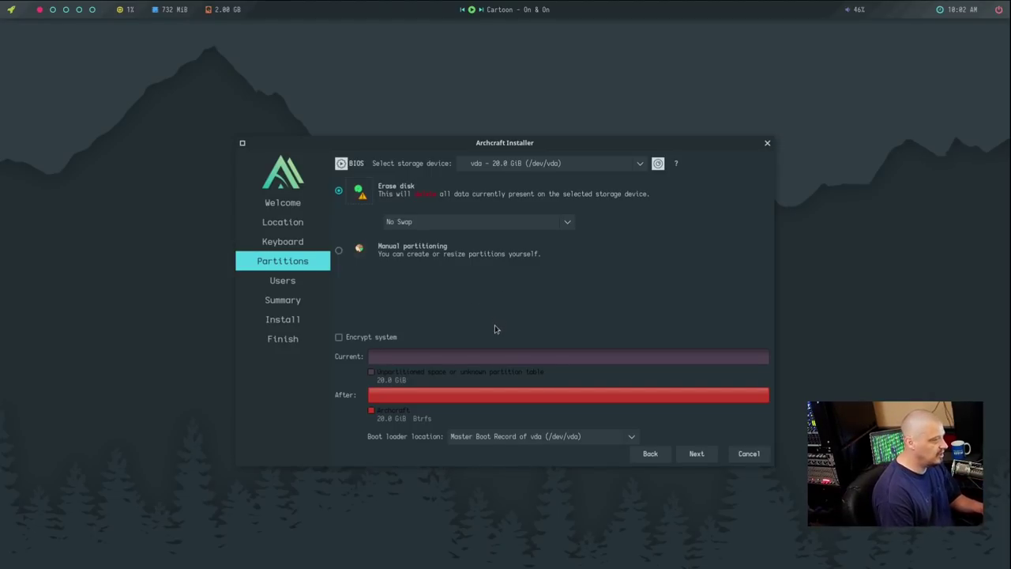
left_click(462, 225)
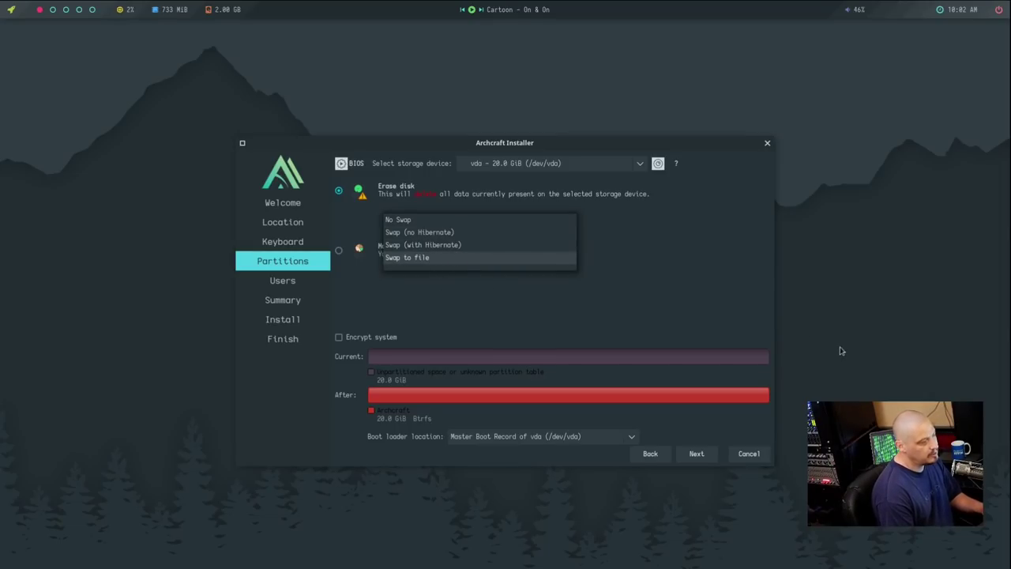
left_click(621, 307)
left_click(697, 455)
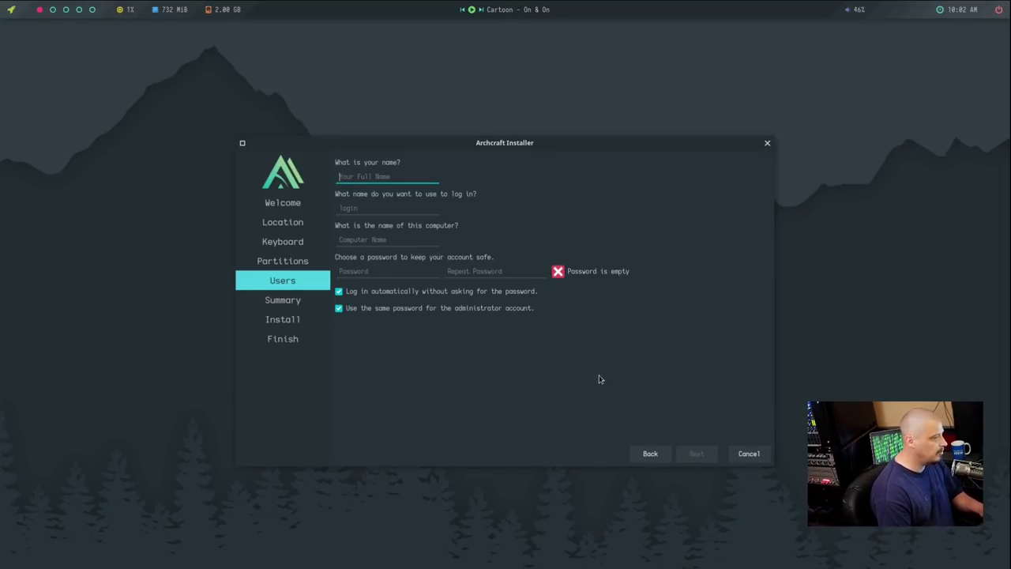
- Enter the user's name, and enter and repeat the account password for the new system
type("dt")
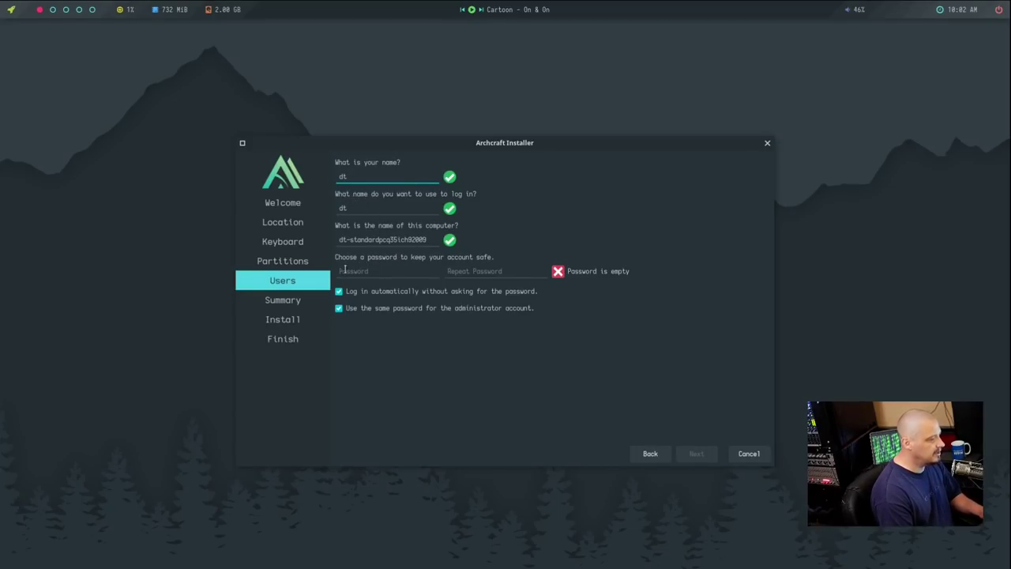
left_click(345, 271)
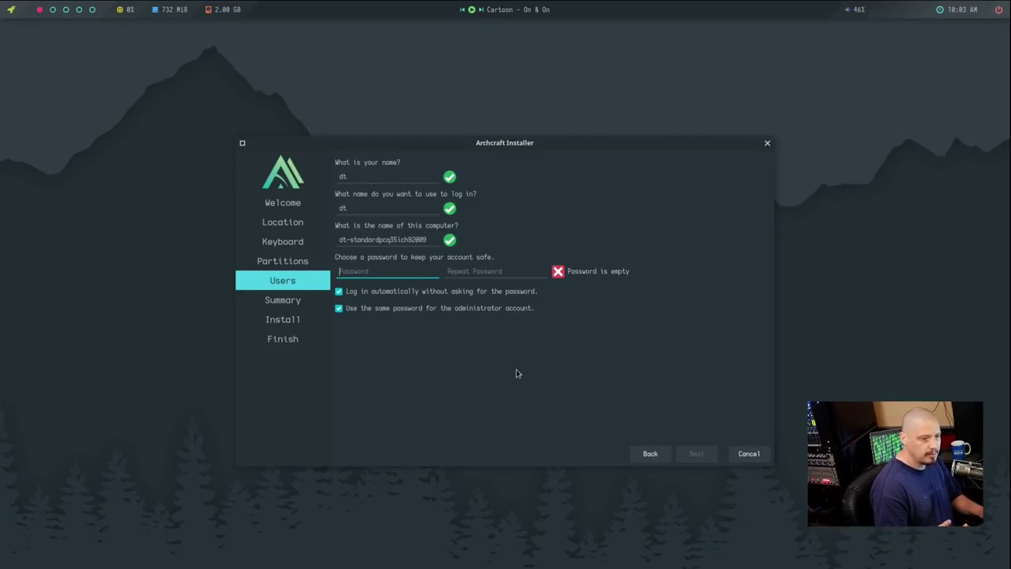
type("••")
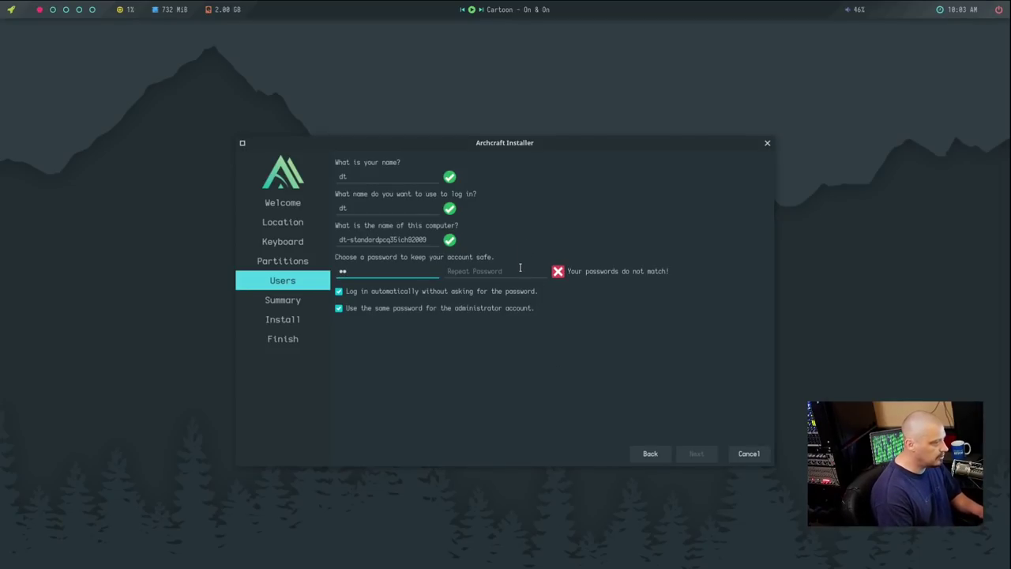
left_click(519, 269)
type("••")
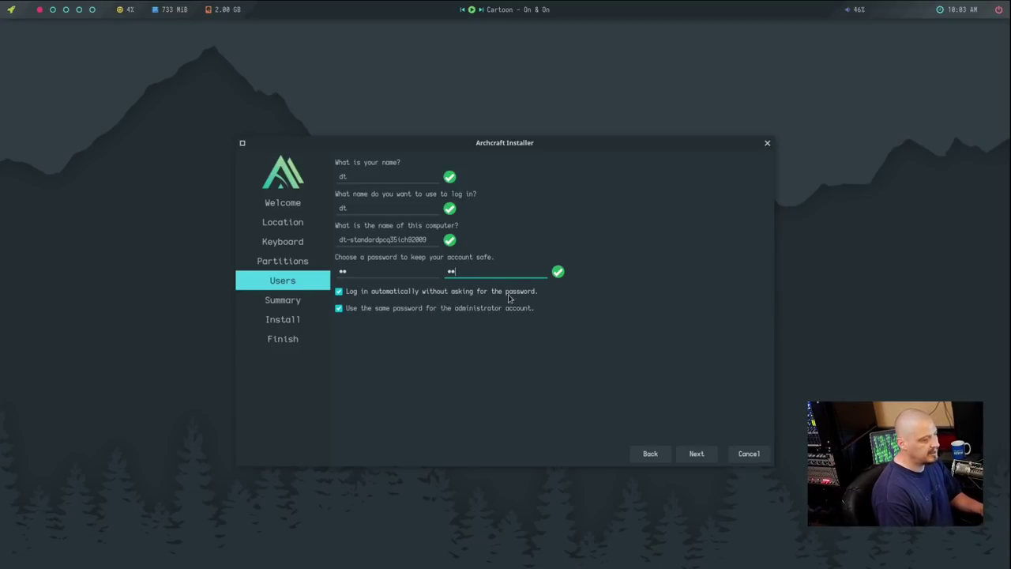
- Turn off automatic login for the new account and start the Archcraft installation from the summary
left_click(338, 292)
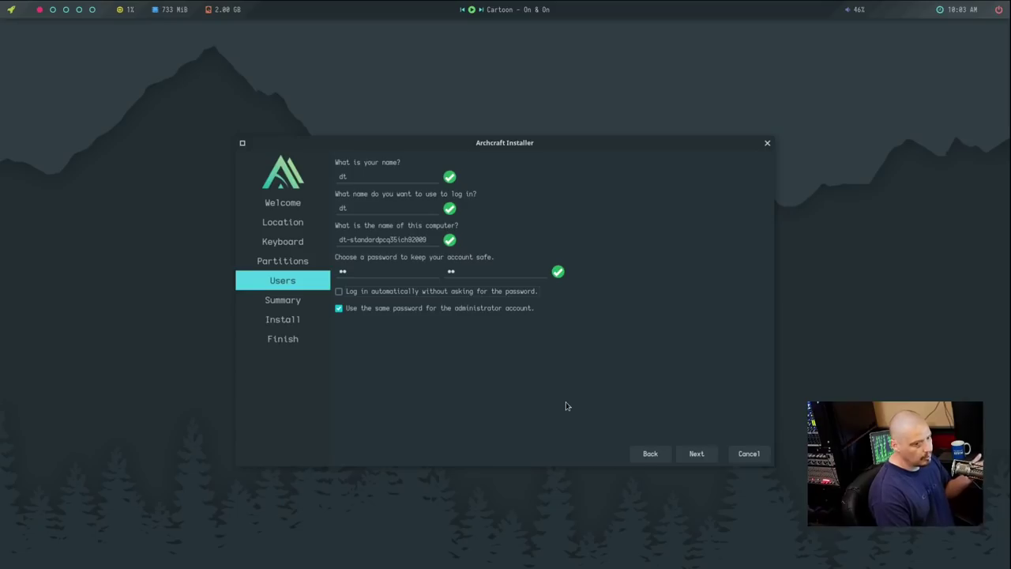
left_click(696, 455)
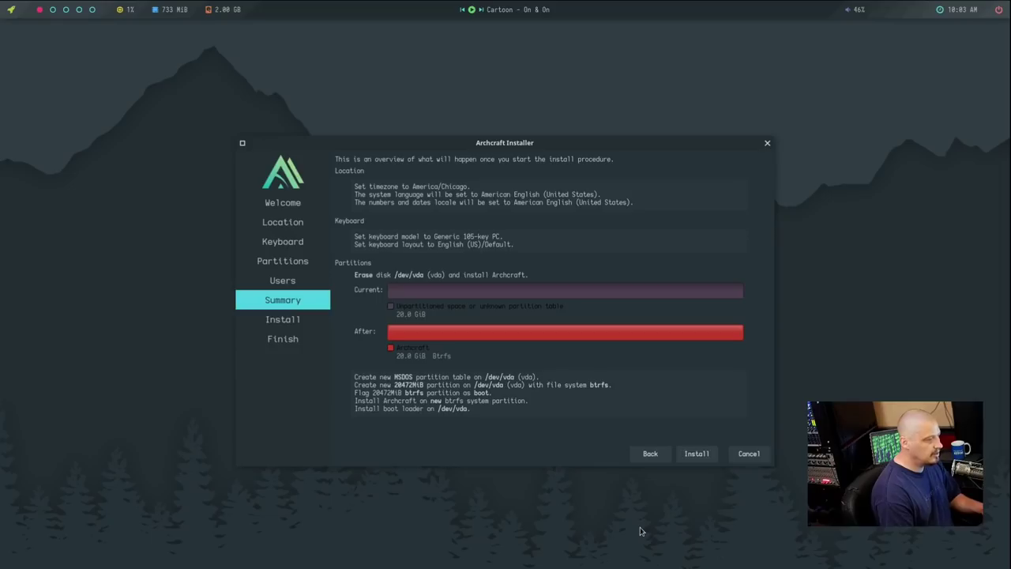
left_click(695, 462)
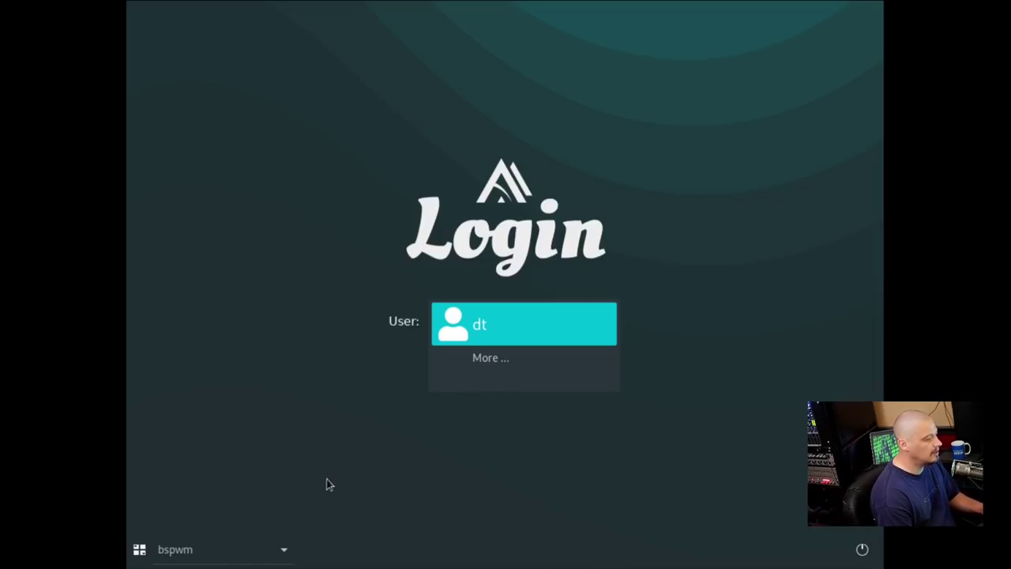
- Choose the Default session for the login, select the existing user, and log in with the account password
left_click(284, 549)
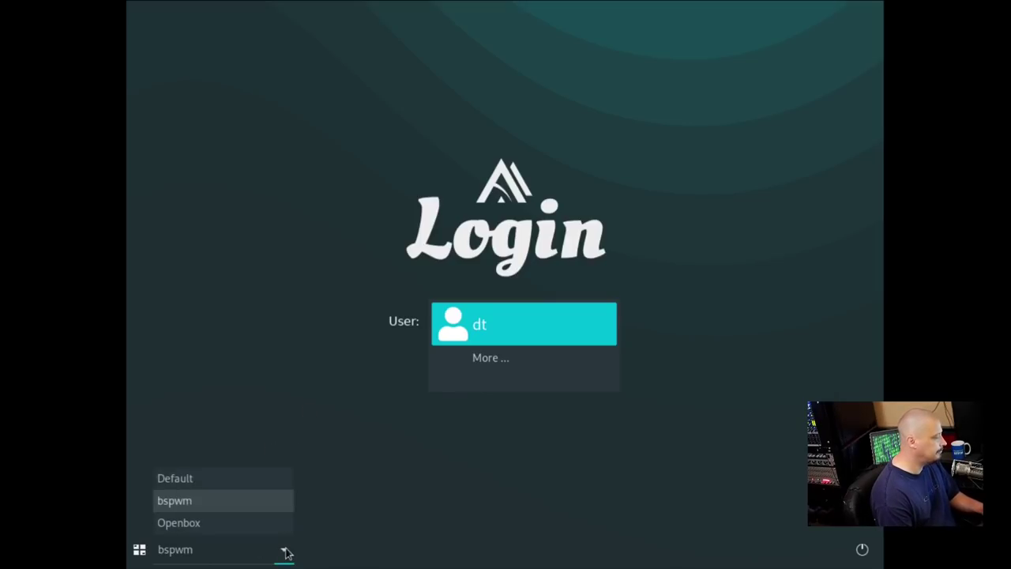
left_click(260, 482)
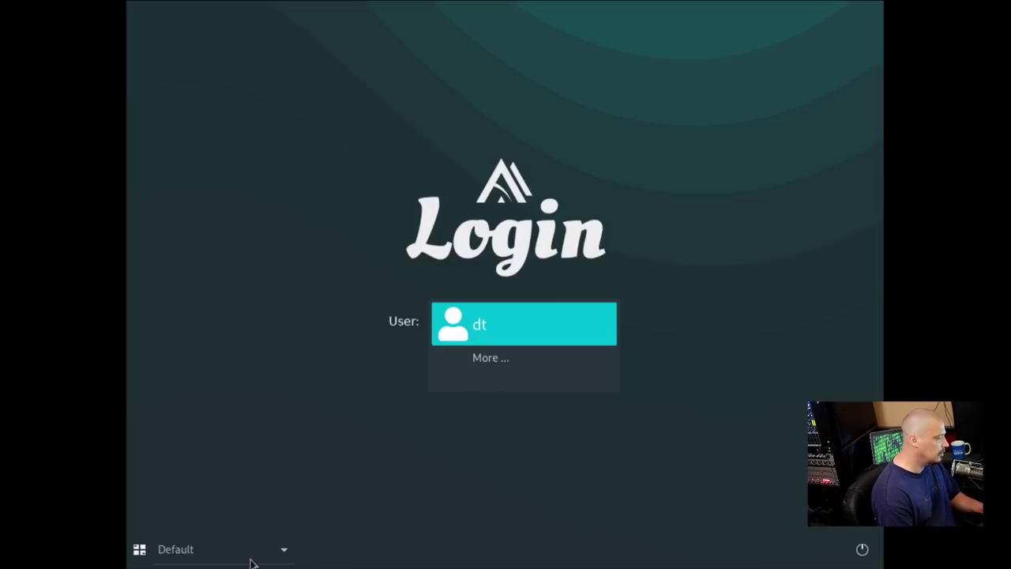
left_click(285, 552)
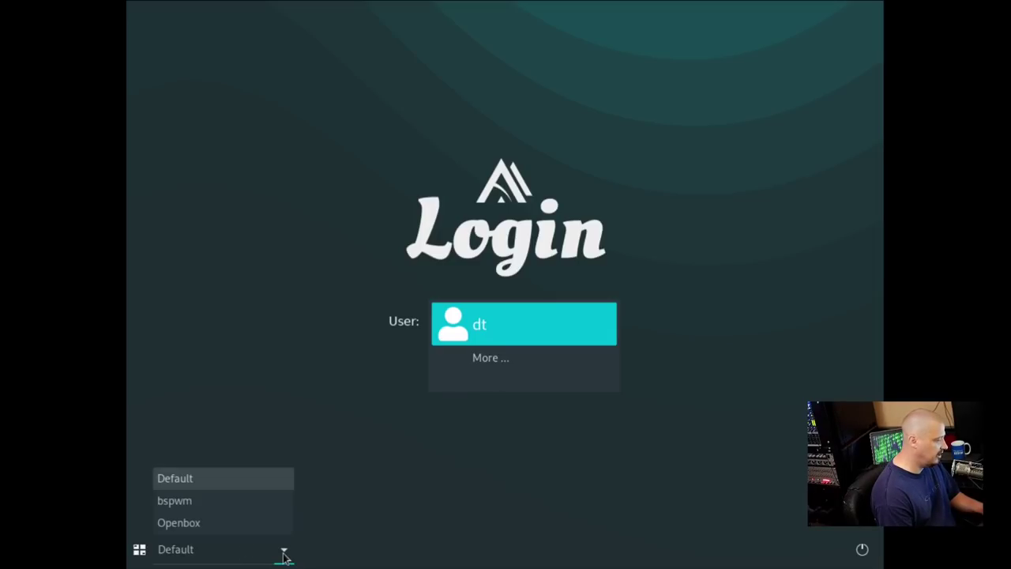
left_click(189, 480)
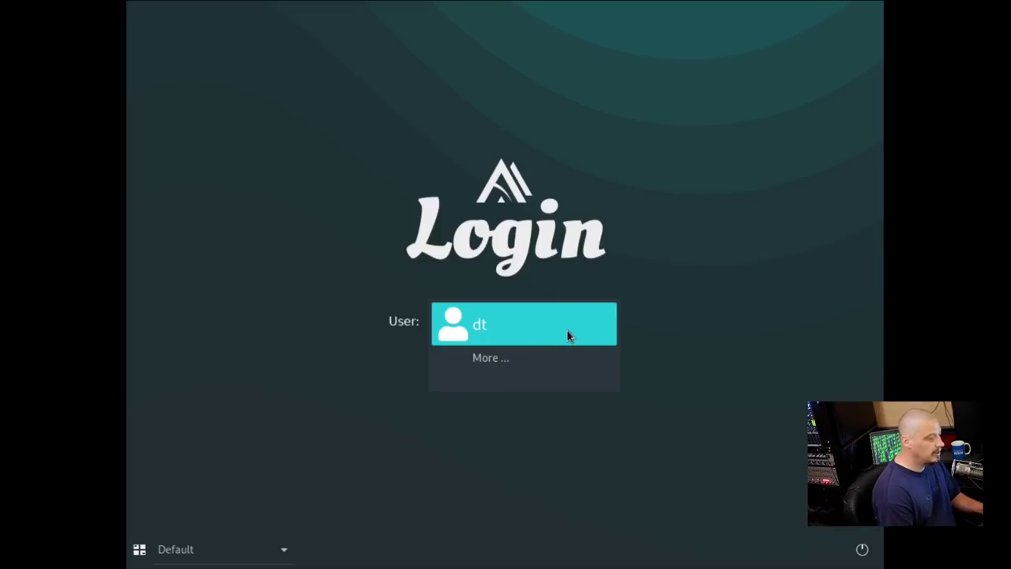
left_click(490, 327)
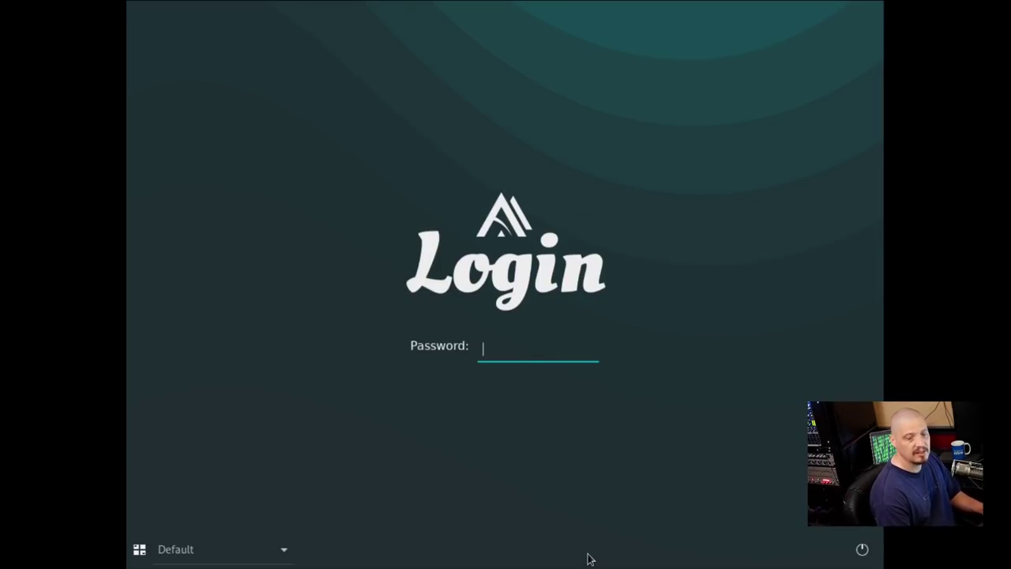
type("••")
key("Return")
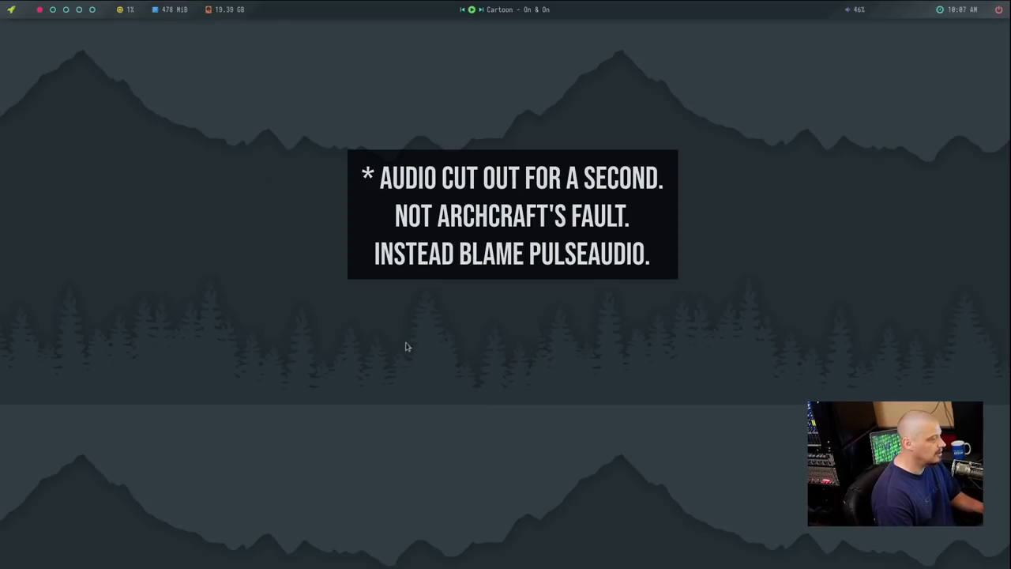
- Run nitrogen --restore in a terminal to reload the desktop wallpaper, and close the terminal
key("super+Return")
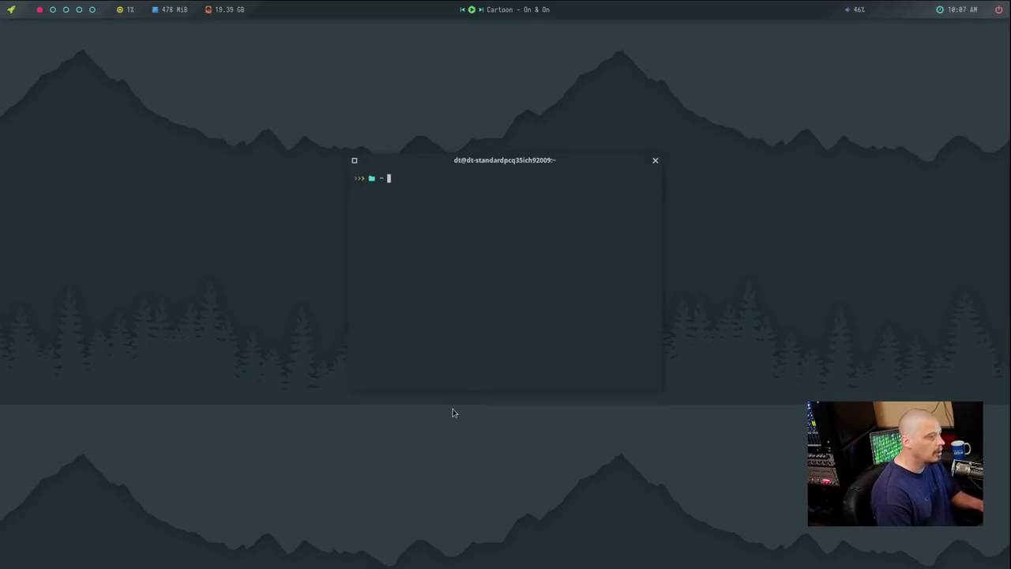
type("nitrogen")
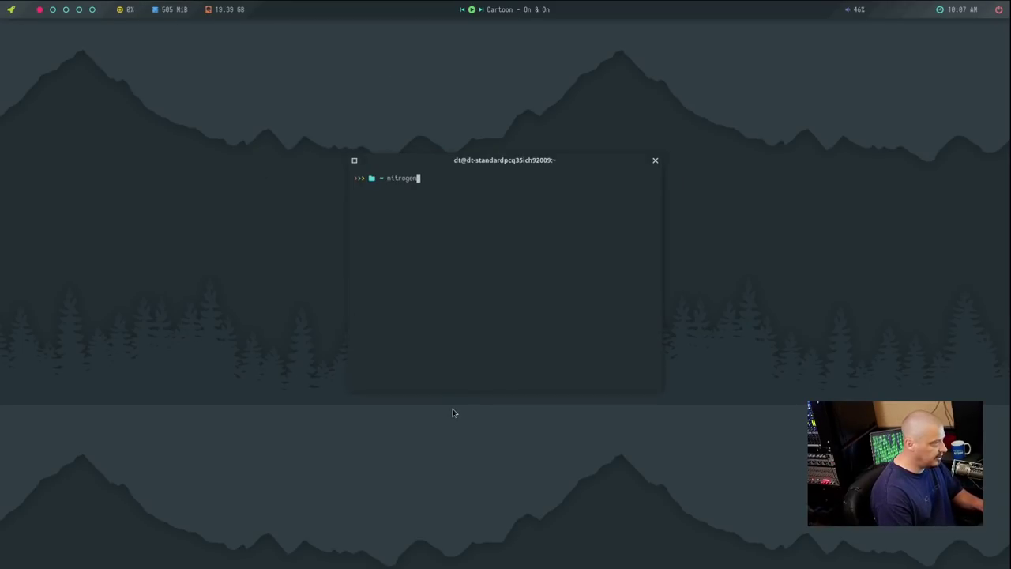
type(" --restore")
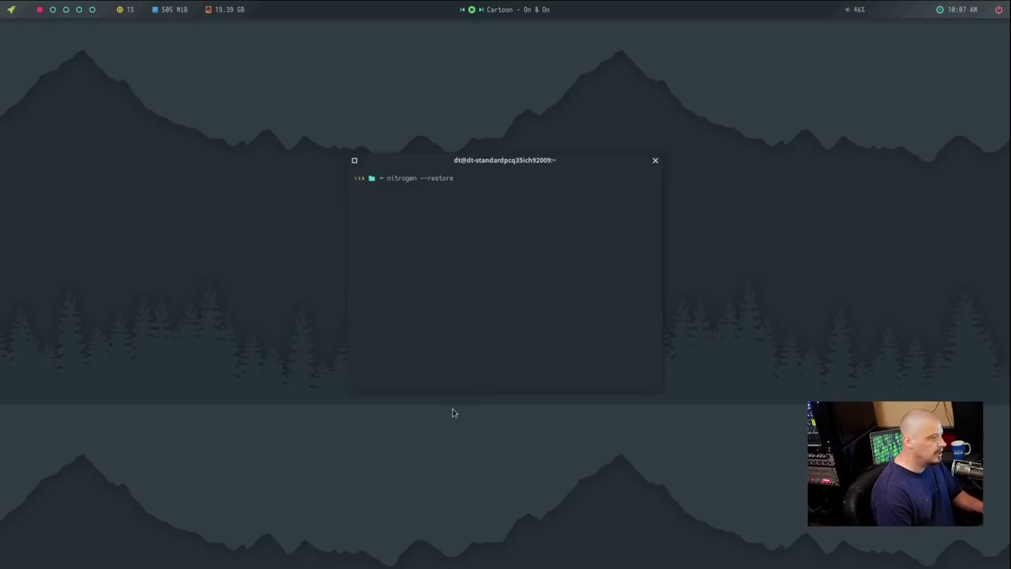
key("Return")
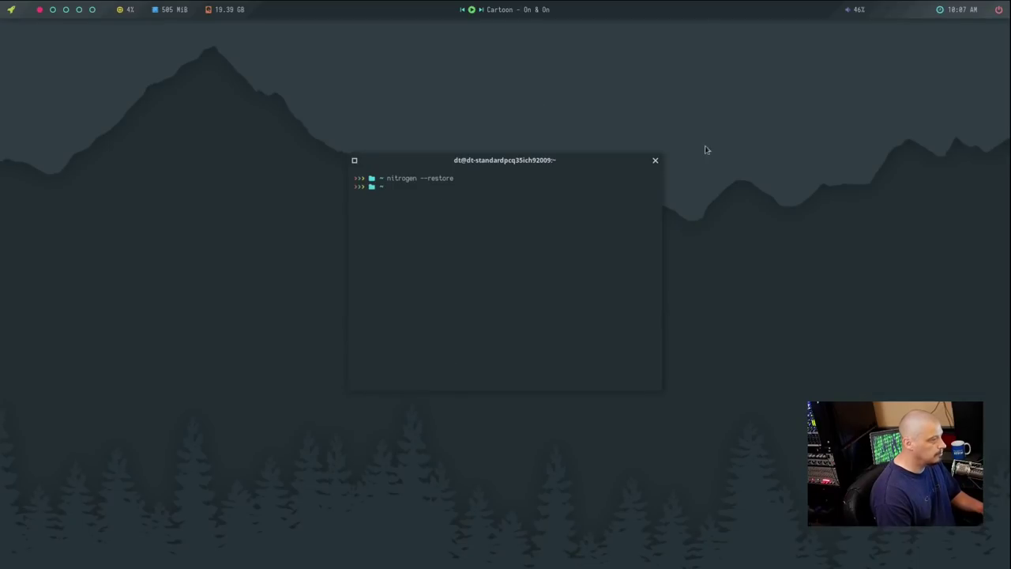
left_click(655, 162)
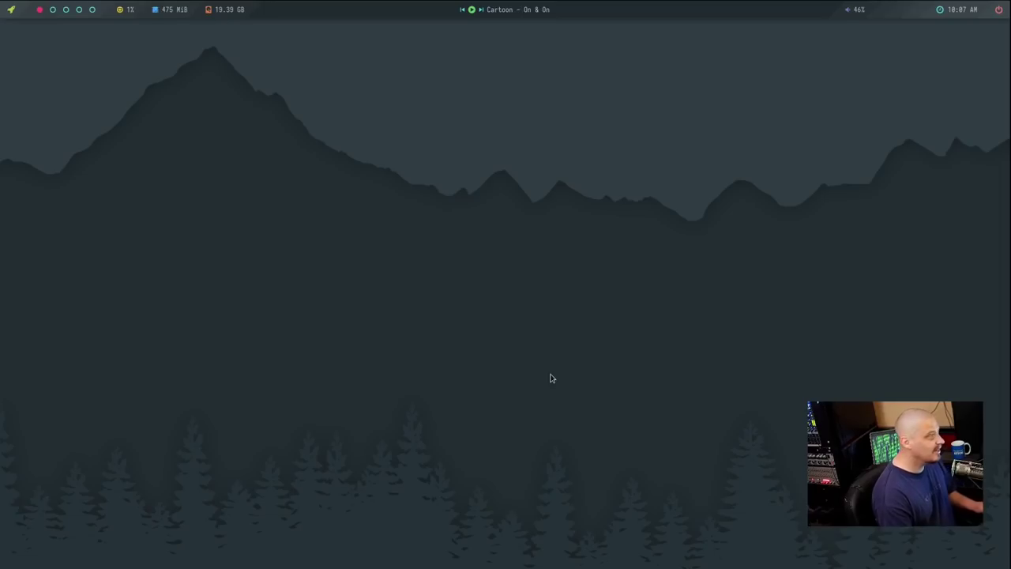
- Test opening and closing terminal windows on the desktop, dismissing the power menu in between
key("super+Return")
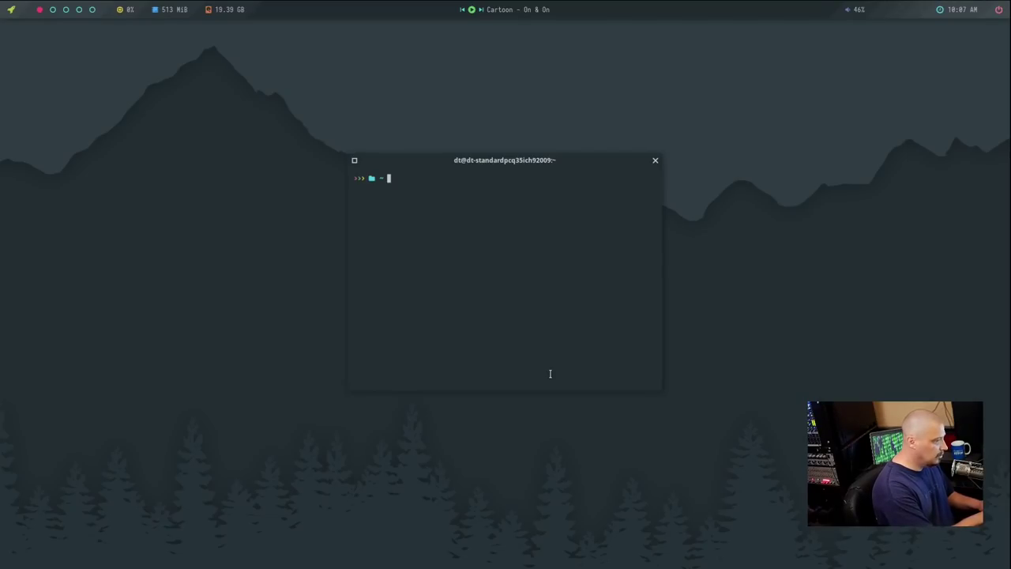
type("c")
key("super+shift+q")
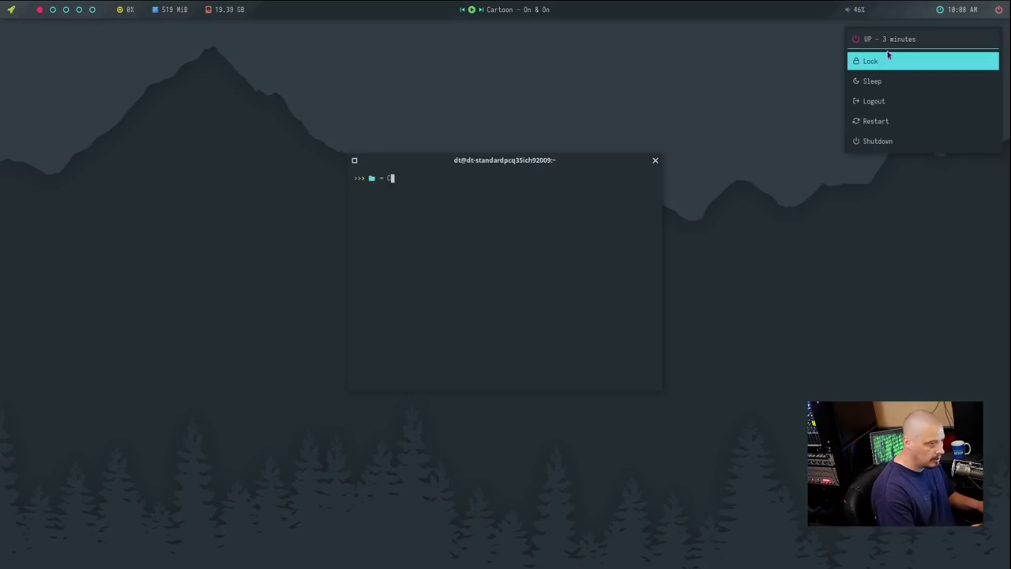
left_click(758, 71)
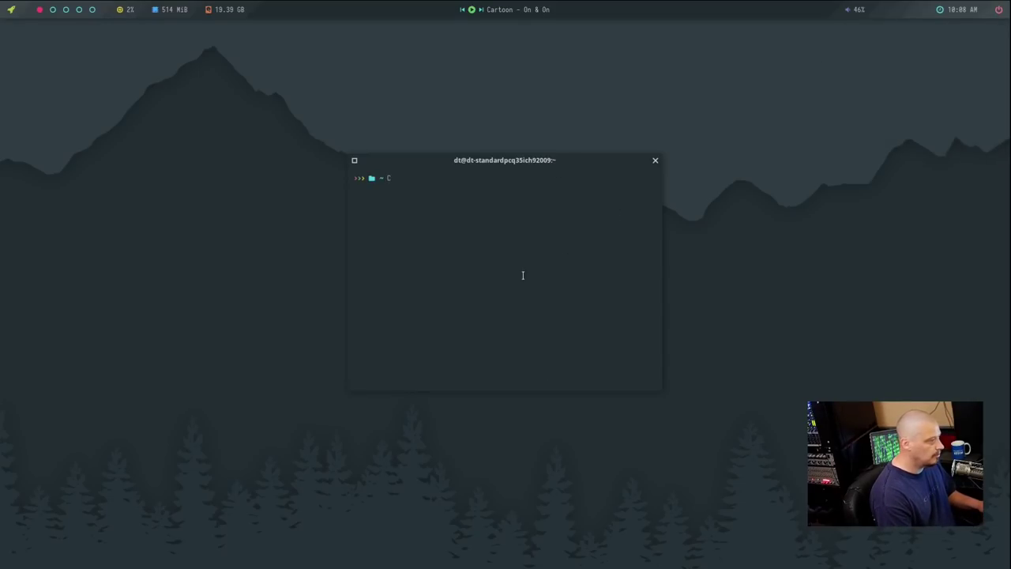
key("super+shift+c")
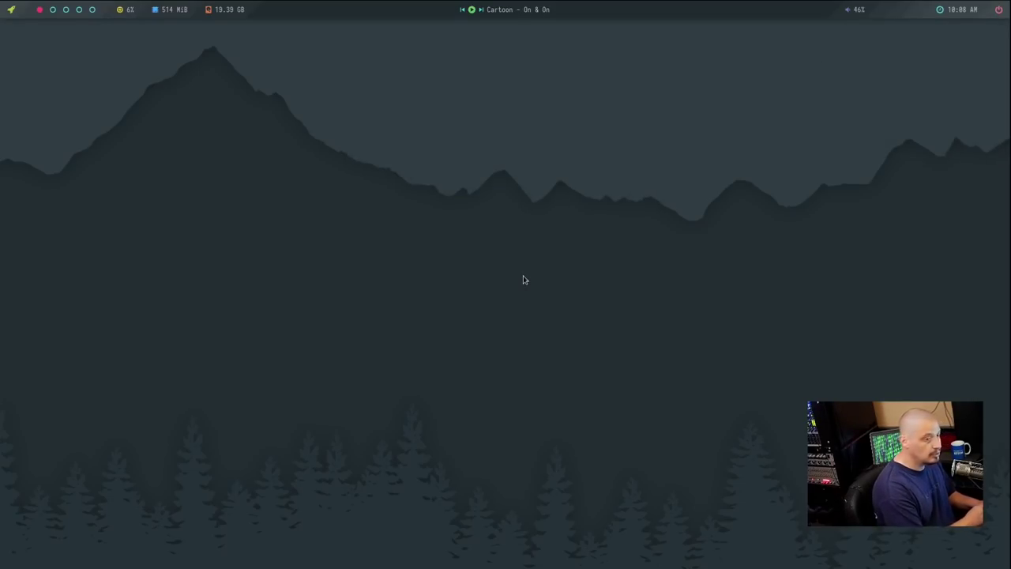
key("super+Return")
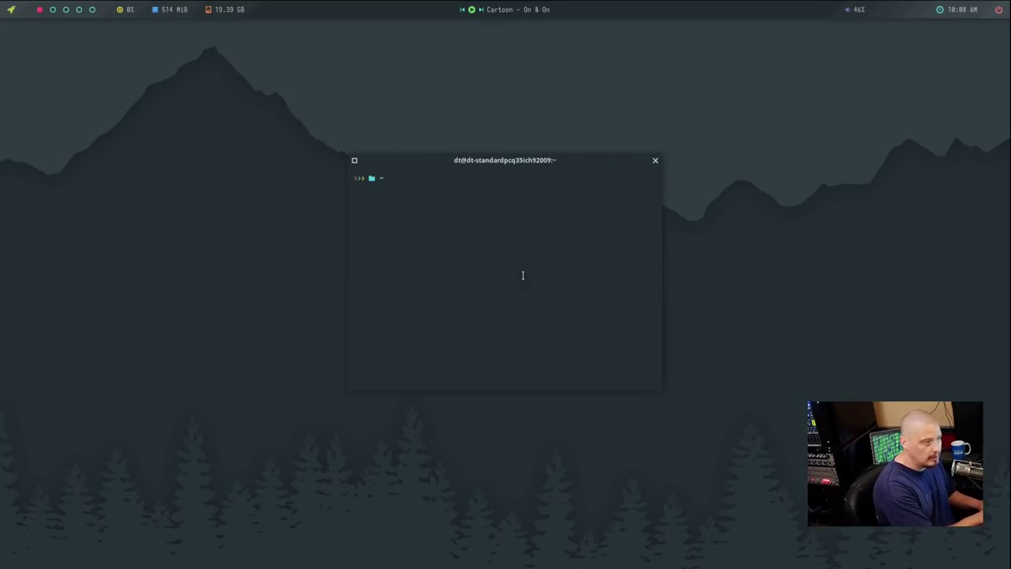
key("super+shift+c")
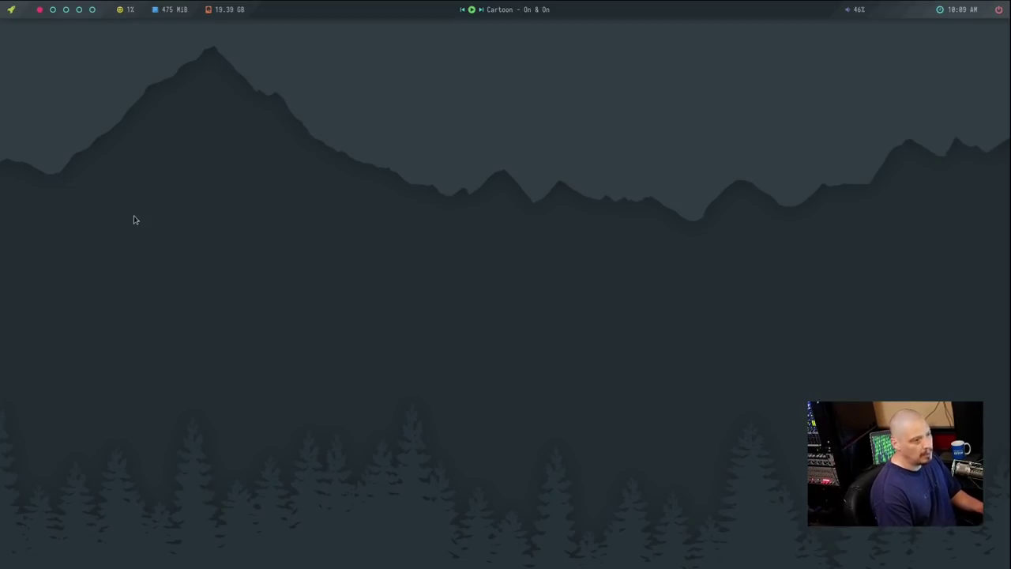
- Switch between workspaces 1, 2 and 3 to try them out, and return to workspace 1
left_click(53, 9)
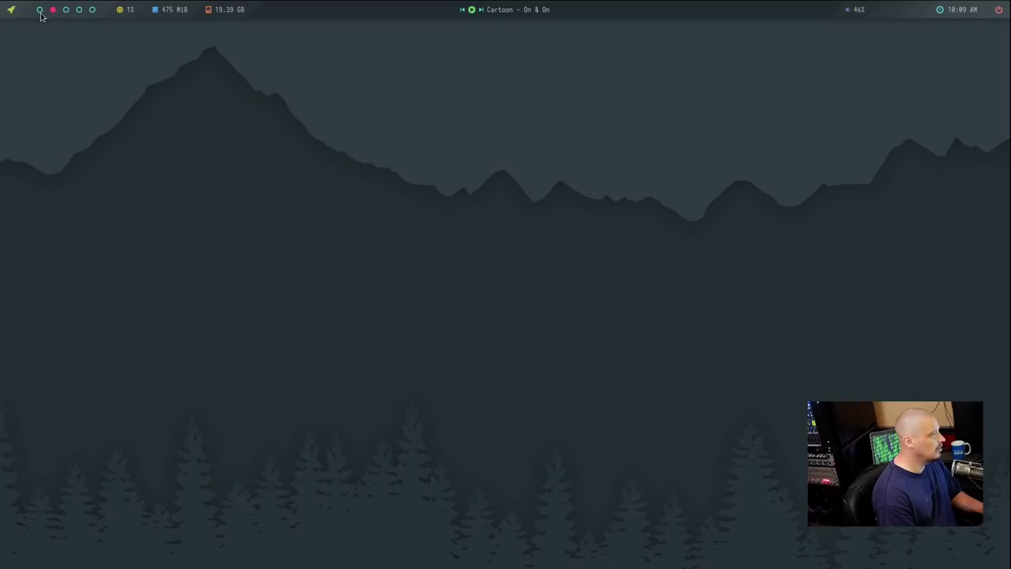
left_click(39, 10)
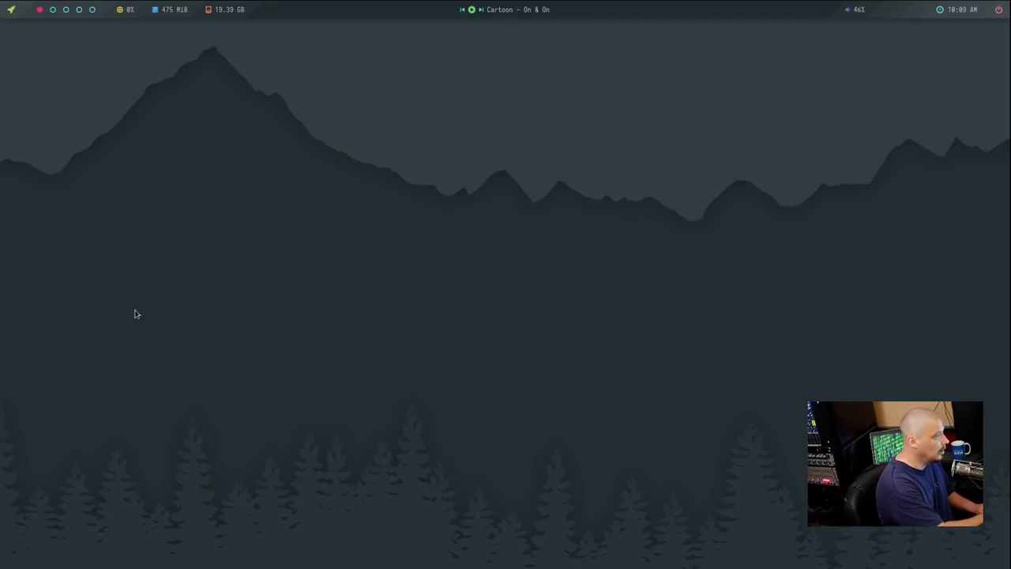
key("super+2")
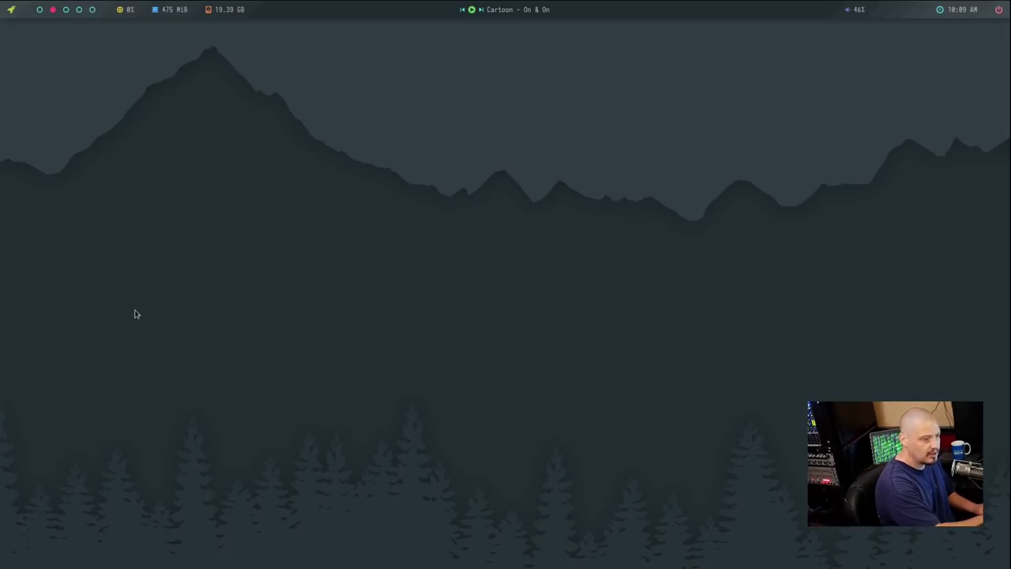
key("super+3")
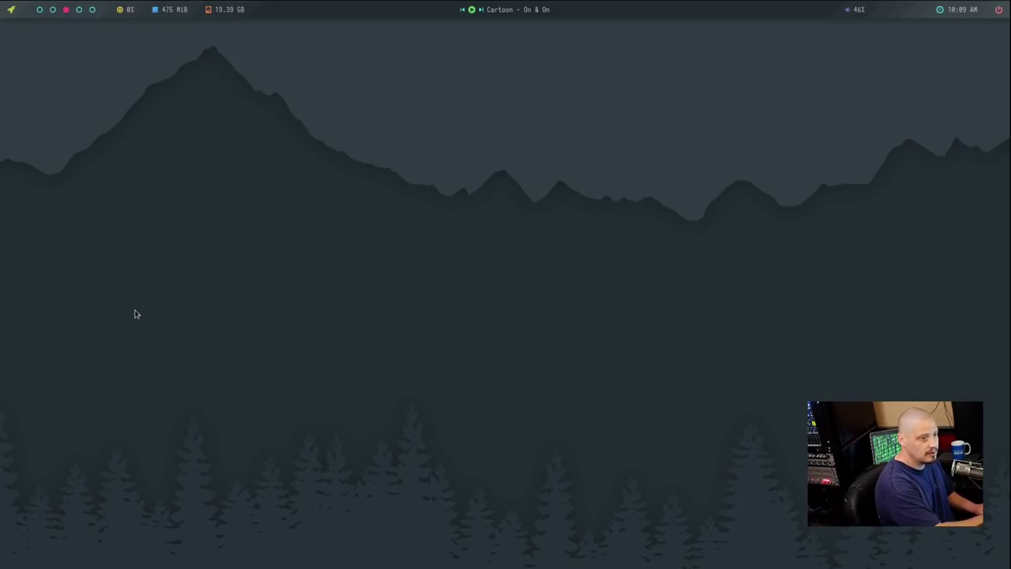
key("super+1")
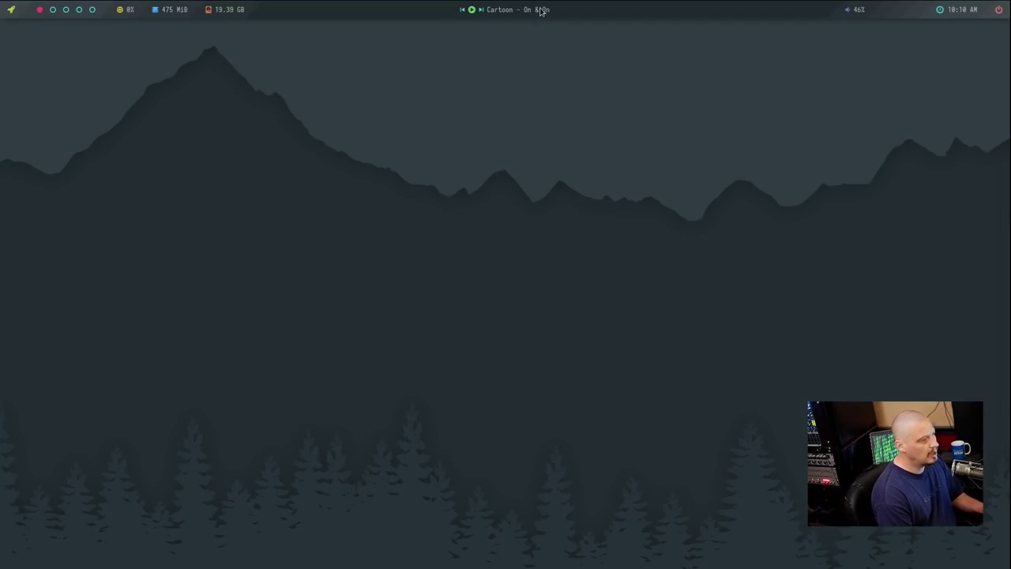
- Try the music playback and sound controls, and raise the system volume to 100%
left_click(471, 10)
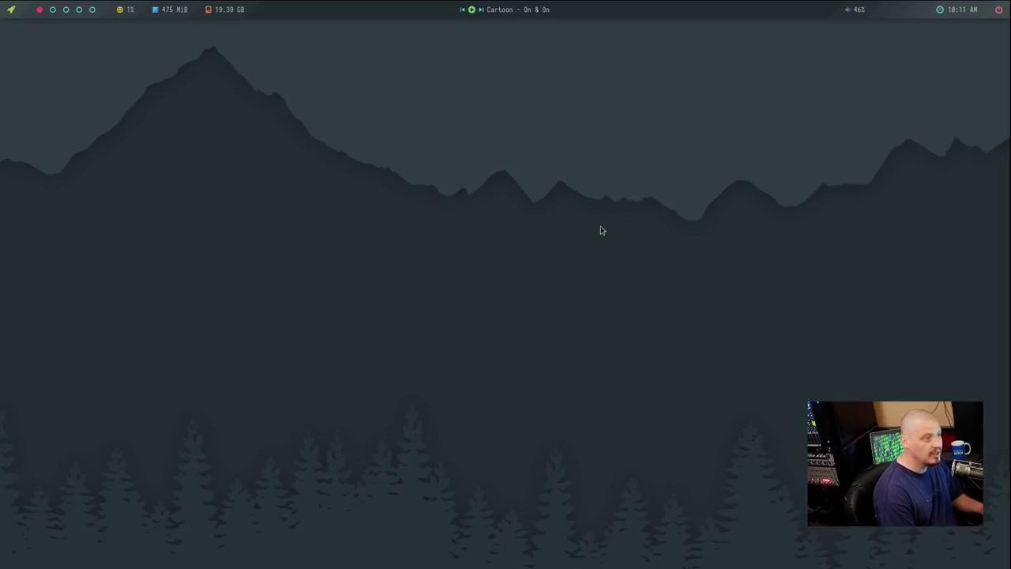
left_click(860, 14)
left_click(860, 14)
left_click(860, 14)
left_click(860, 15)
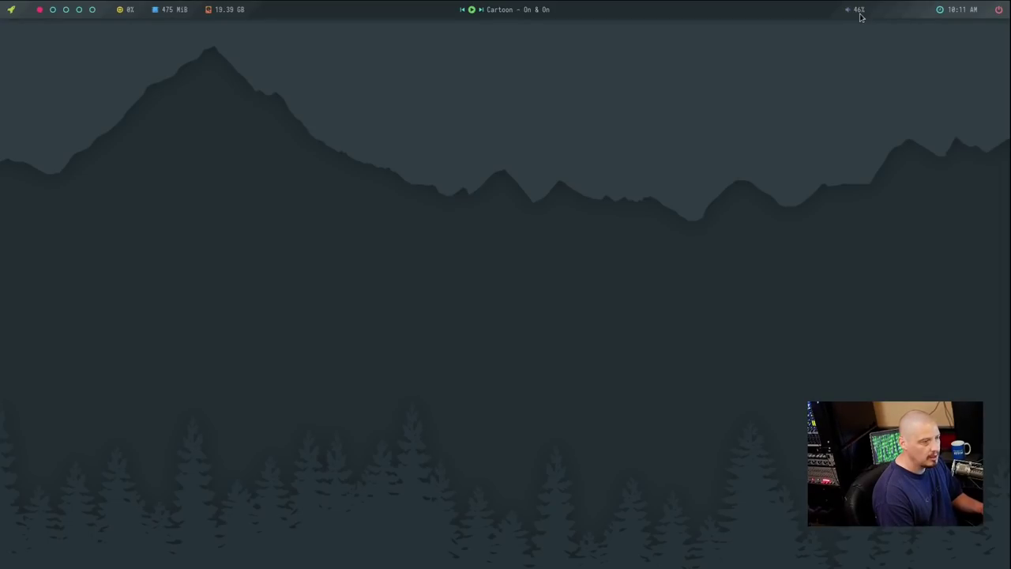
scroll(860, 17, "up", 2)
scroll(860, 17, "up", 4)
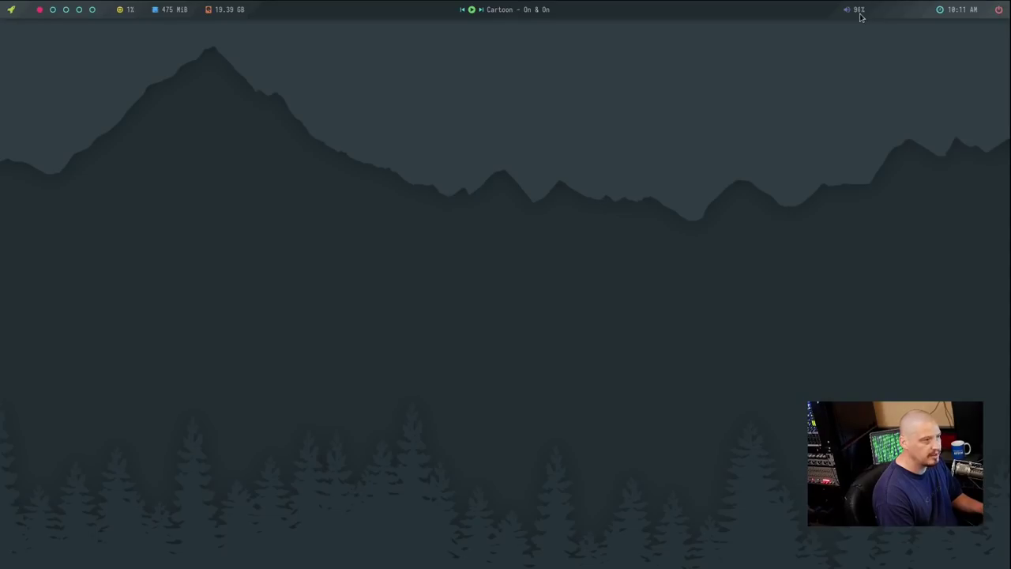
scroll(860, 17, "up", 1)
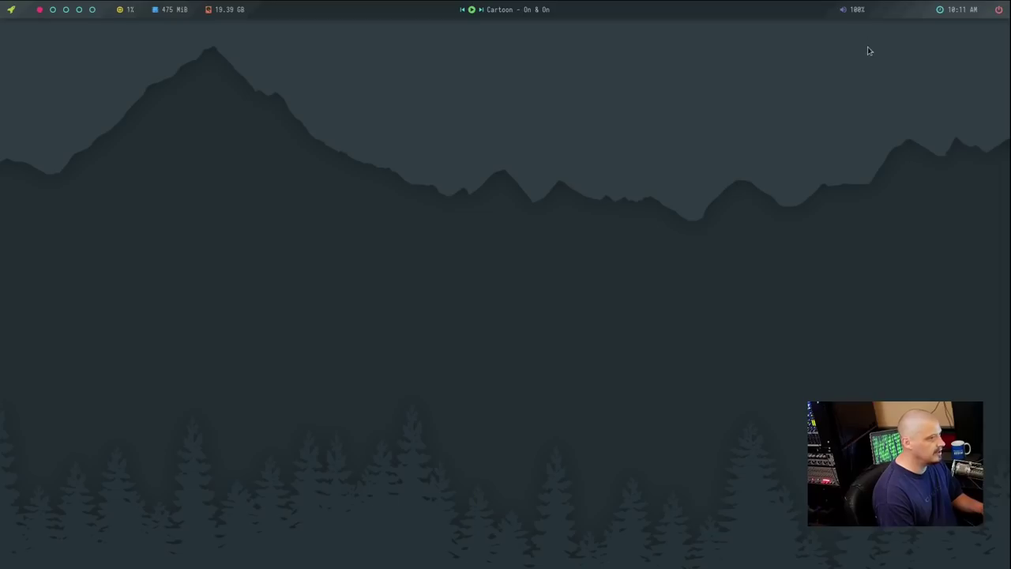
- Try the clock's display toggle and examine the power options for locking, logging out and shutting down
left_click(952, 11)
left_click(953, 13)
left_click(954, 15)
left_click(954, 16)
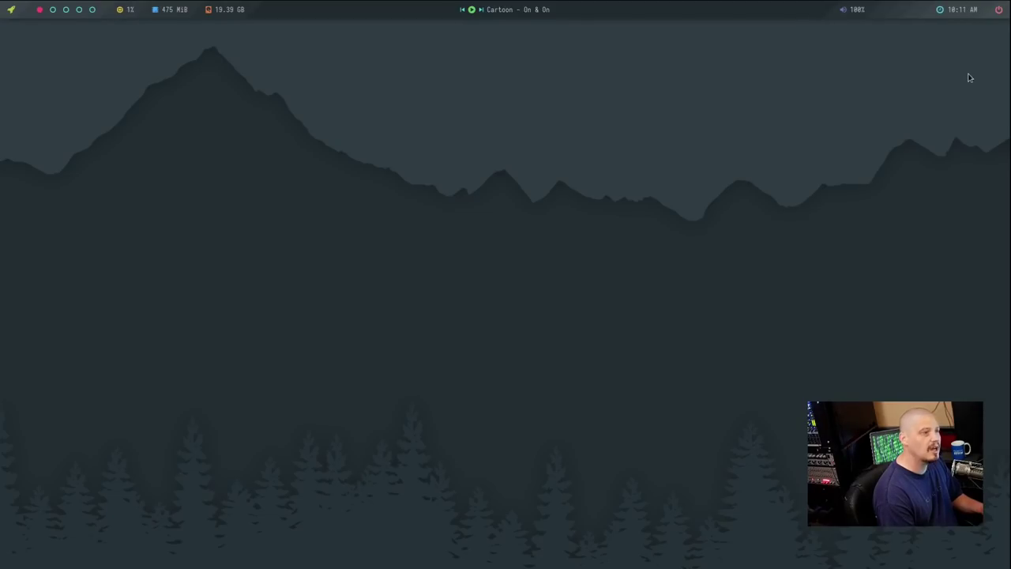
left_click(963, 13)
left_click(972, 12)
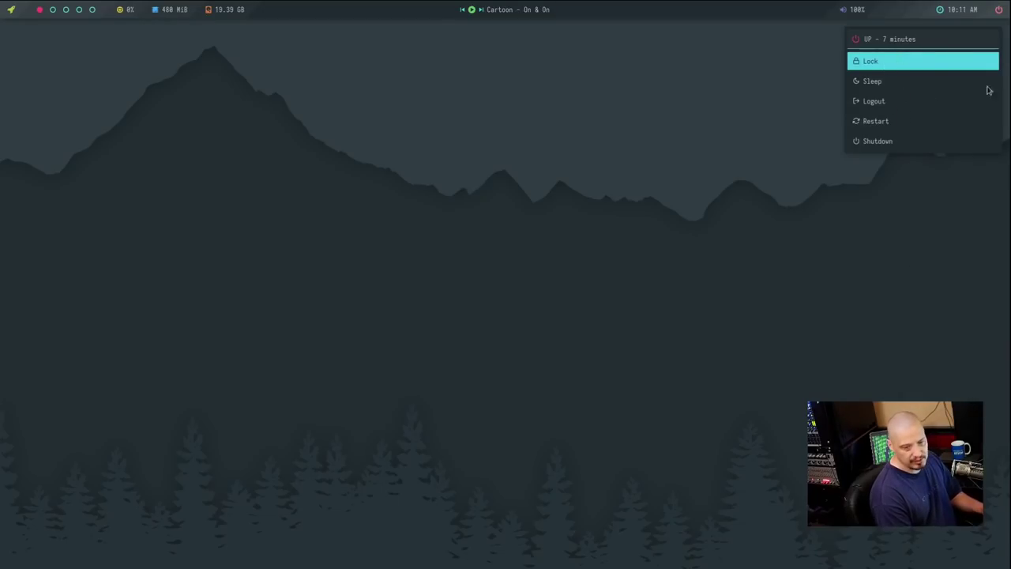
left_click(1000, 8)
- Try to launch Terminal Emulator from the Accessories applications, view the custom preferred terminal choice, and cancel it
right_click(306, 145)
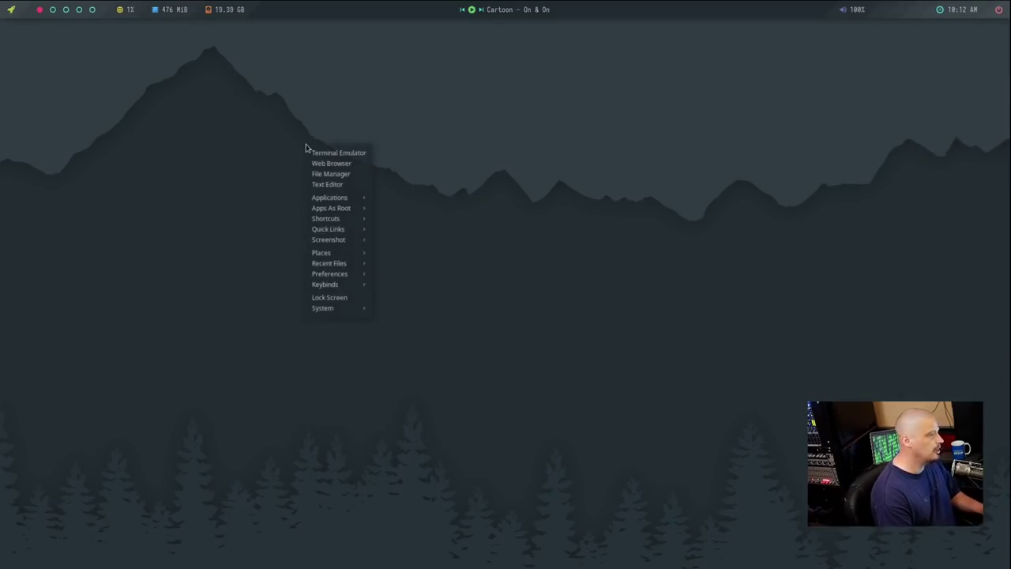
mouse_move(334, 209)
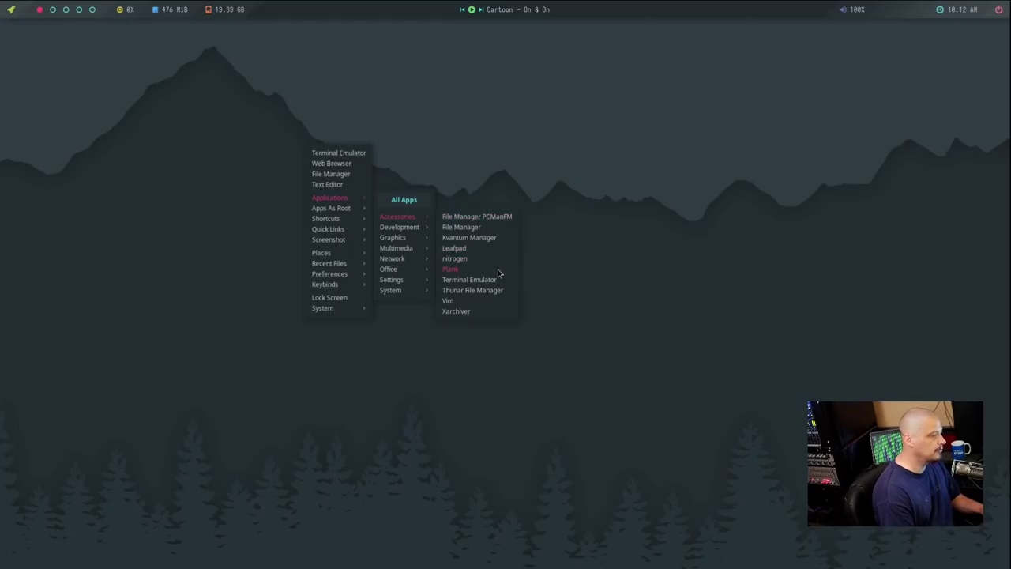
left_click(471, 280)
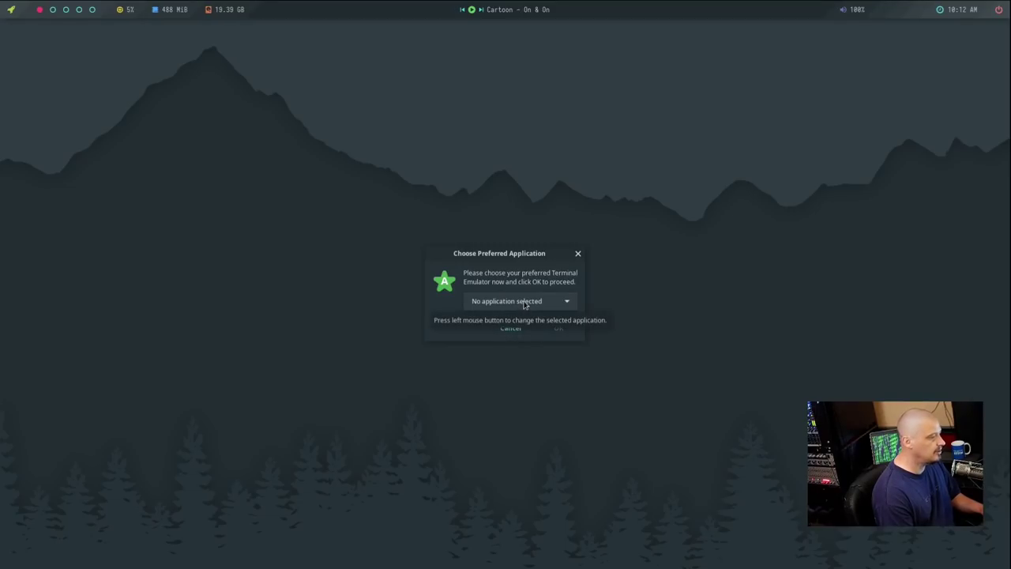
left_click(524, 305)
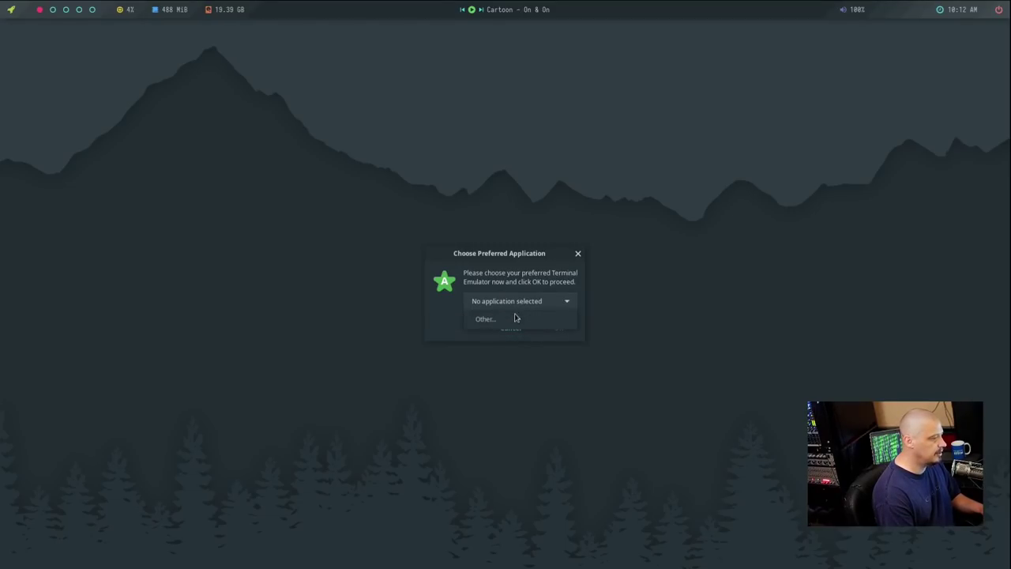
left_click(508, 326)
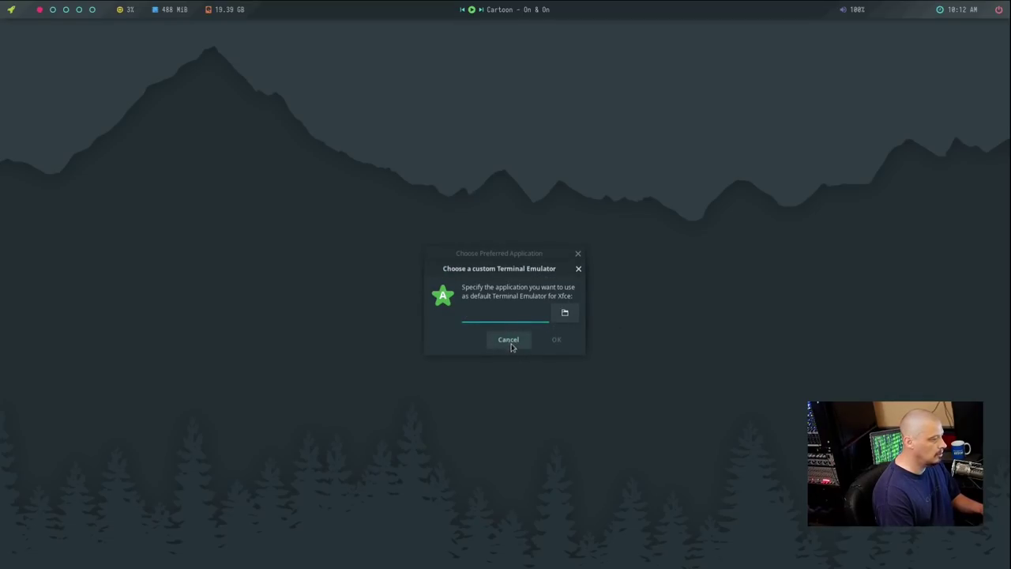
left_click(509, 340)
left_click(578, 255)
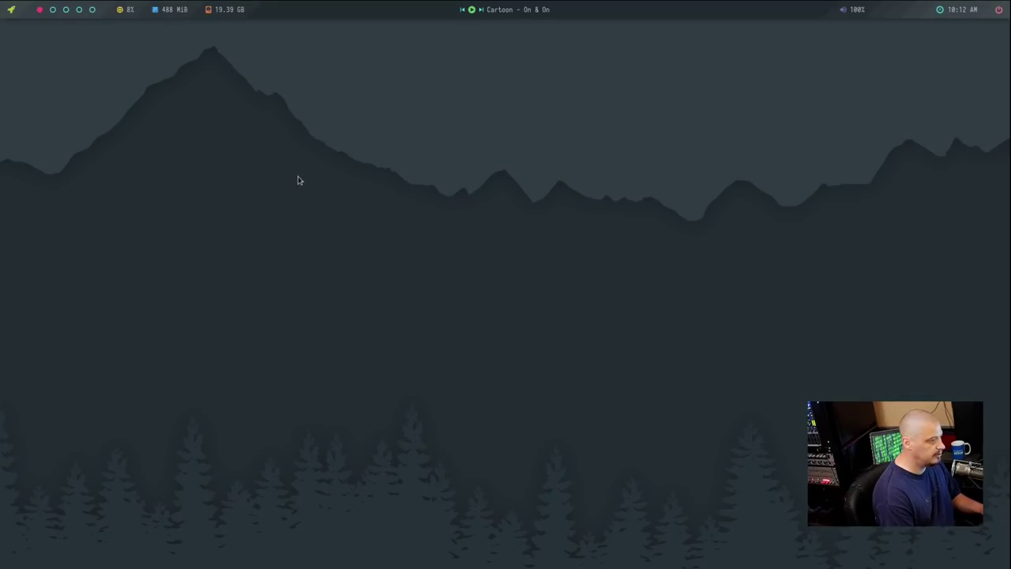
- Open a terminal, try running termite and alacritty from it, and close the extra terminal window
right_click(298, 179)
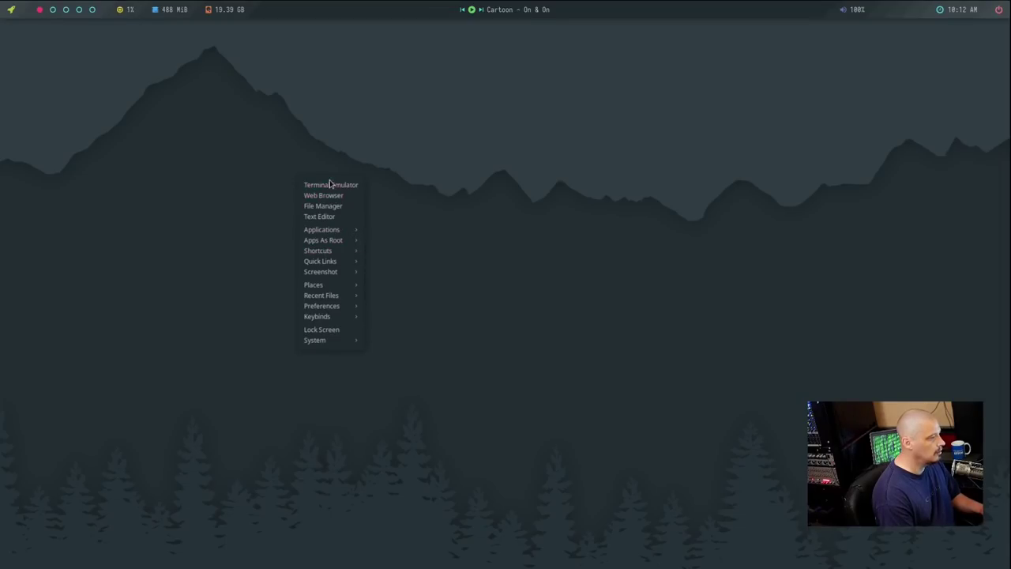
left_click(331, 186)
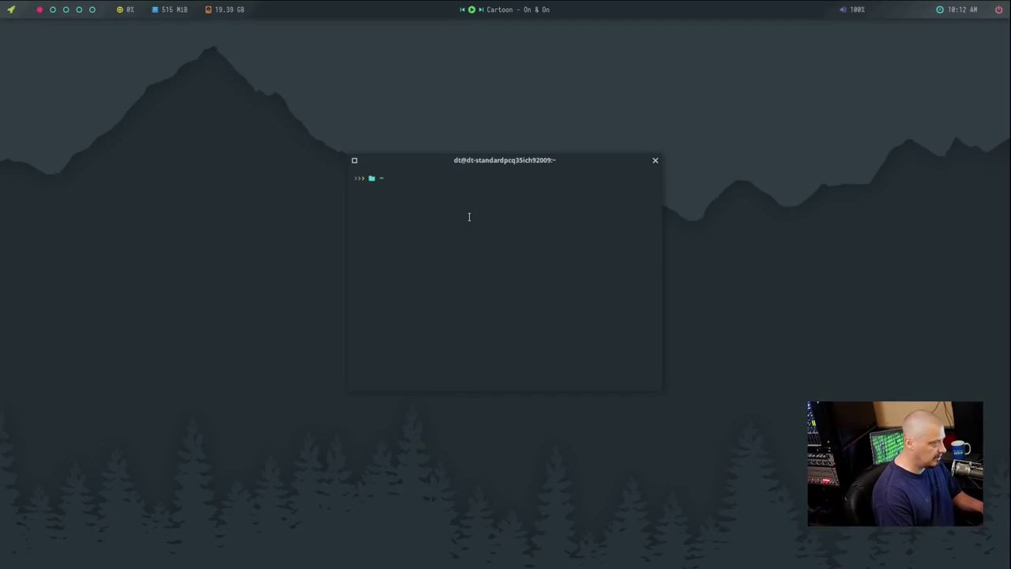
type("termite")
key("Return")
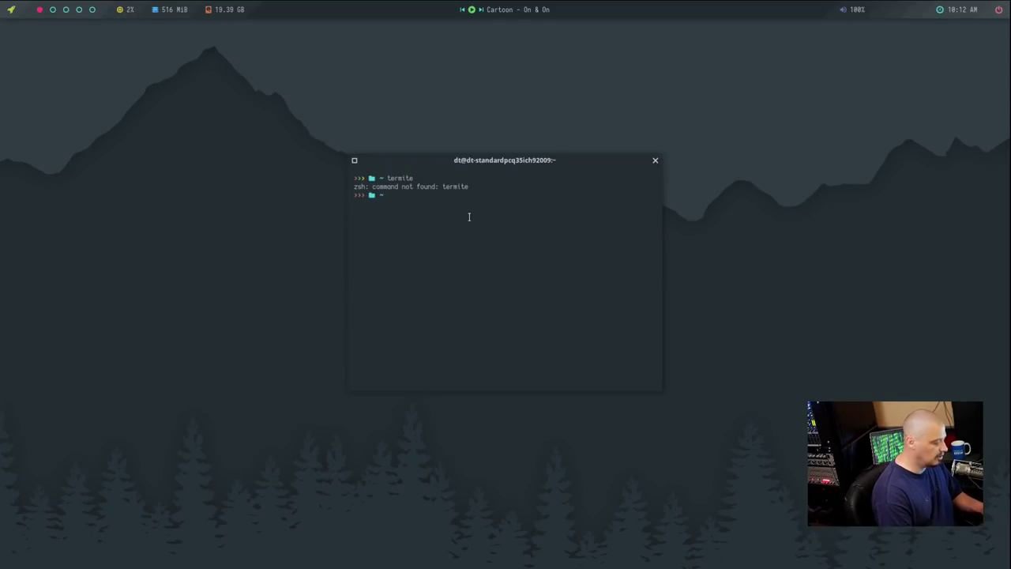
type("alacritty")
key("Return")
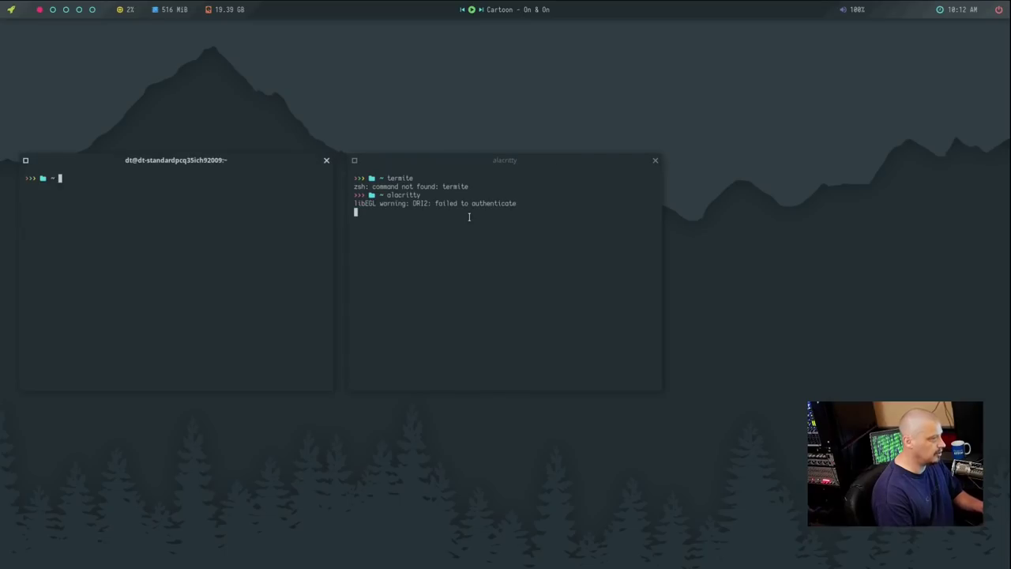
left_click(327, 161)
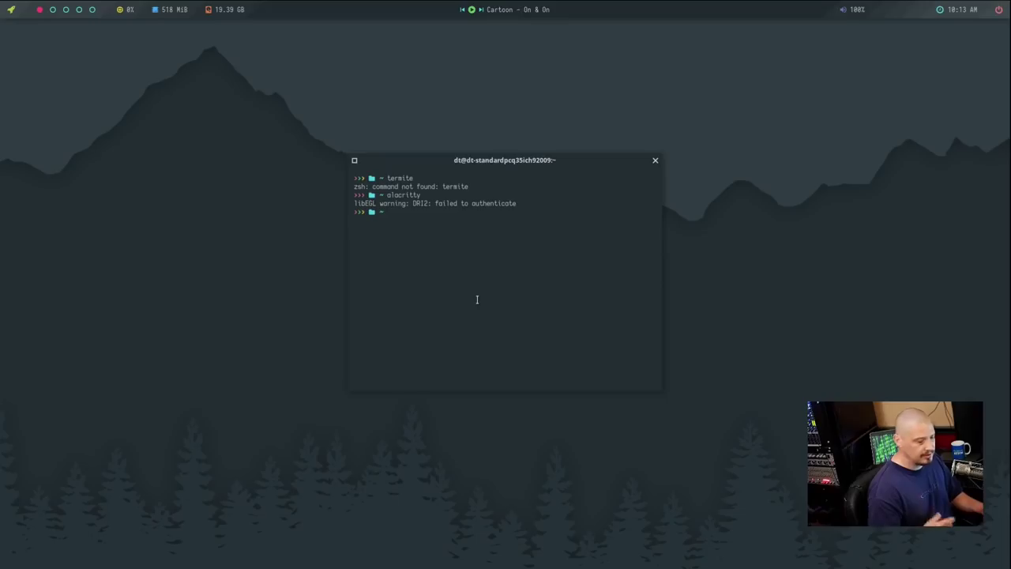
- Check the default shell with echo $SHELL and the kernel release with uname -r
type("echo ")
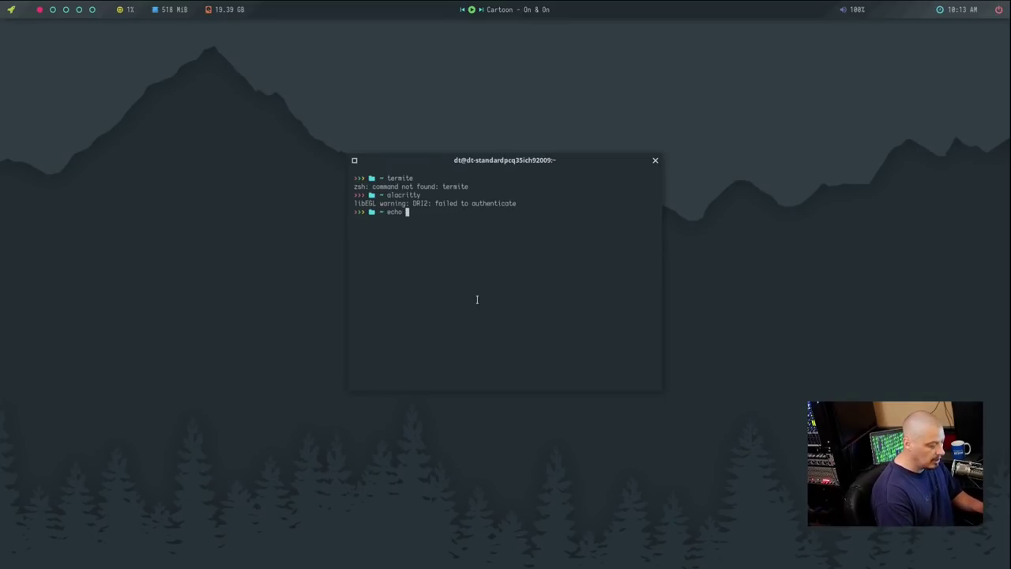
type("$SHE")
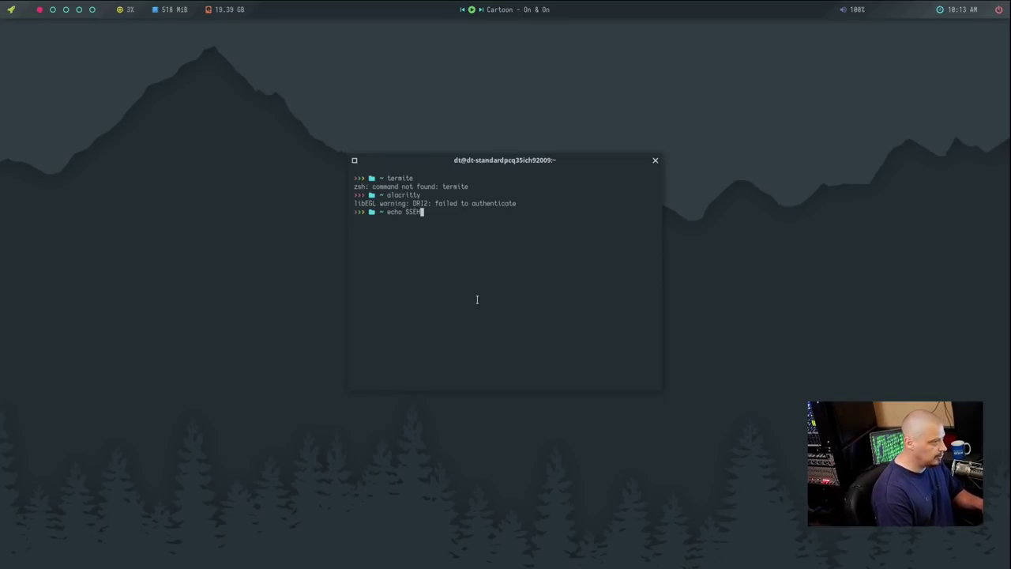
type("LL")
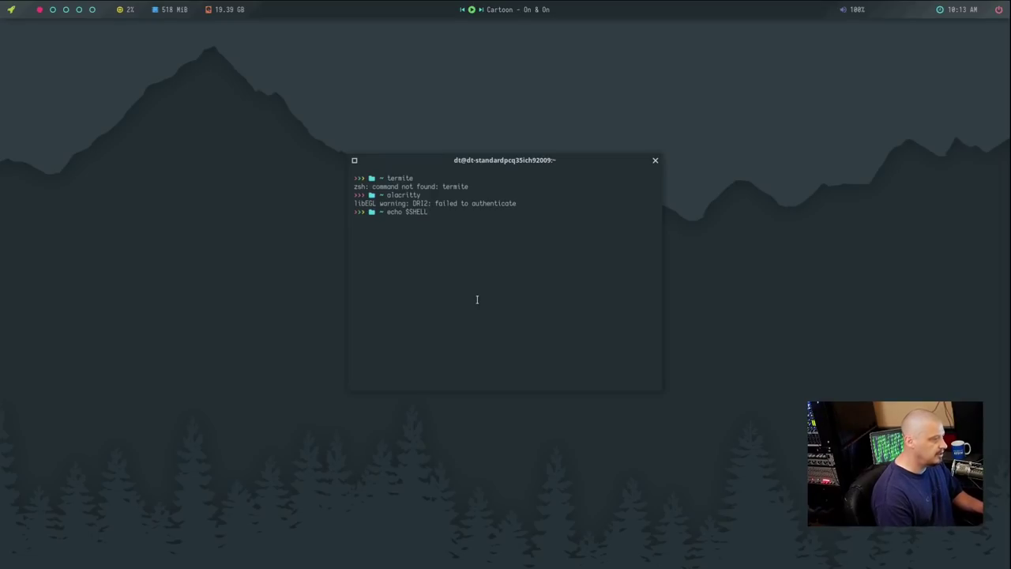
key("Return")
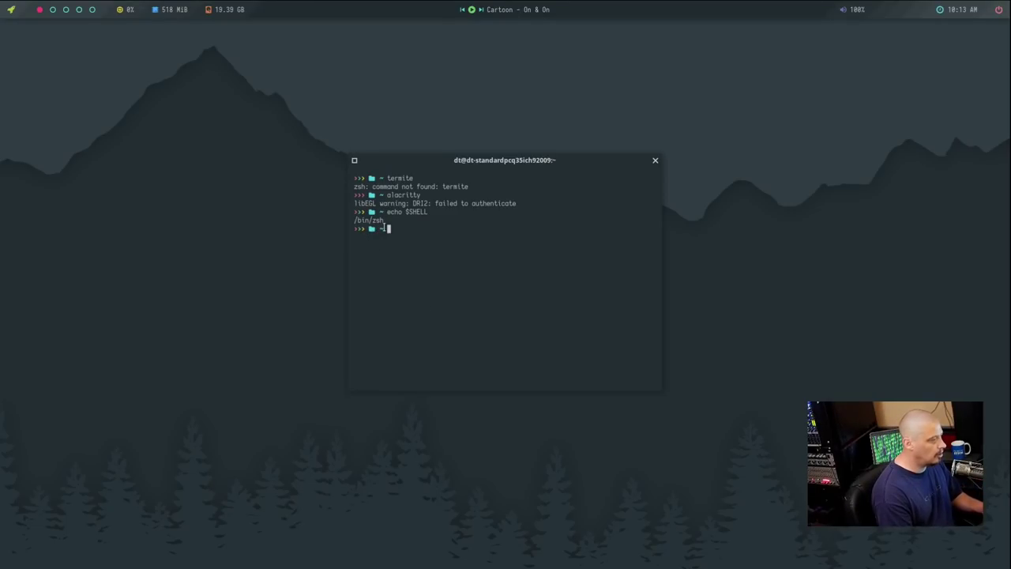
left_click_drag(383, 227, 354, 220)
left_click(409, 270)
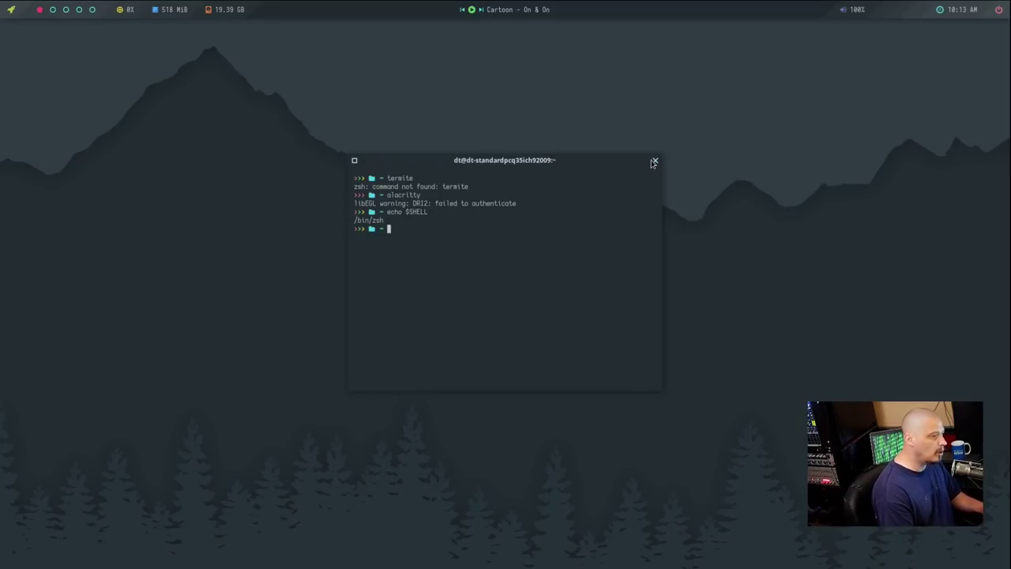
type("uname -r")
key("Return")
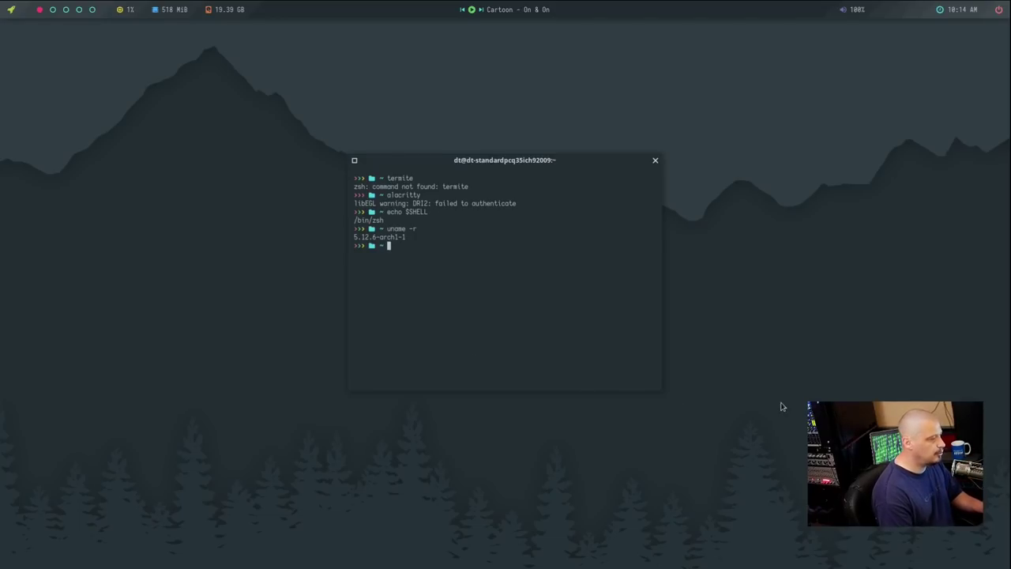
- Maximize the terminal, run htop to examine the running processes and memory use, and close the terminal
double_click(563, 161)
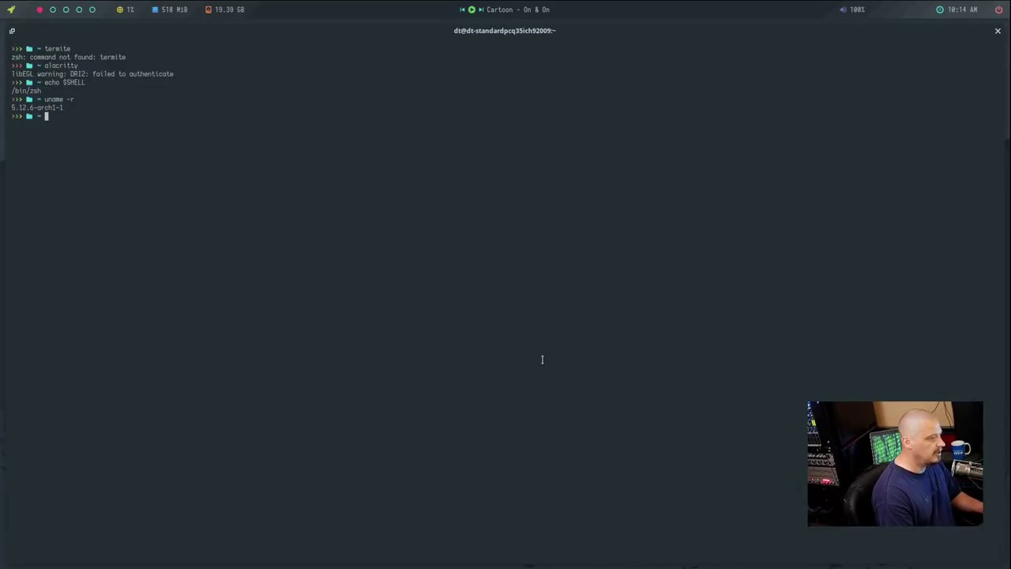
type("htop")
key("Return")
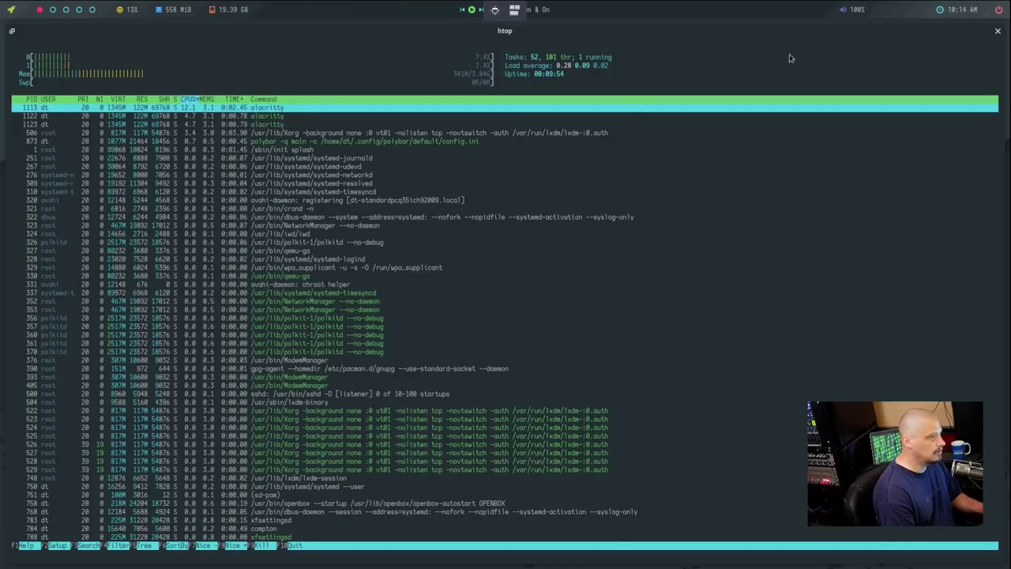
left_click(996, 35)
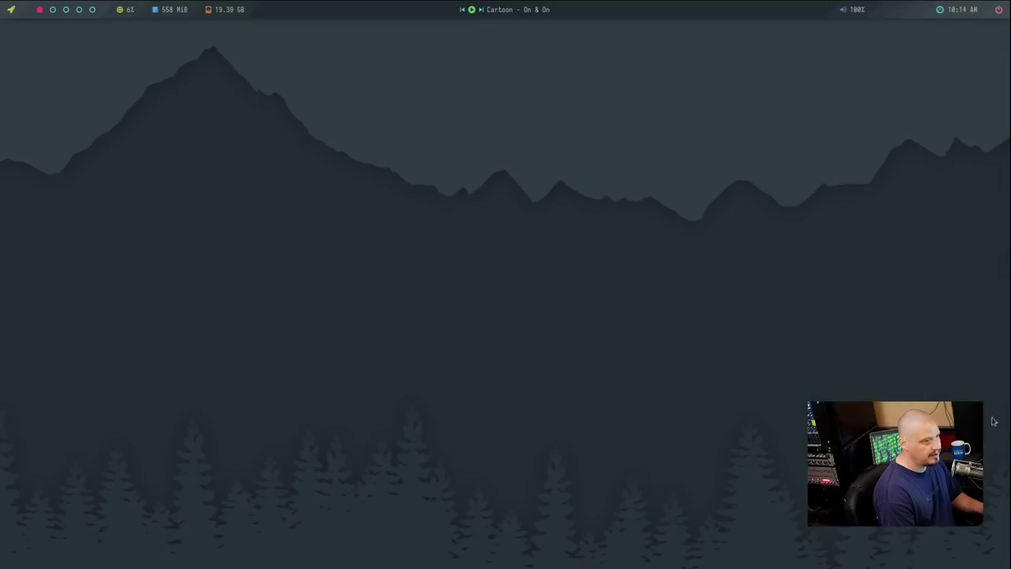
- Launch the web browser from the desktop, view its About information, and close the browser
right_click(266, 152)
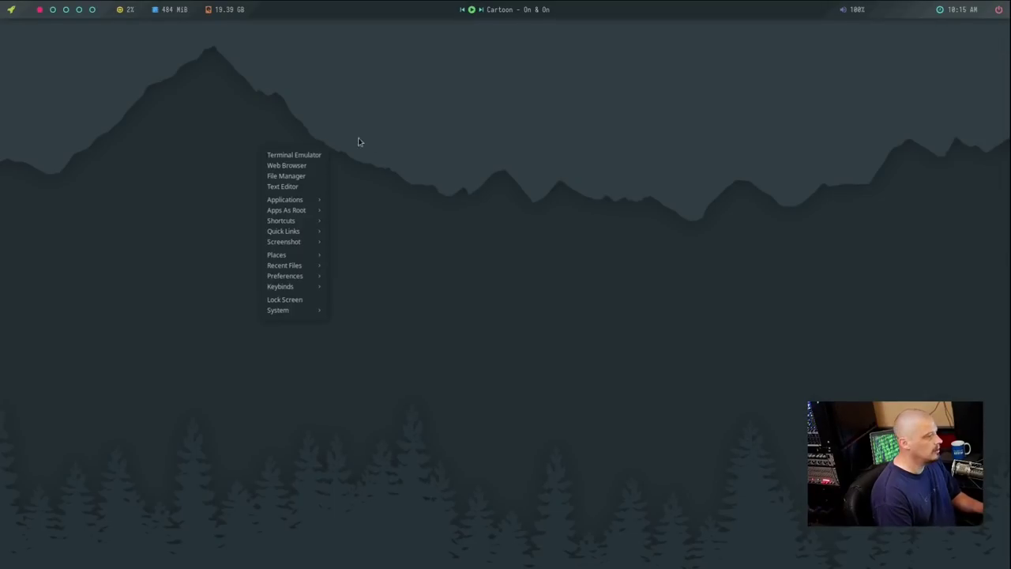
left_click(312, 169)
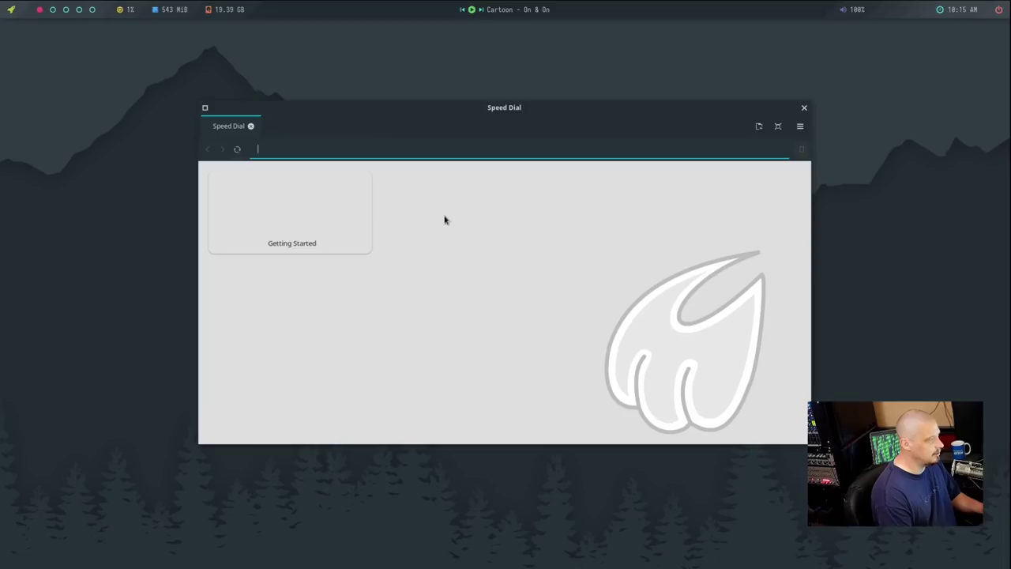
left_click(799, 126)
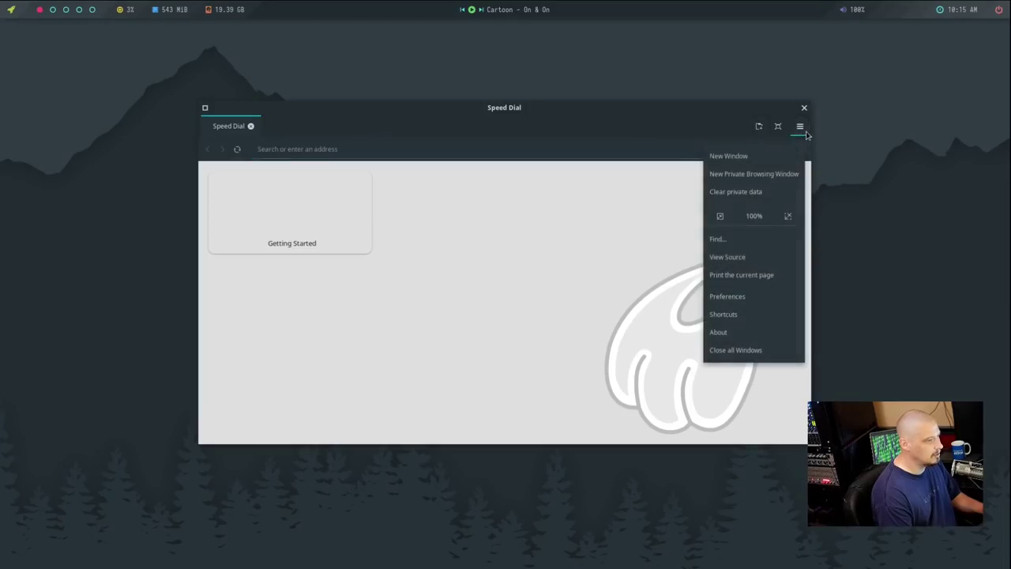
left_click(748, 332)
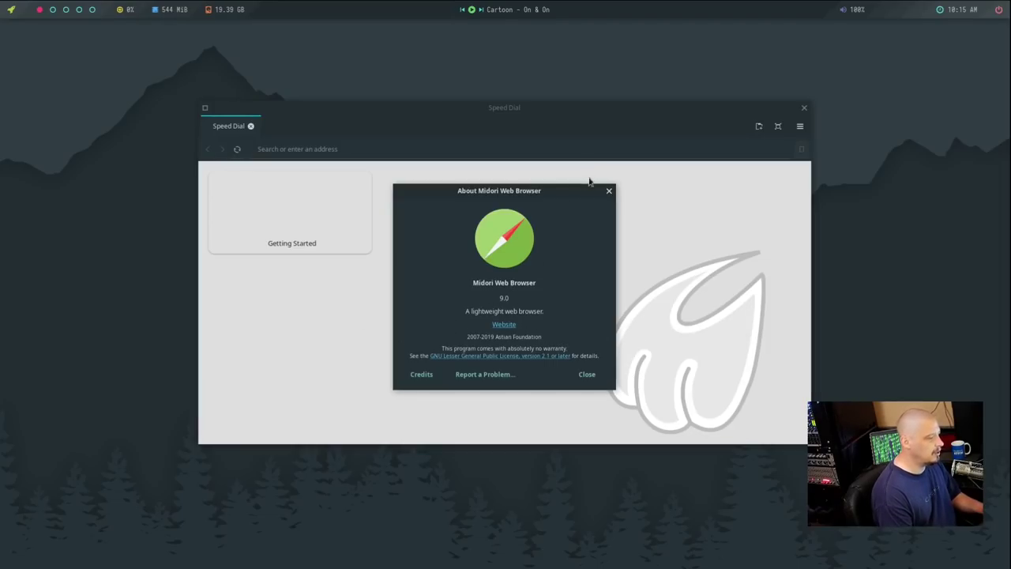
left_click(609, 191)
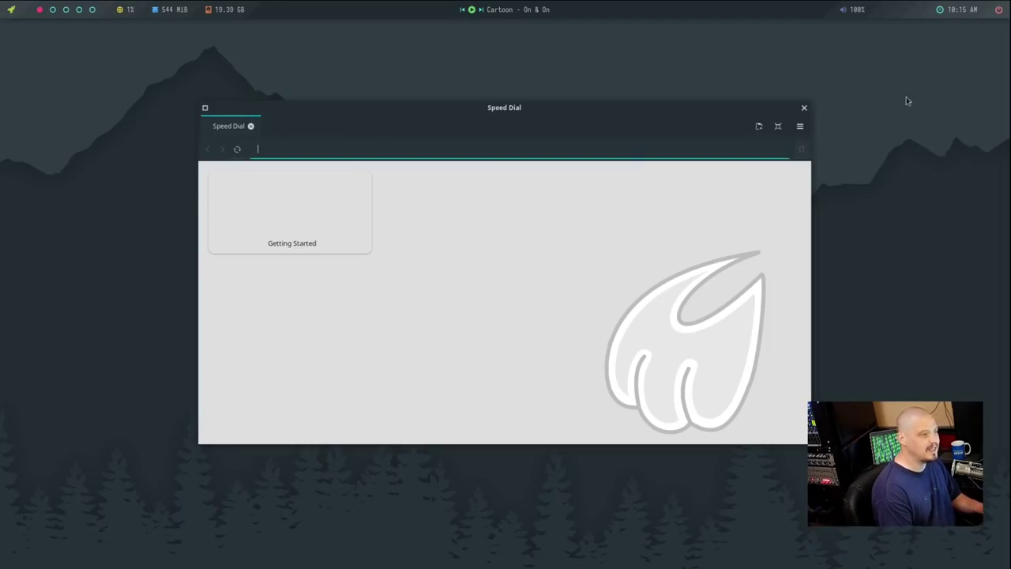
left_click(805, 109)
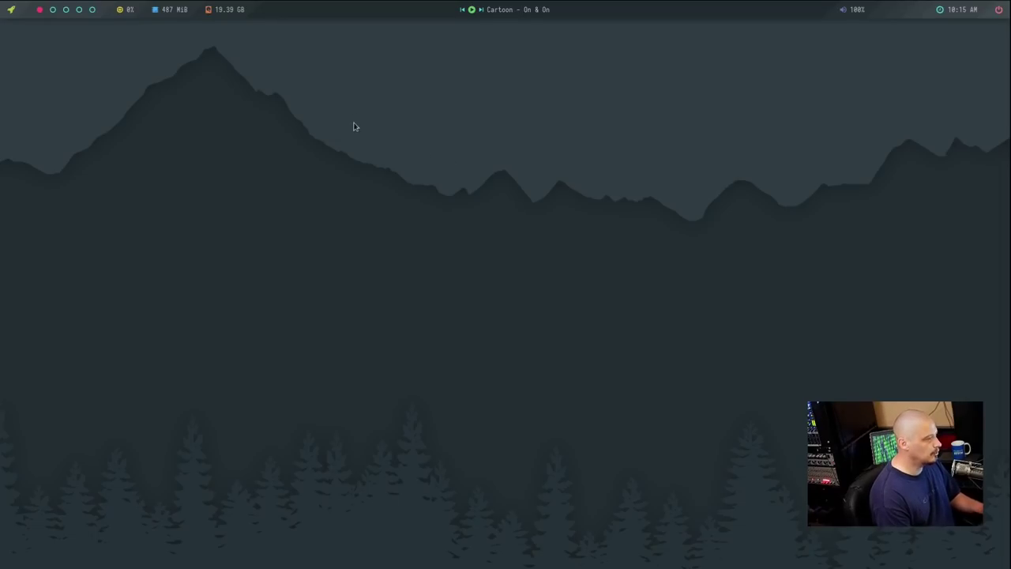
- Look through the Applications categories, open the file manager from the desktop, and close it
right_click(328, 126)
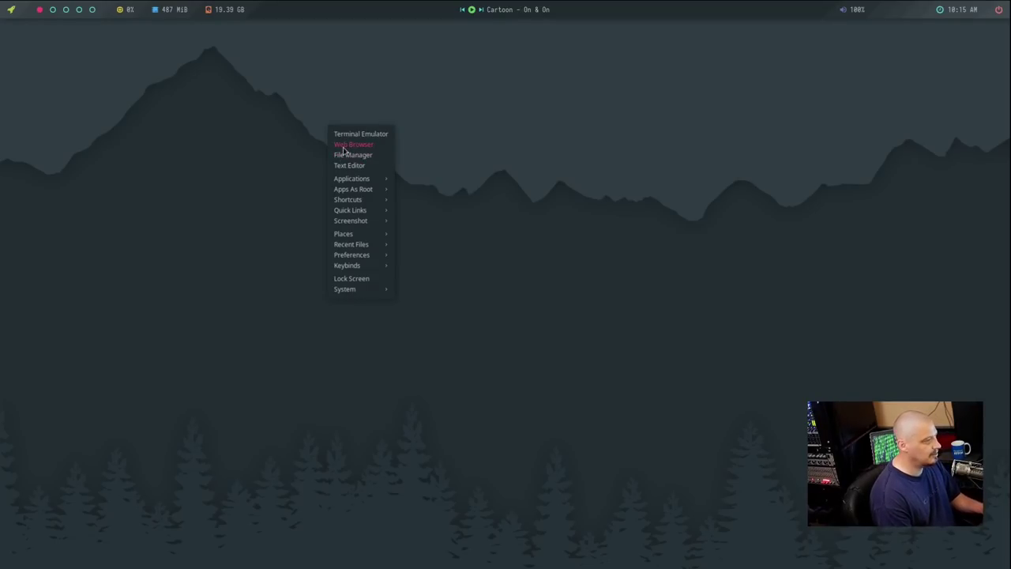
mouse_move(355, 179)
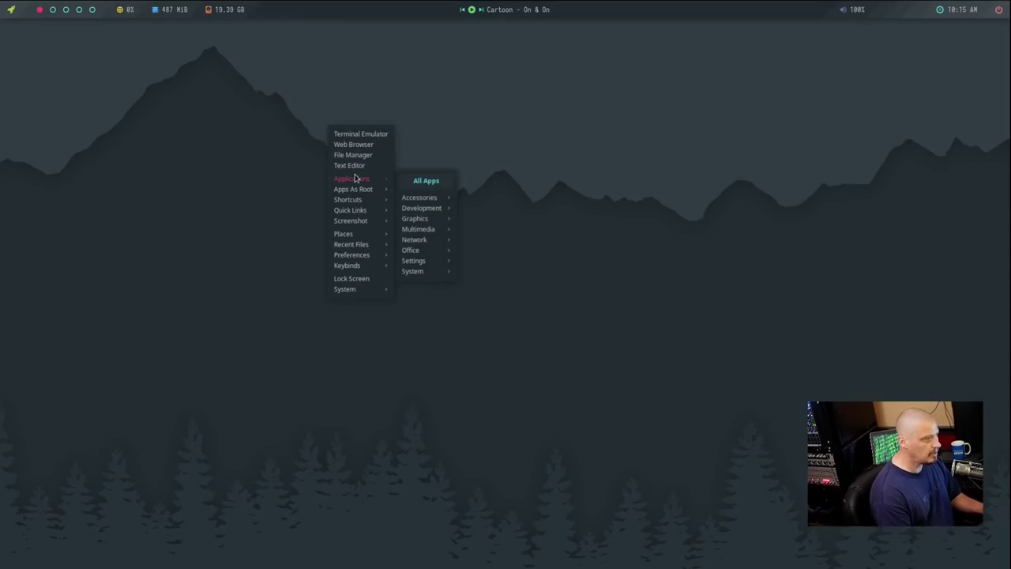
mouse_move(439, 198)
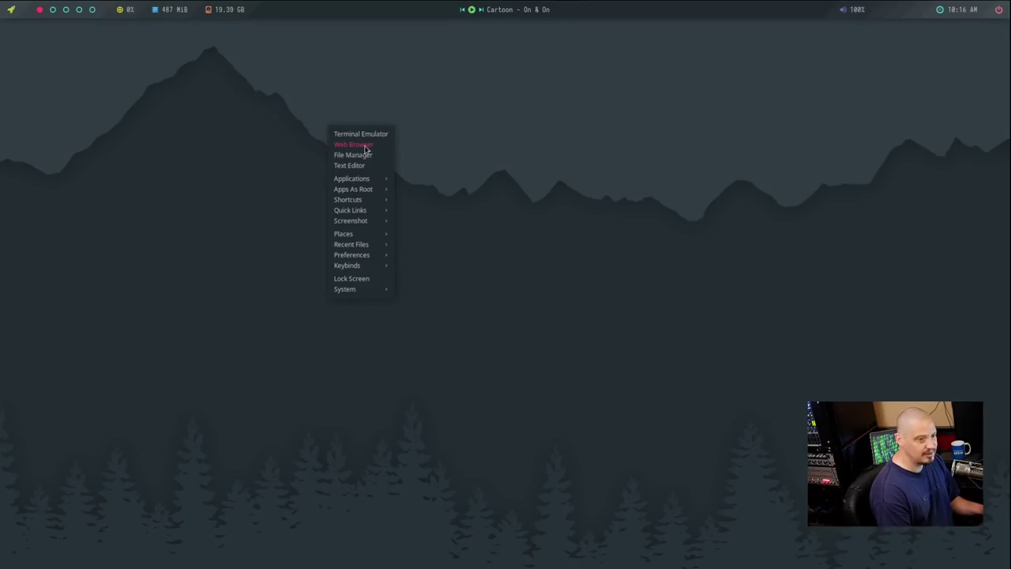
left_click(363, 155)
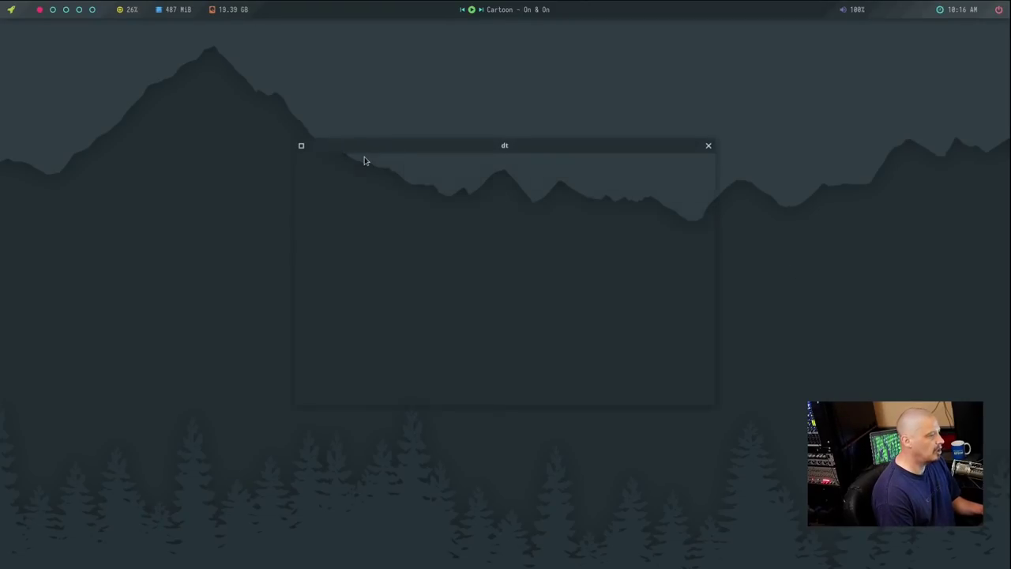
left_click(709, 149)
- Open the default text editor from the desktop to identify it, and close it
right_click(311, 115)
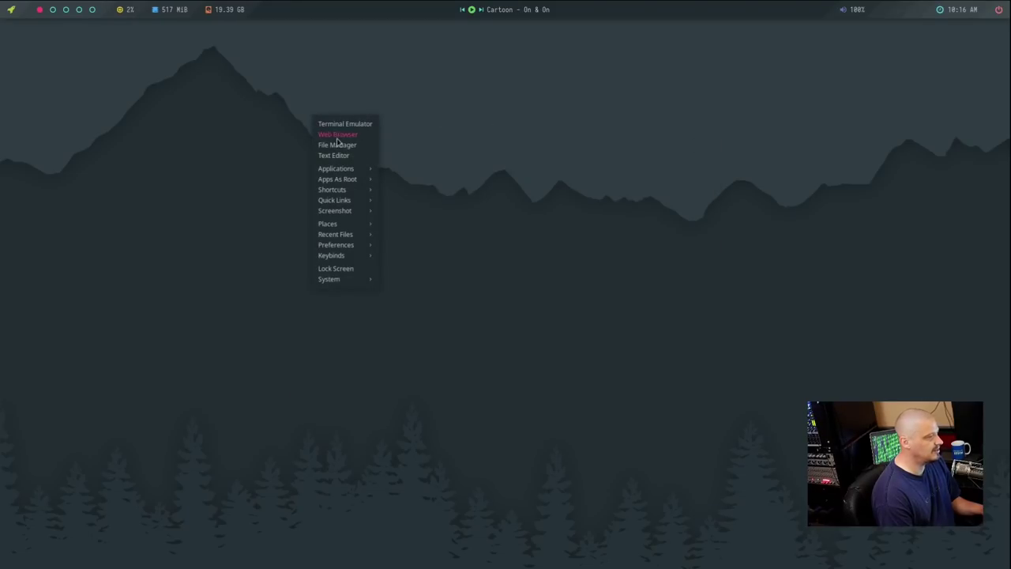
left_click(345, 156)
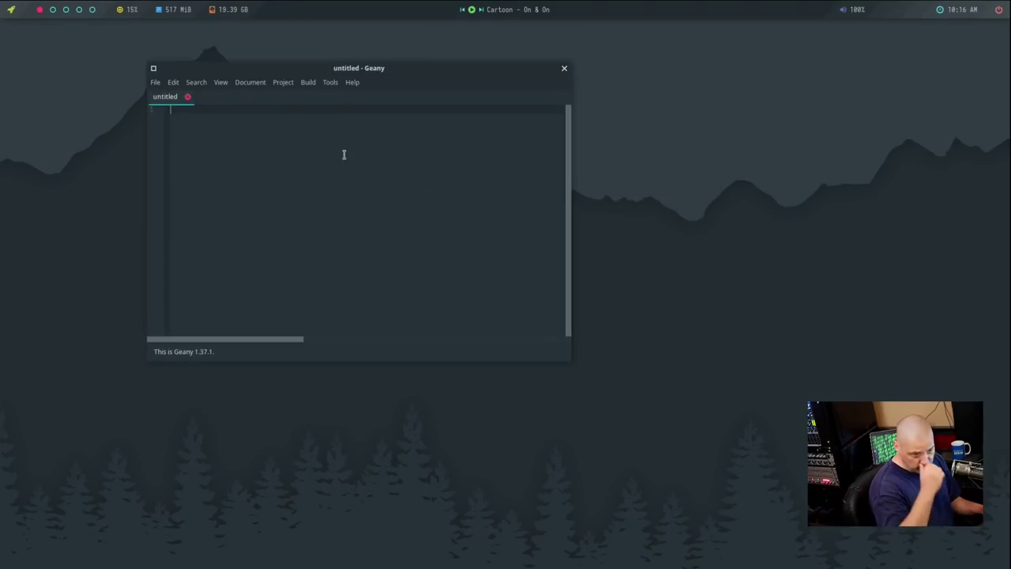
left_click(564, 70)
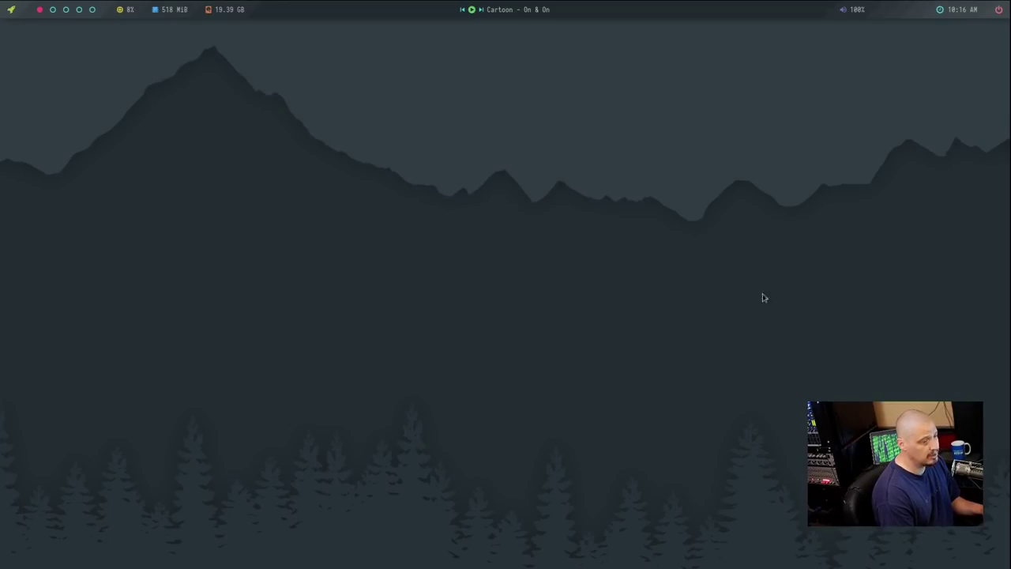
- Launch the Thunar file manager as root, entering the root password to authorize it
right_click(272, 115)
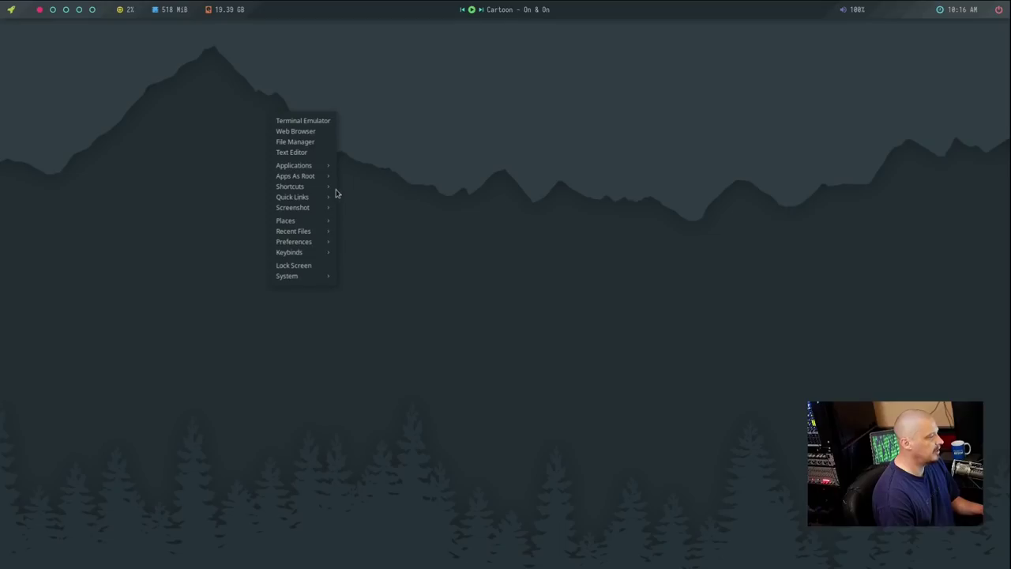
mouse_move(289, 177)
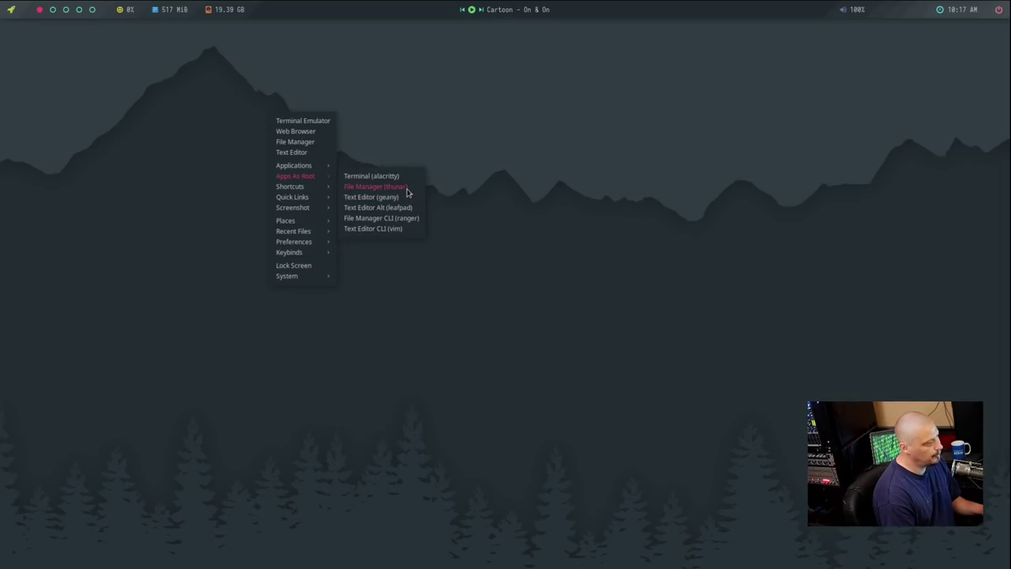
left_click(407, 192)
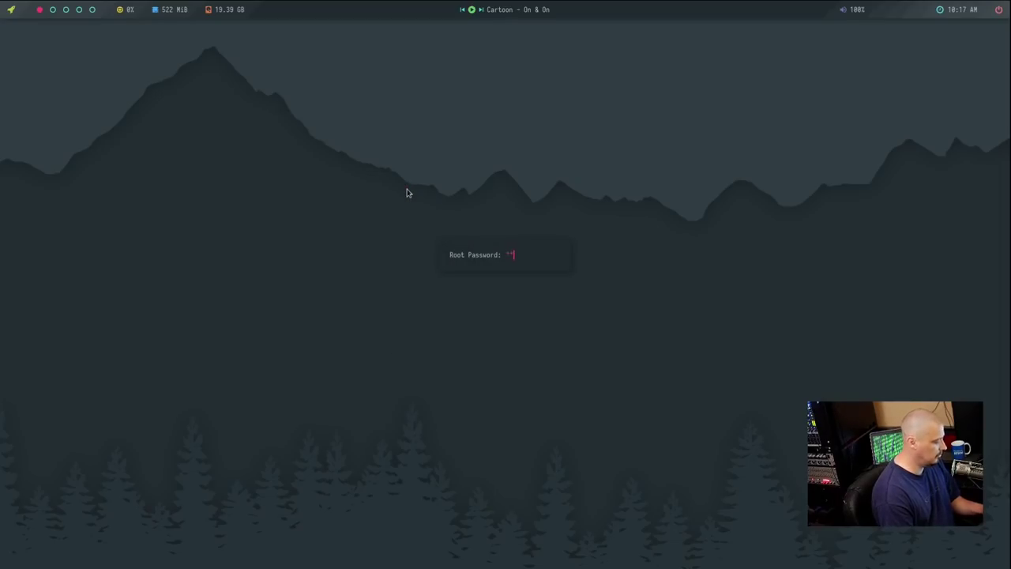
key("Return")
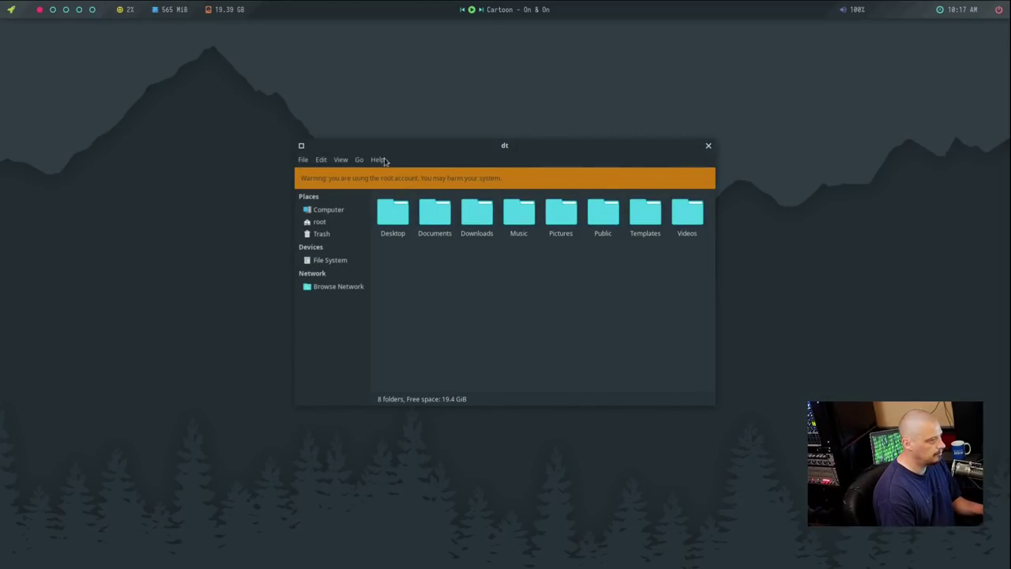
- Look over the root file manager's view options and its About information, and close the About dialog
left_click(344, 163)
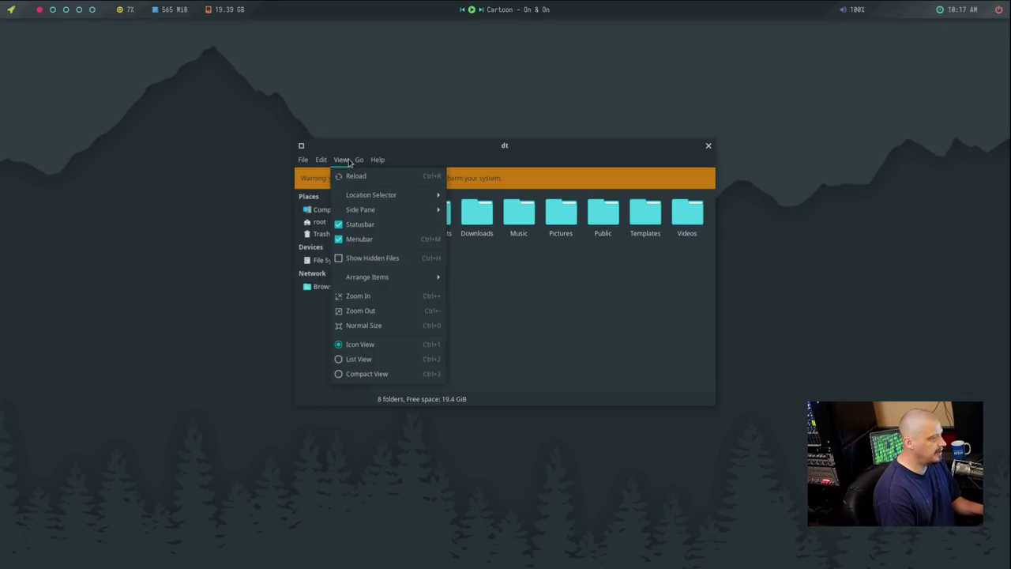
mouse_move(379, 161)
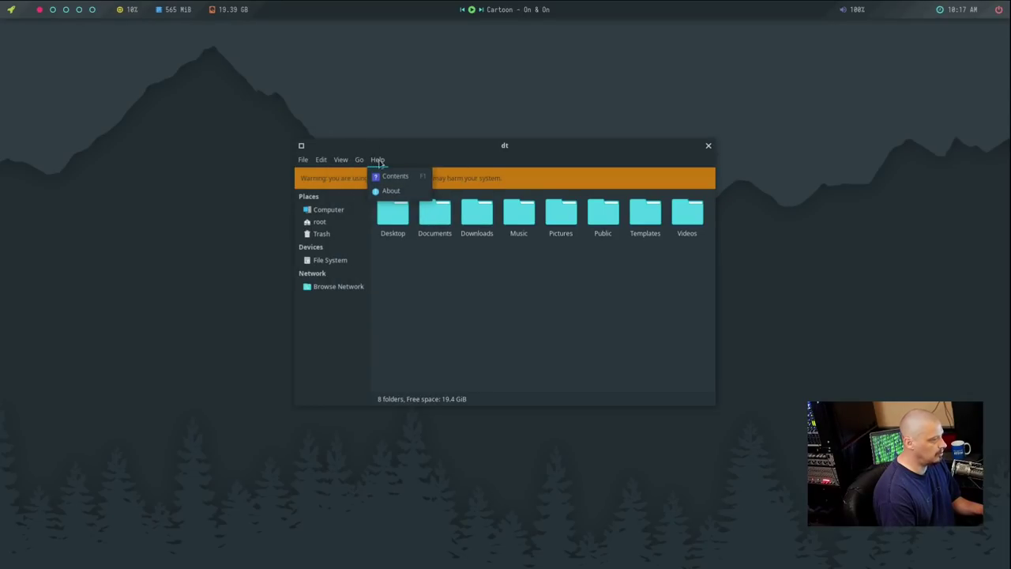
left_click(390, 190)
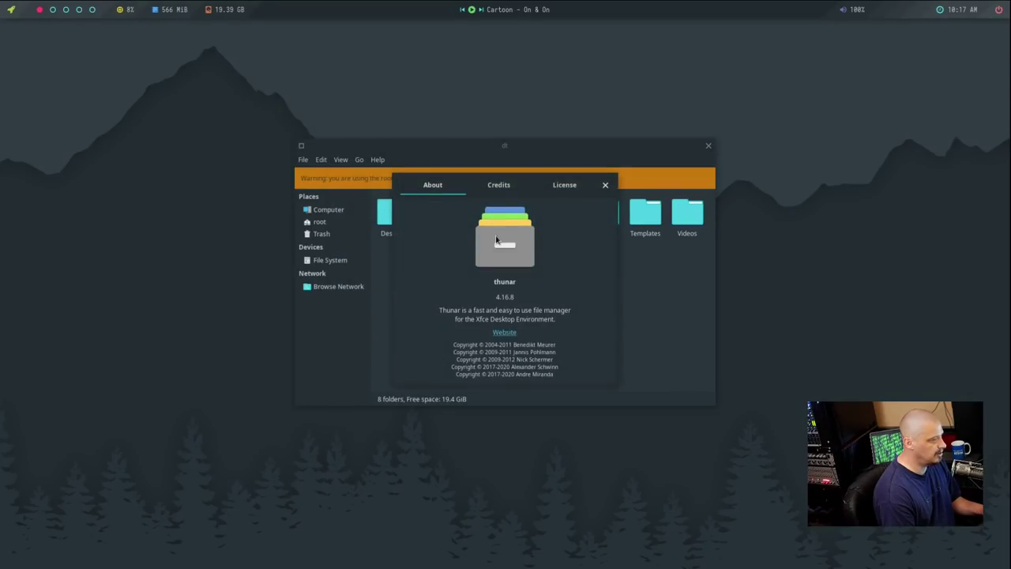
left_click(605, 186)
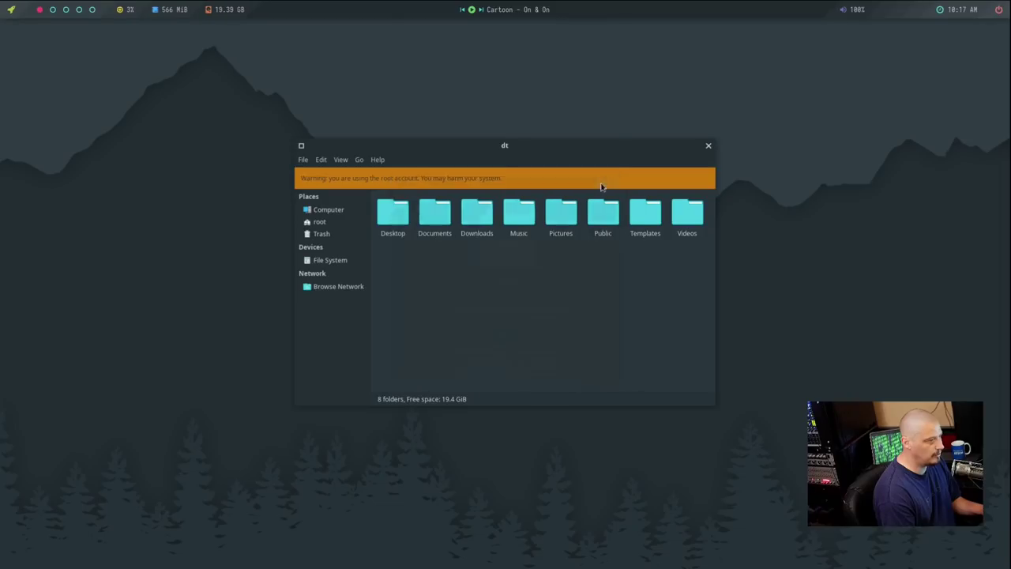
- Close the root file manager and look over the other applications offered for running as root
left_click(707, 147)
right_click(319, 147)
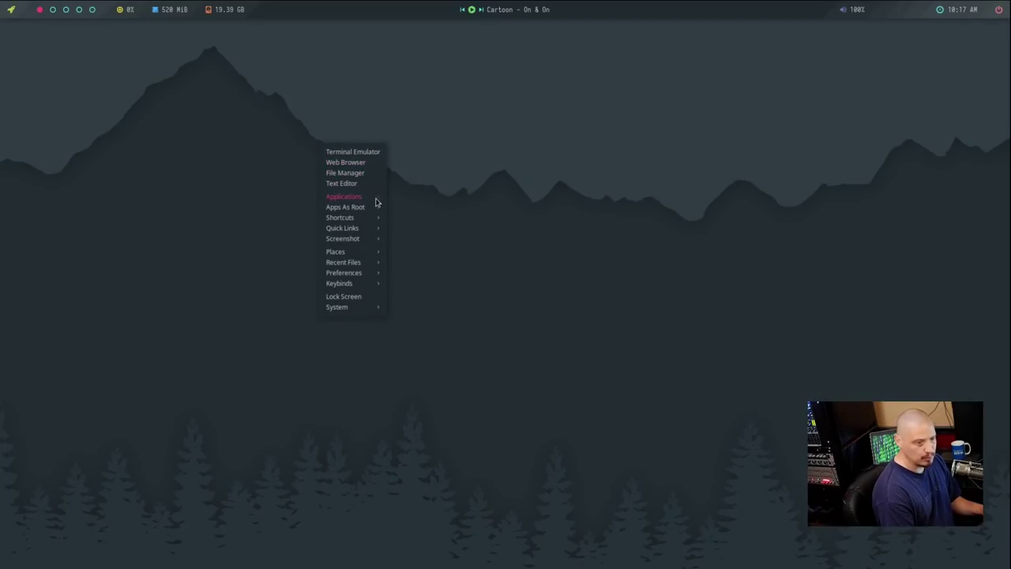
mouse_move(373, 209)
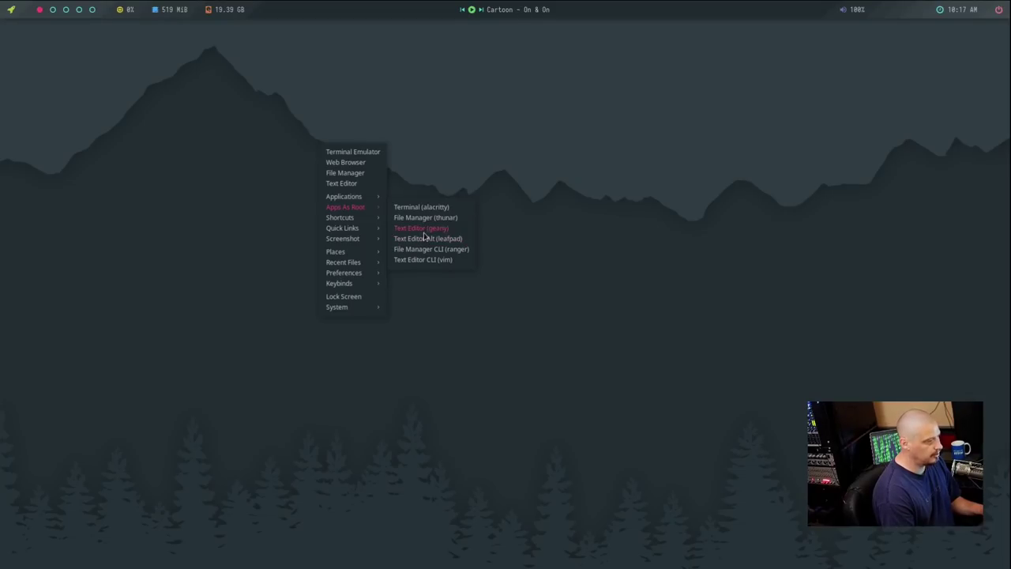
left_click(520, 348)
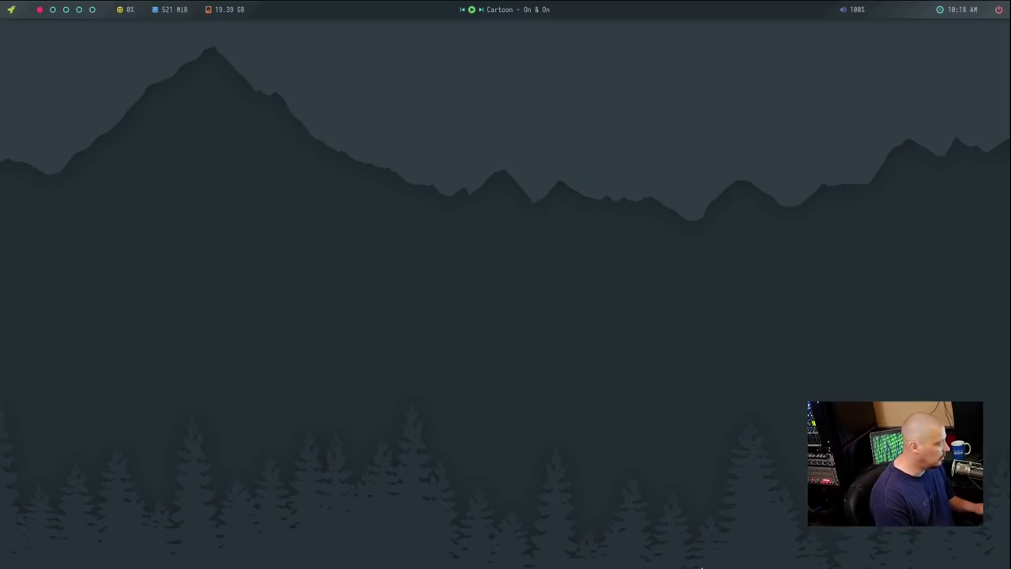
- Launch the Alacritty terminal by searching for "alac" in the application launcher, and close the terminal
key("alt+F1")
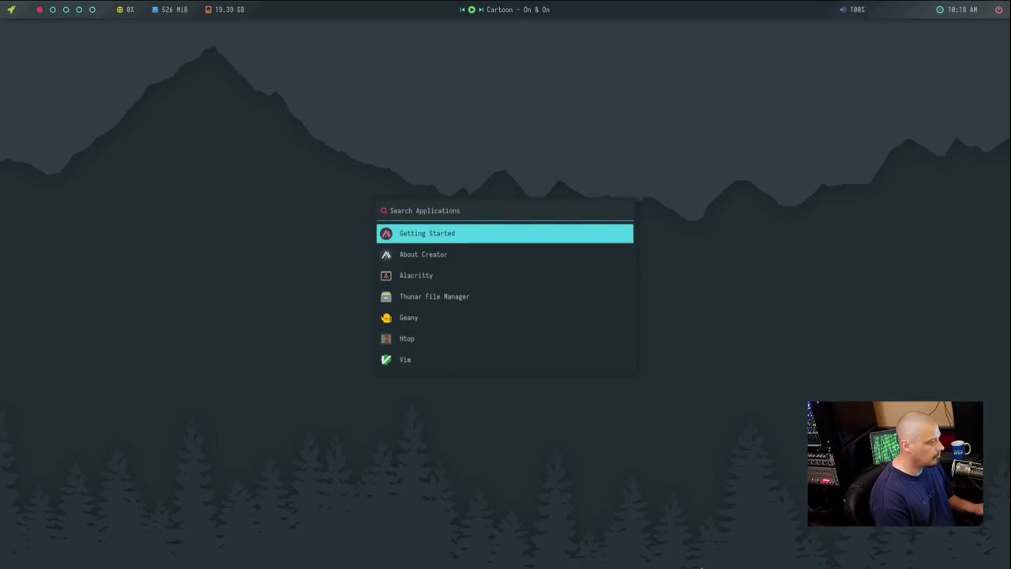
key("Escape")
key("alt+F1")
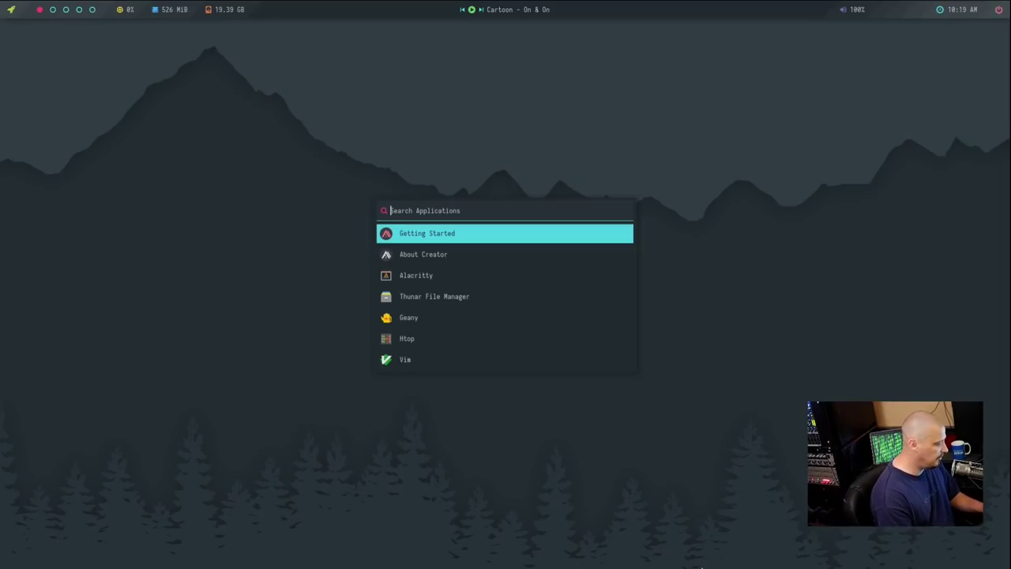
type("alac")
key("Return")
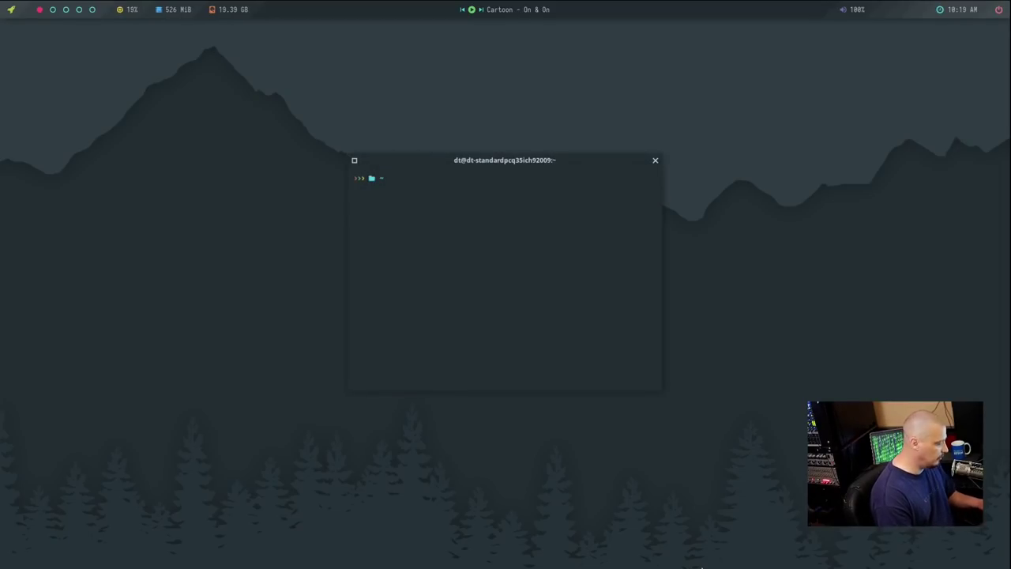
key("ctrl+d")
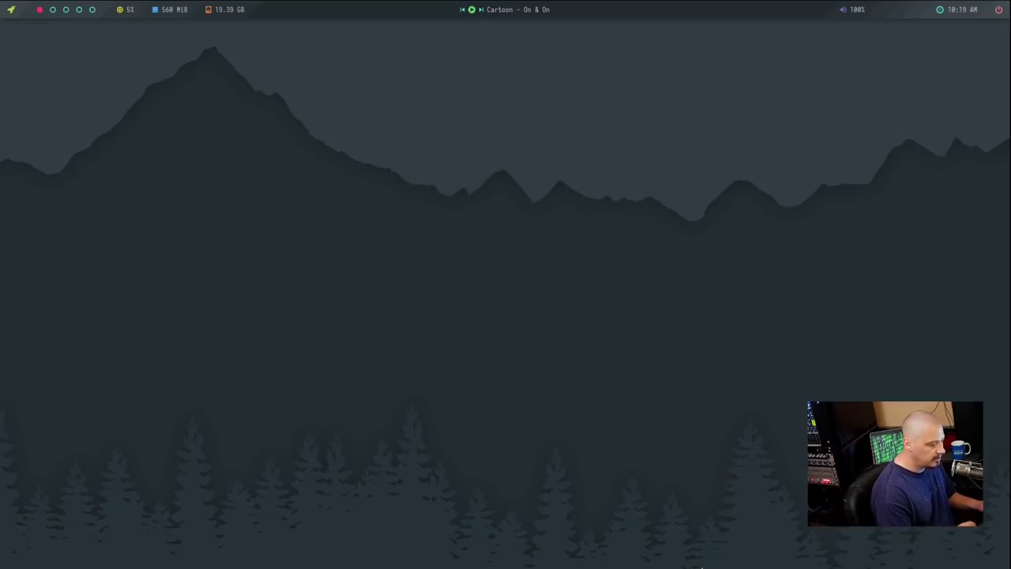
- Open the application launcher from the keyboard repeatedly to test its shortcut, and leave it closed
key("super+d")
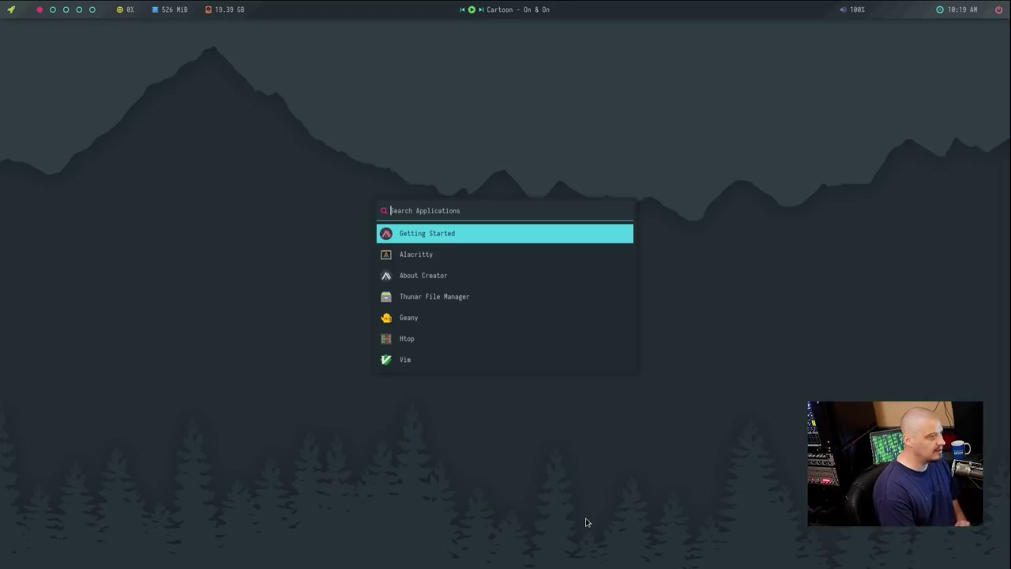
key("super")
key("super")
key("super")
key("super")
key("super")
key("super")
key("super")
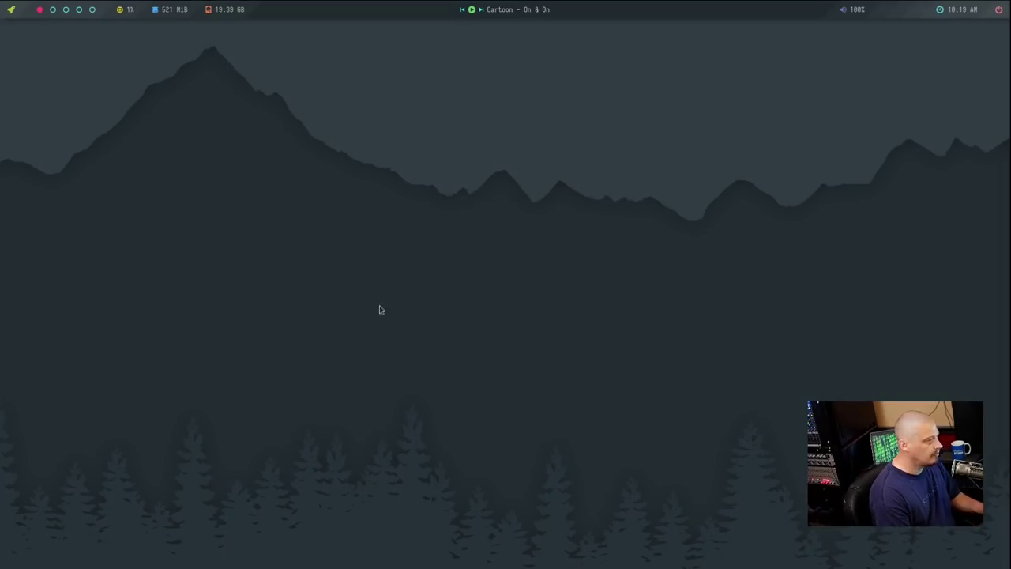
- Look over the desktop menu's screenshot and preference options, and apply the simple desktop style Beach
right_click(278, 153)
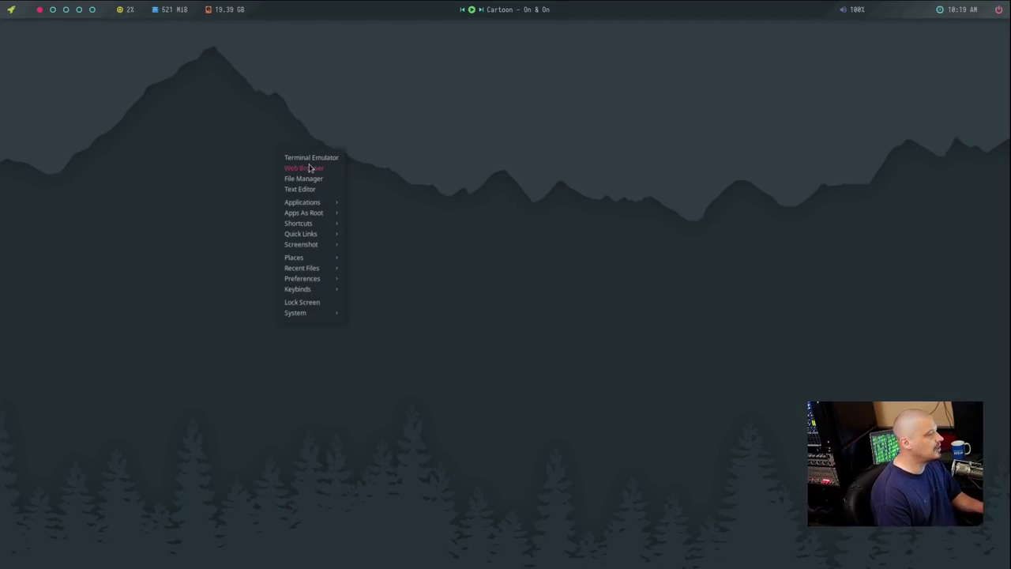
mouse_move(322, 247)
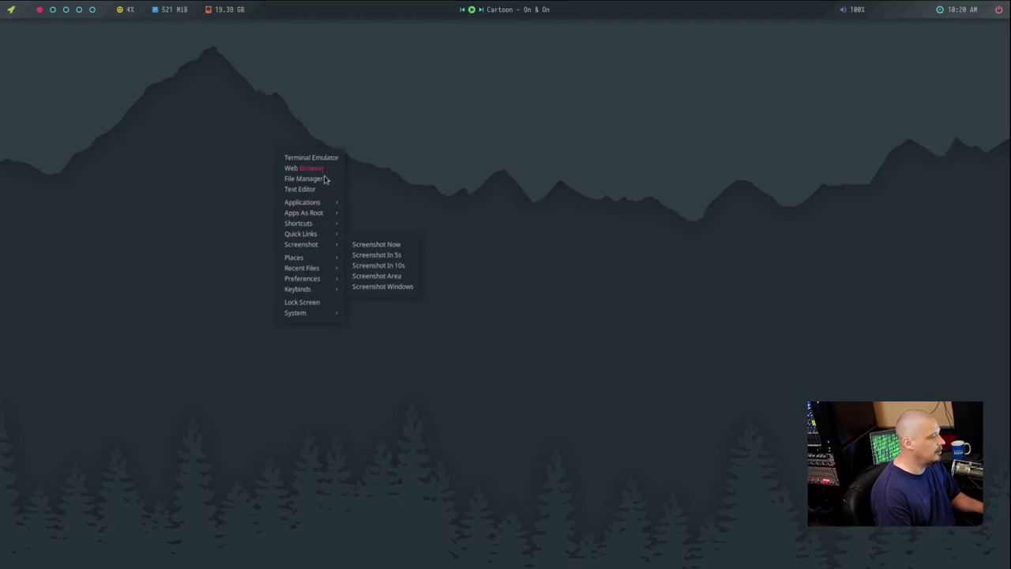
mouse_move(315, 283)
mouse_move(400, 288)
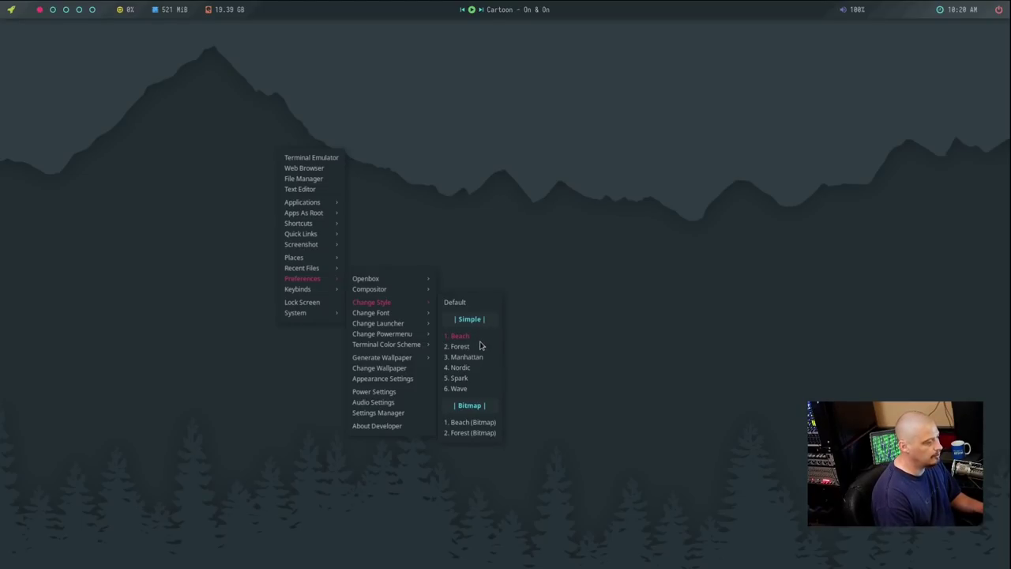
left_click(479, 341)
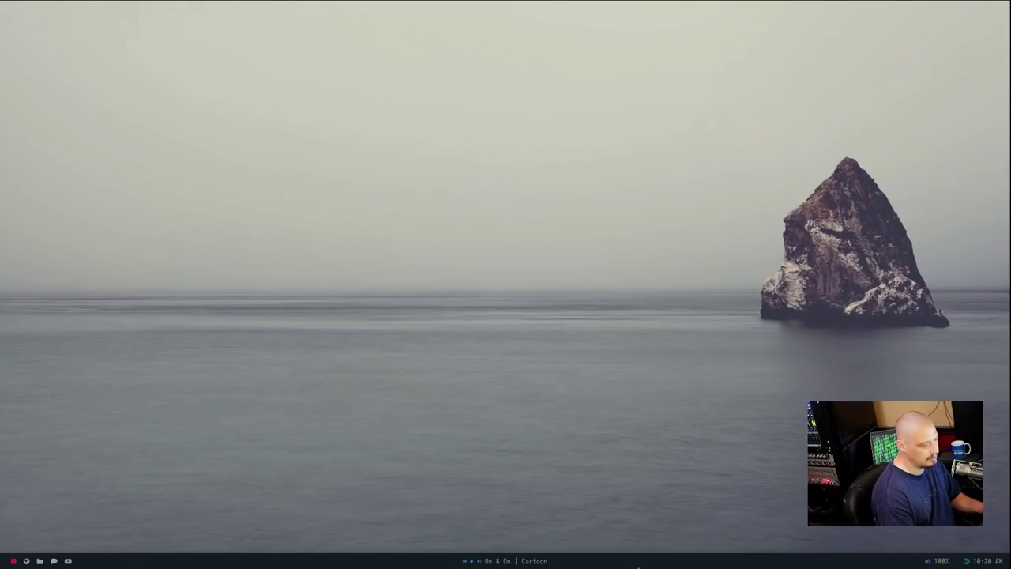
- Look over the restyled desktop menu and switch the desktop style to Forest
right_click(320, 115)
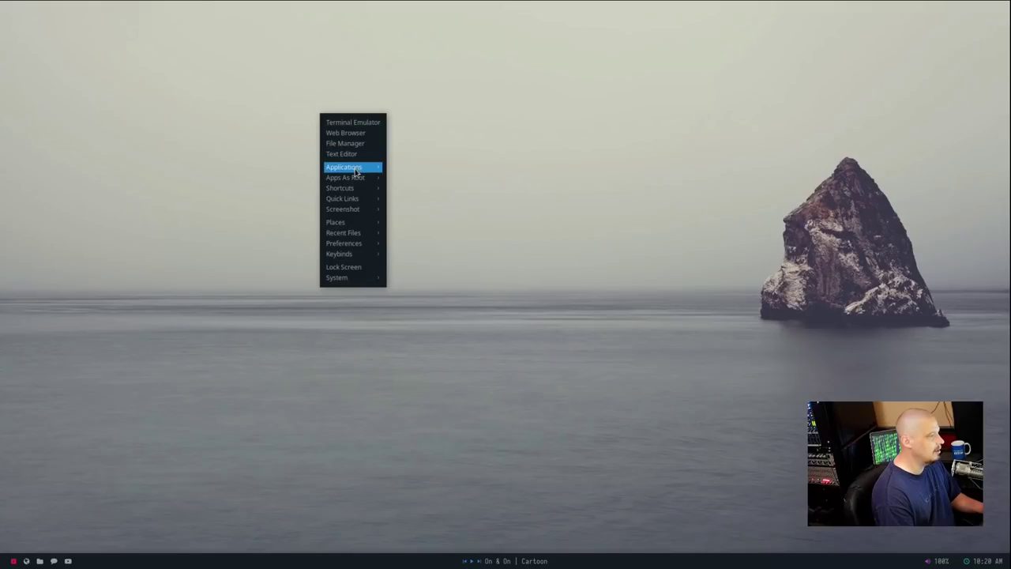
mouse_move(355, 172)
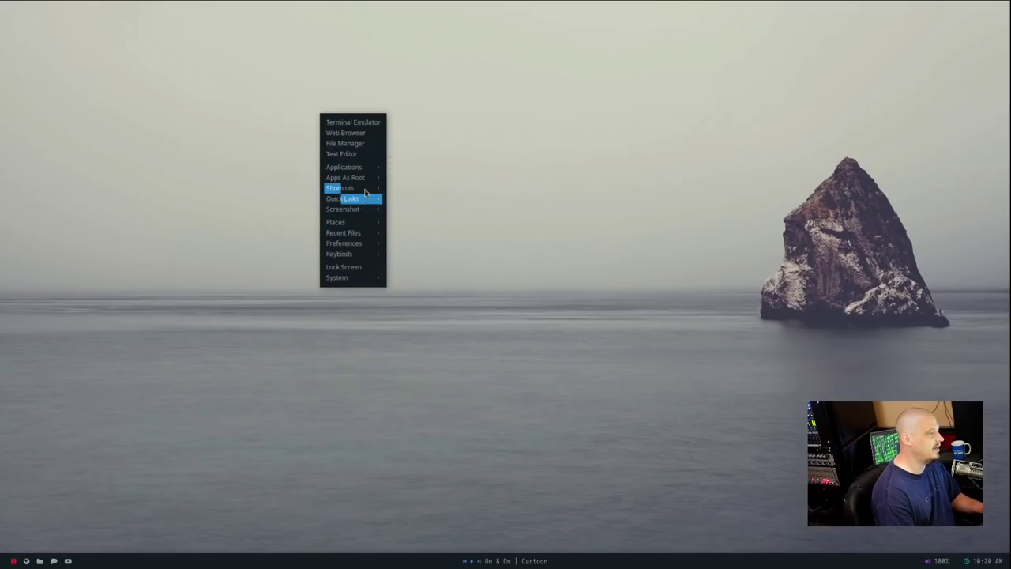
mouse_move(367, 223)
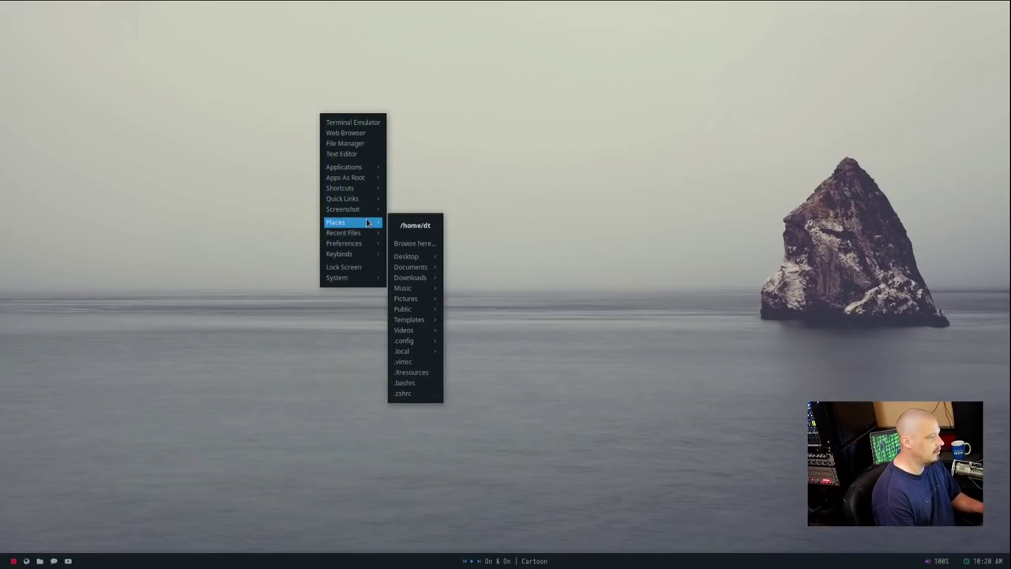
mouse_move(366, 252)
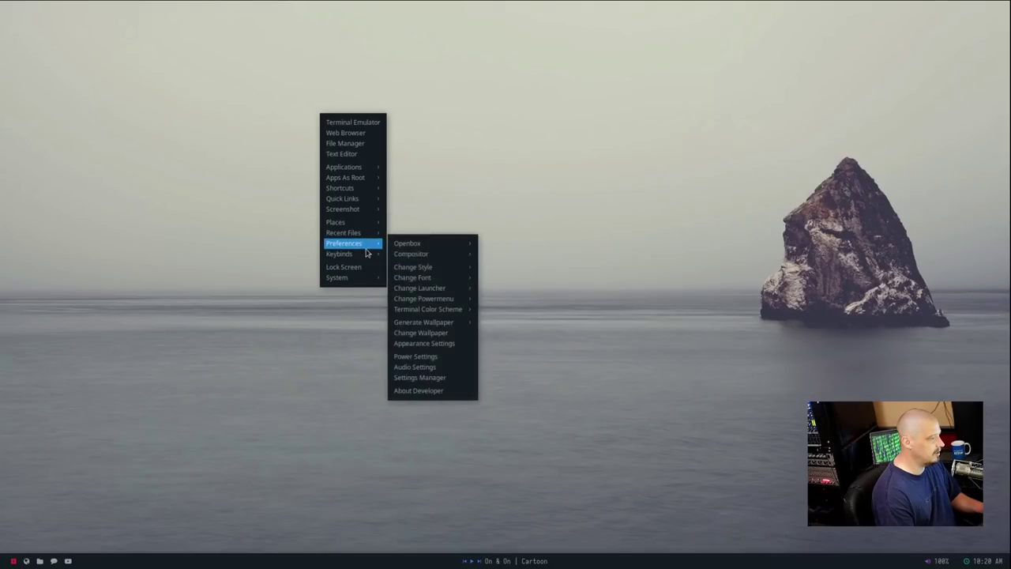
mouse_move(450, 267)
left_click(532, 319)
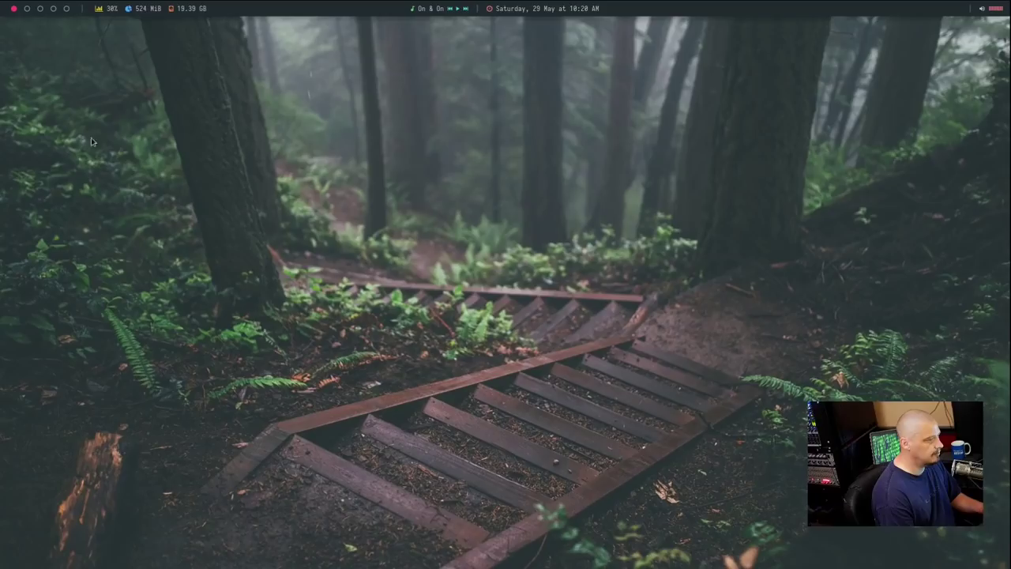
- Change the desktop style to Nordic
right_click(132, 154)
mouse_move(176, 219)
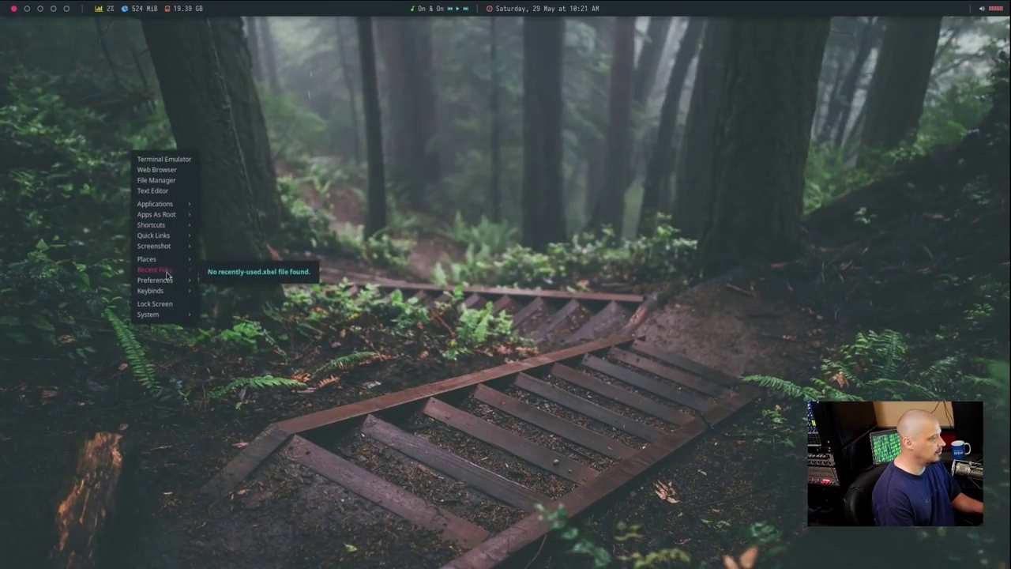
mouse_move(169, 281)
mouse_move(276, 305)
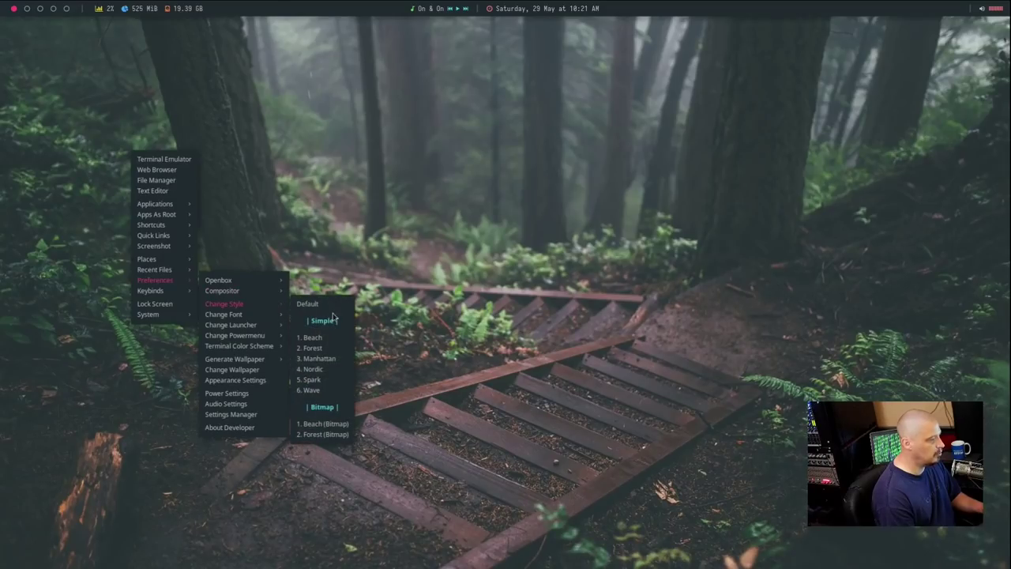
left_click(335, 371)
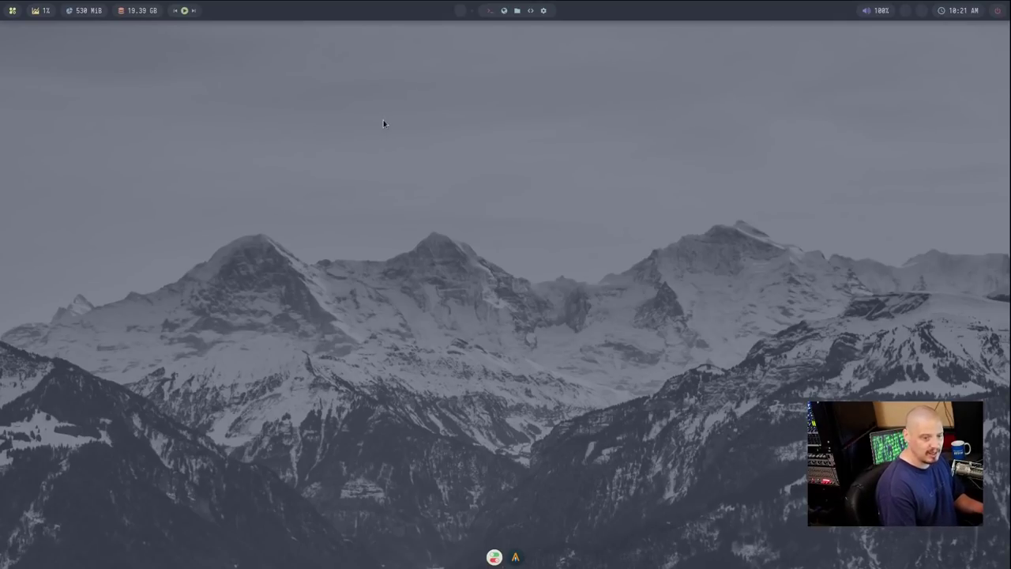
- Change the desktop style to Spark
right_click(290, 169)
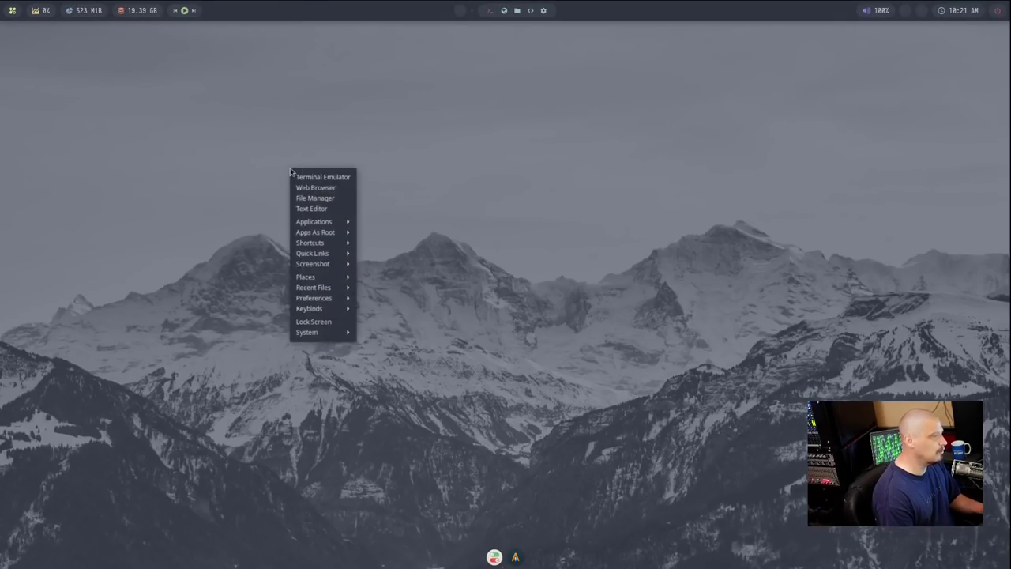
mouse_move(330, 298)
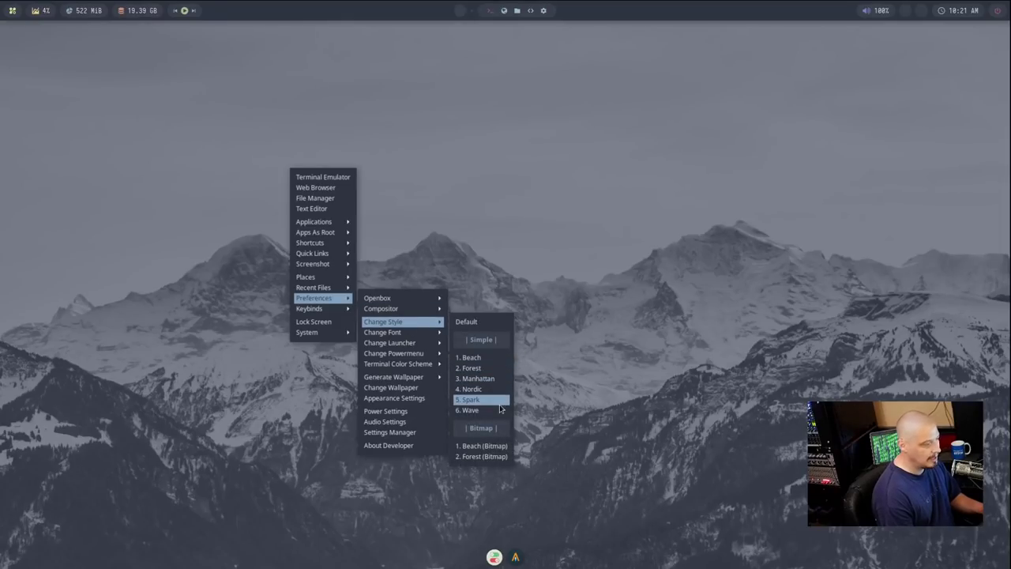
left_click(499, 408)
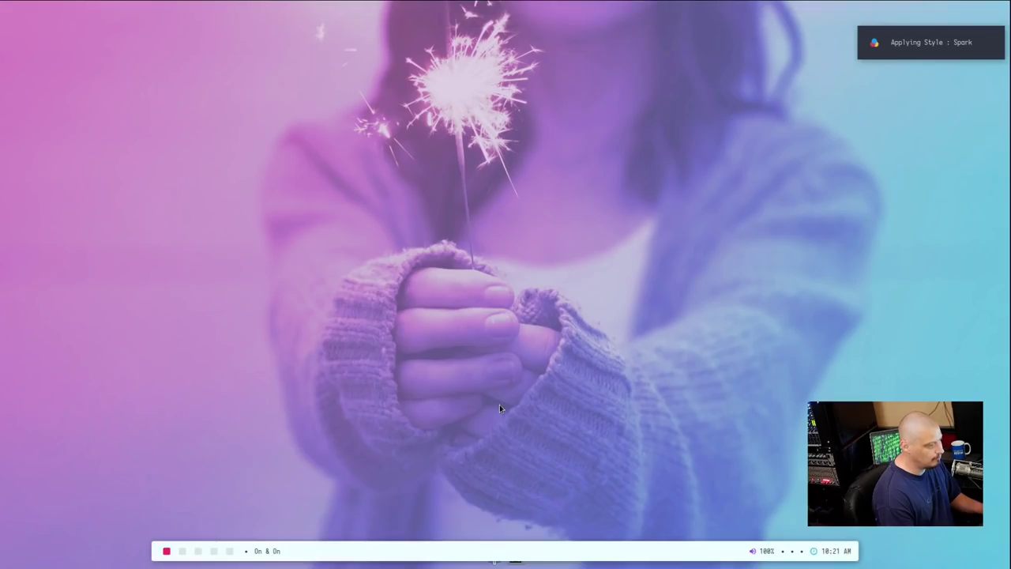
- Set the desktop style back to Default
right_click(407, 338)
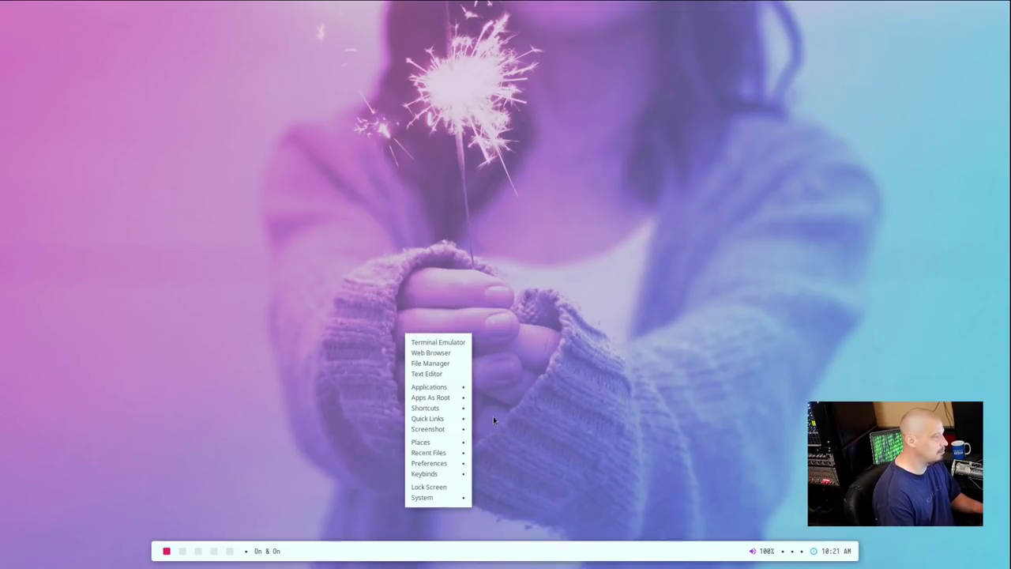
mouse_move(432, 455)
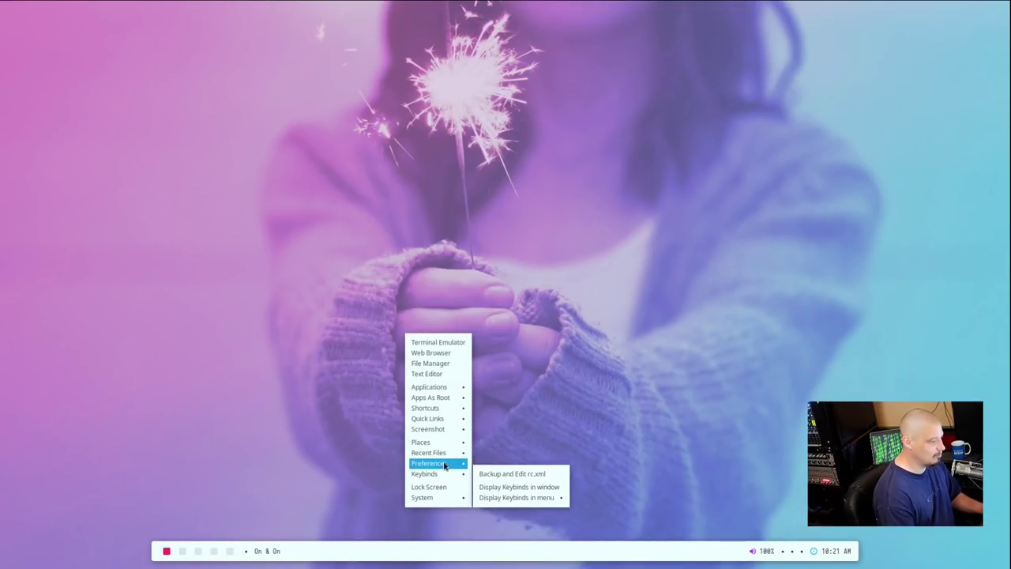
mouse_move(555, 439)
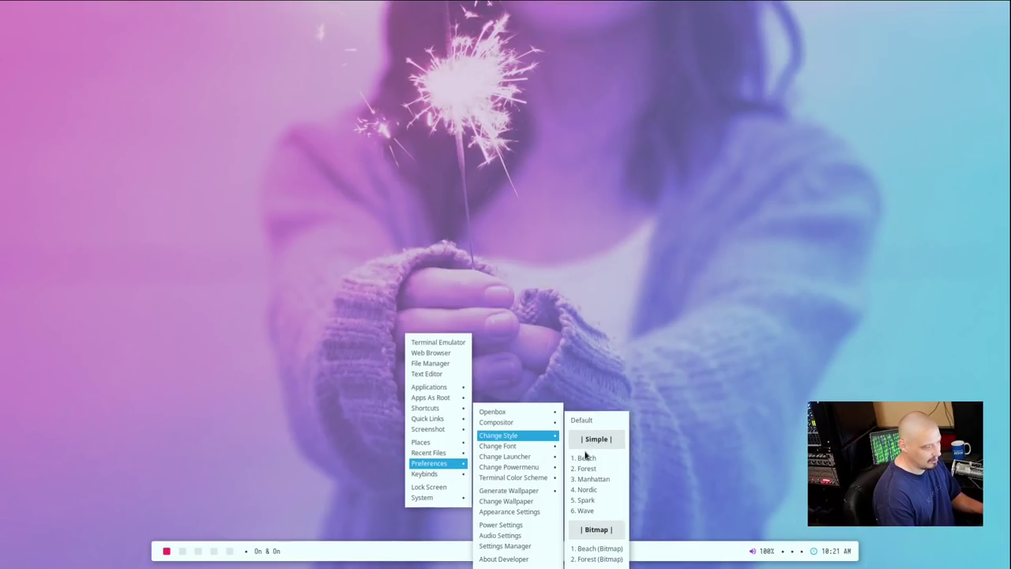
left_click(591, 421)
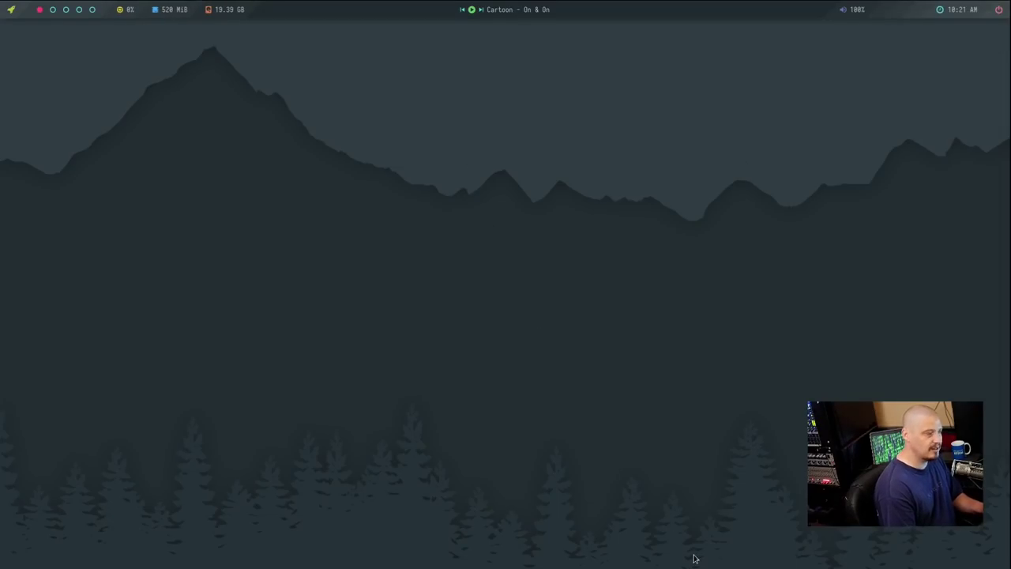
- Look over the font preferences, set the launcher style to Column, and open the launcher to preview it before closing it
right_click(249, 141)
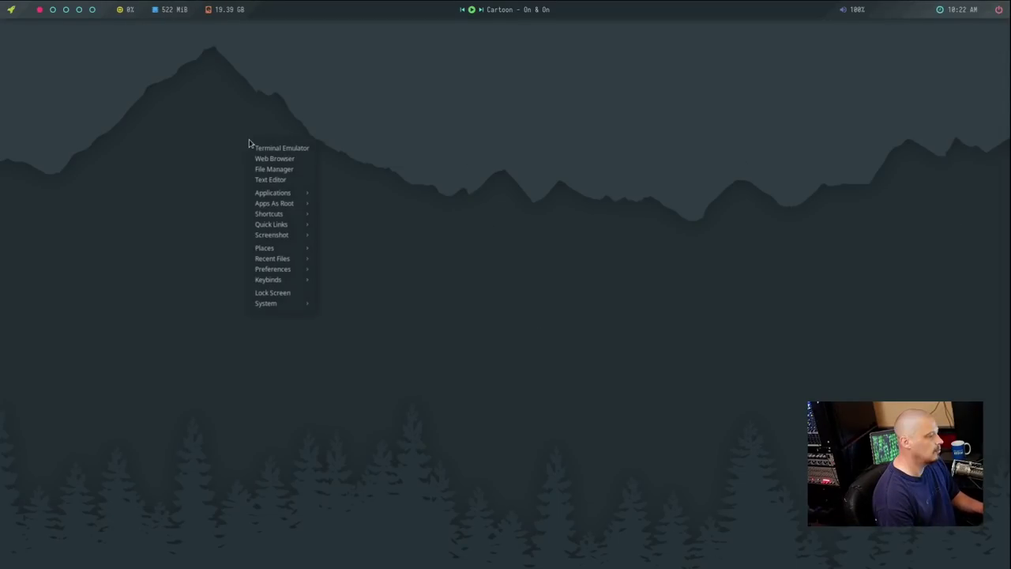
mouse_move(283, 271)
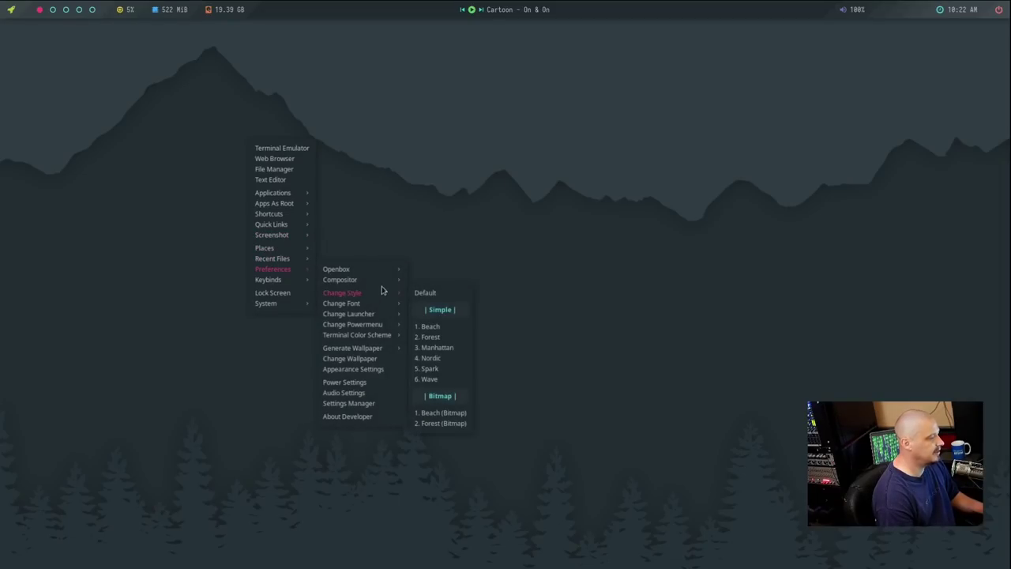
mouse_move(394, 295)
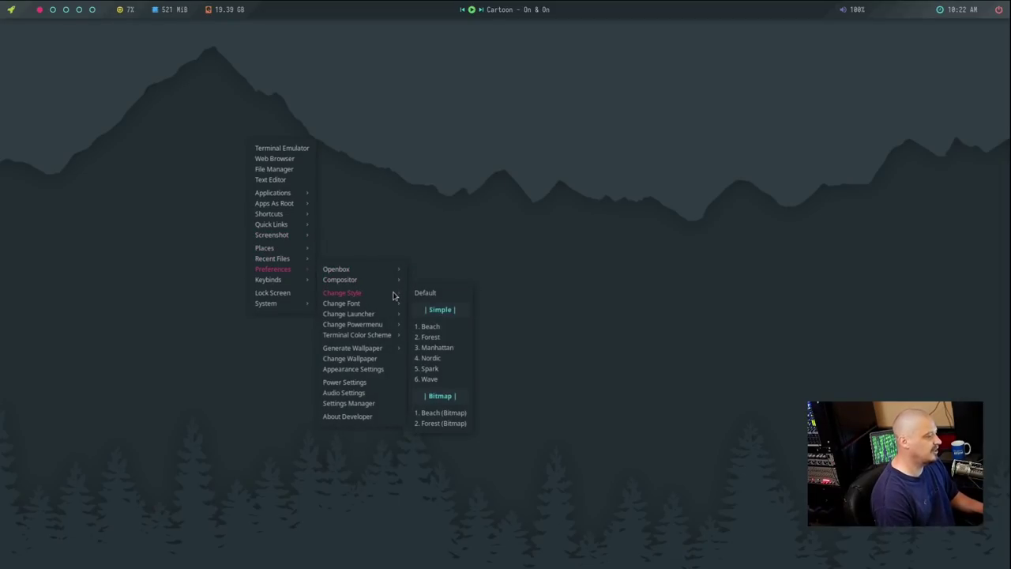
mouse_move(357, 307)
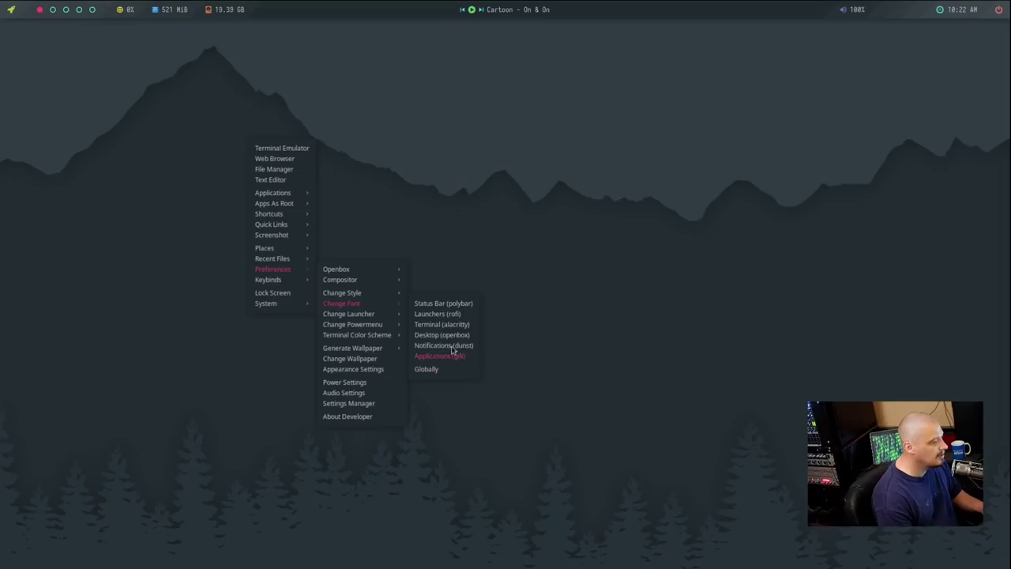
mouse_move(385, 320)
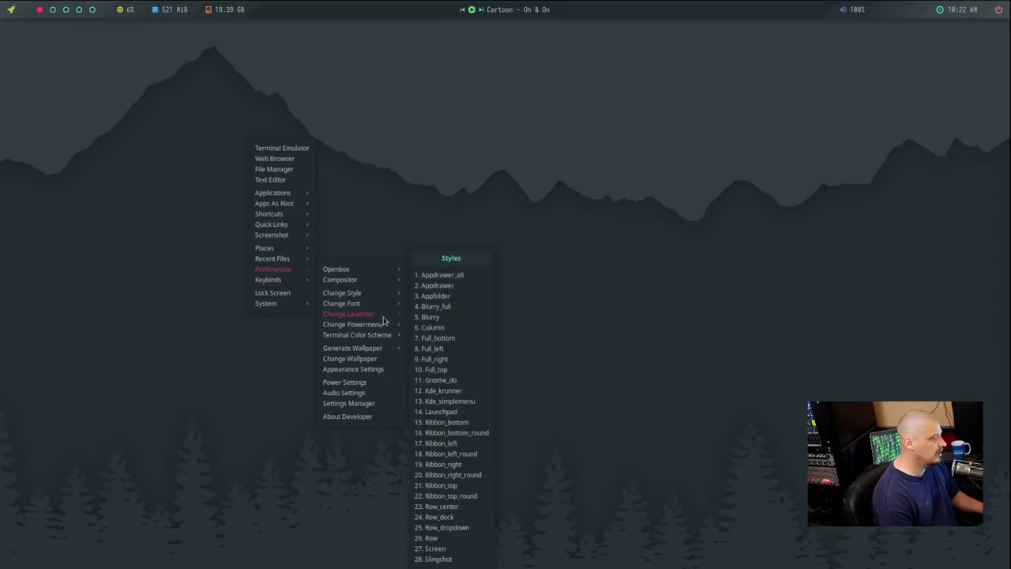
left_click(440, 332)
key("alt+F1")
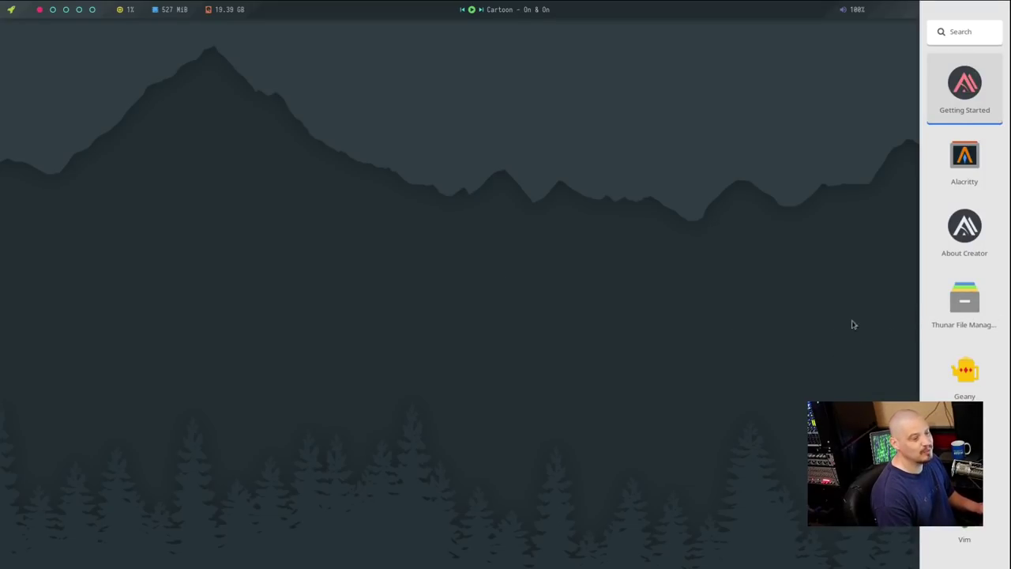
left_click(288, 292)
- Set the launcher style to Appdrawer, and open the launcher to preview it before closing it
right_click(288, 291)
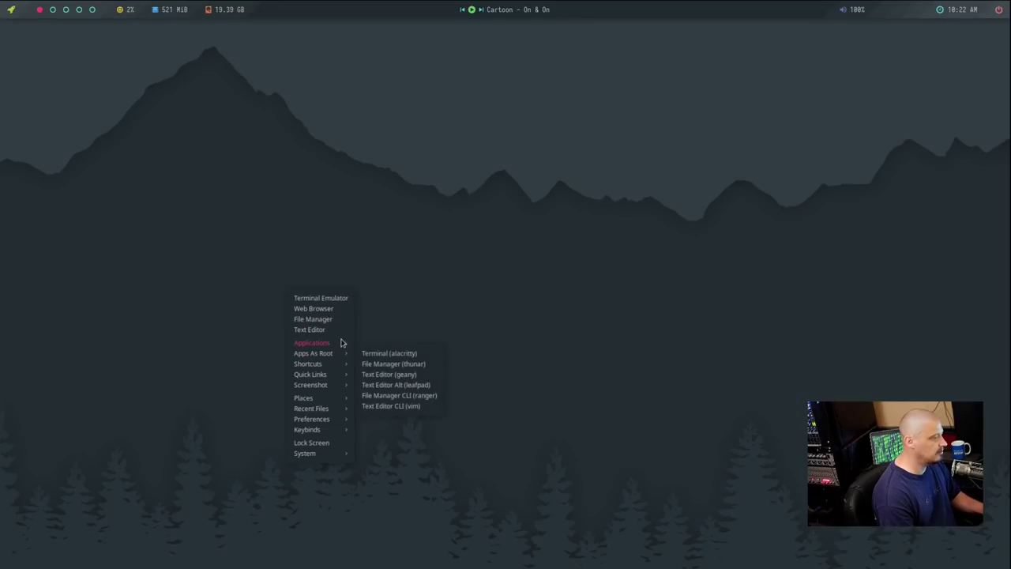
mouse_move(331, 420)
mouse_move(409, 461)
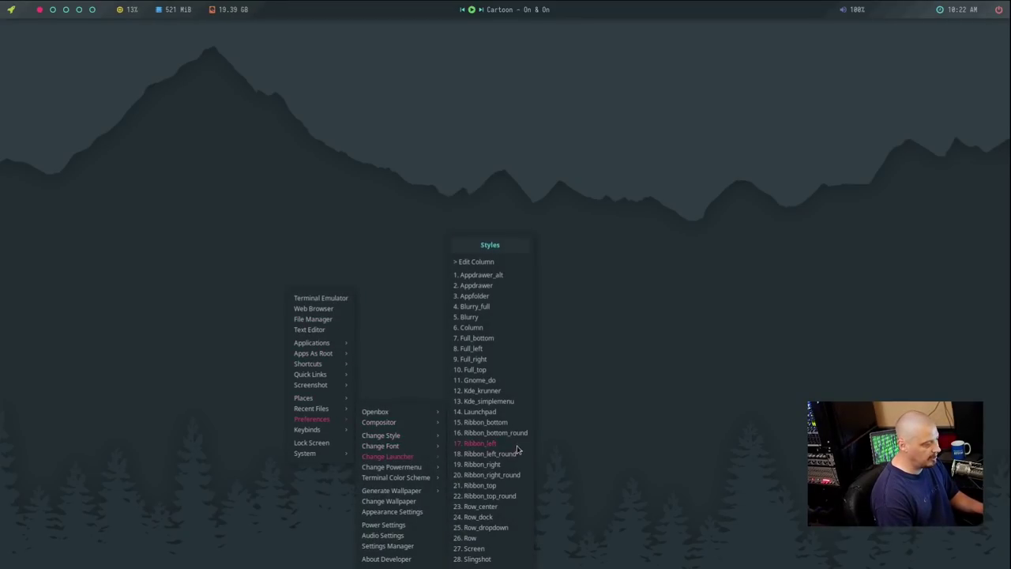
left_click(478, 286)
key("super")
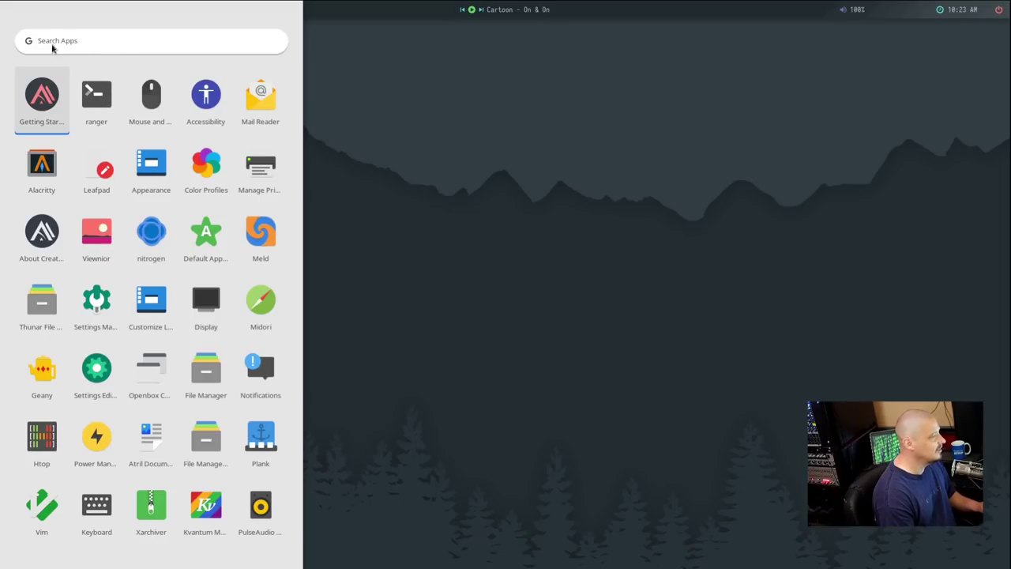
left_click(57, 48)
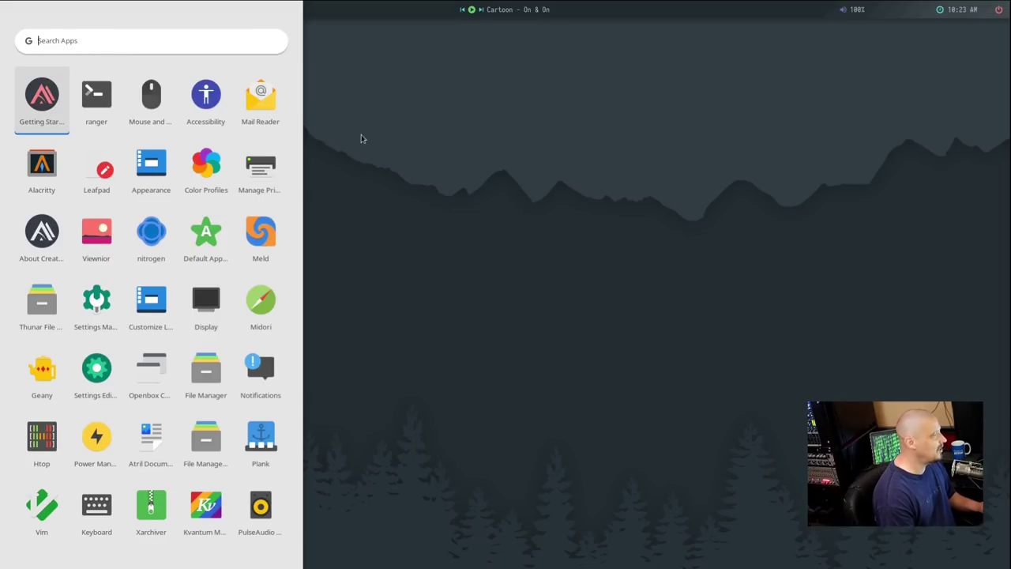
left_click(418, 225)
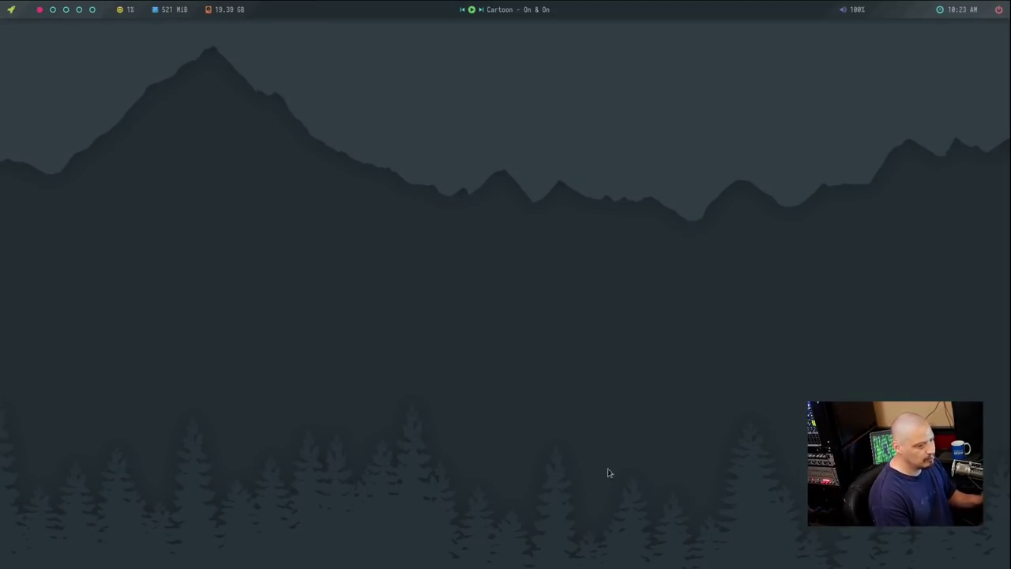
- Open the wallpaper chooser from the desktop preferences and look through the available wallpapers
right_click(294, 205)
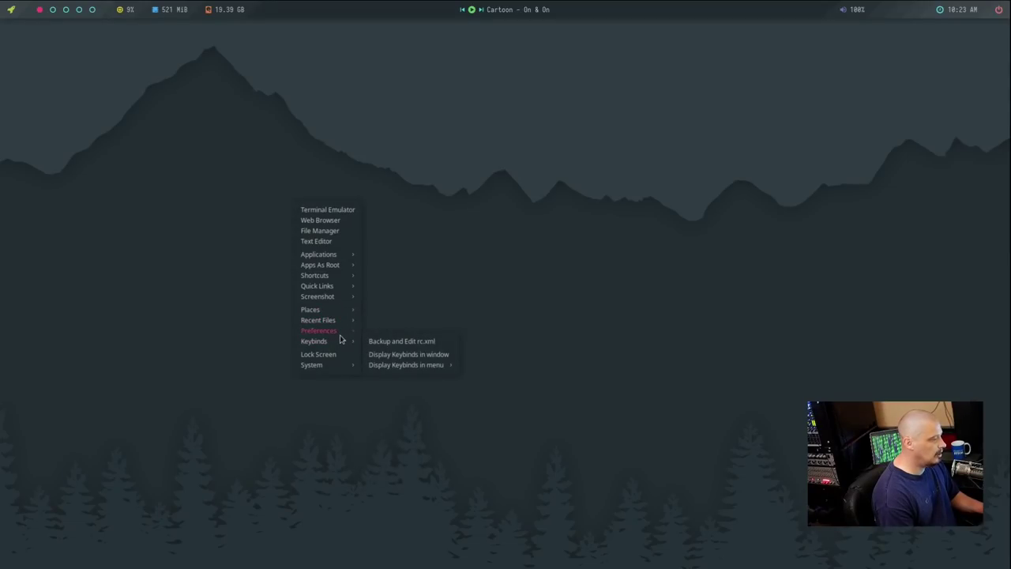
mouse_move(332, 330)
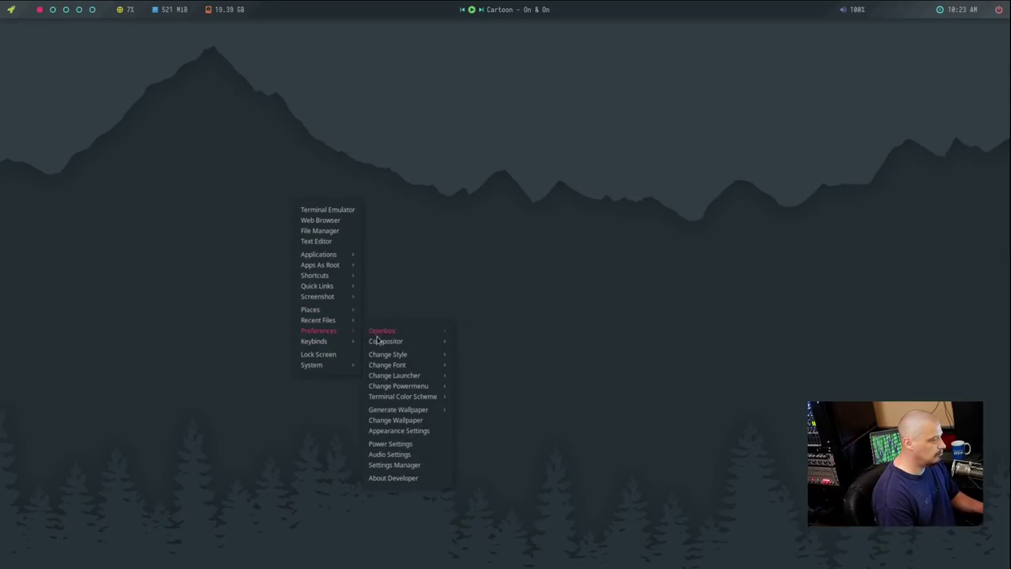
left_click(416, 420)
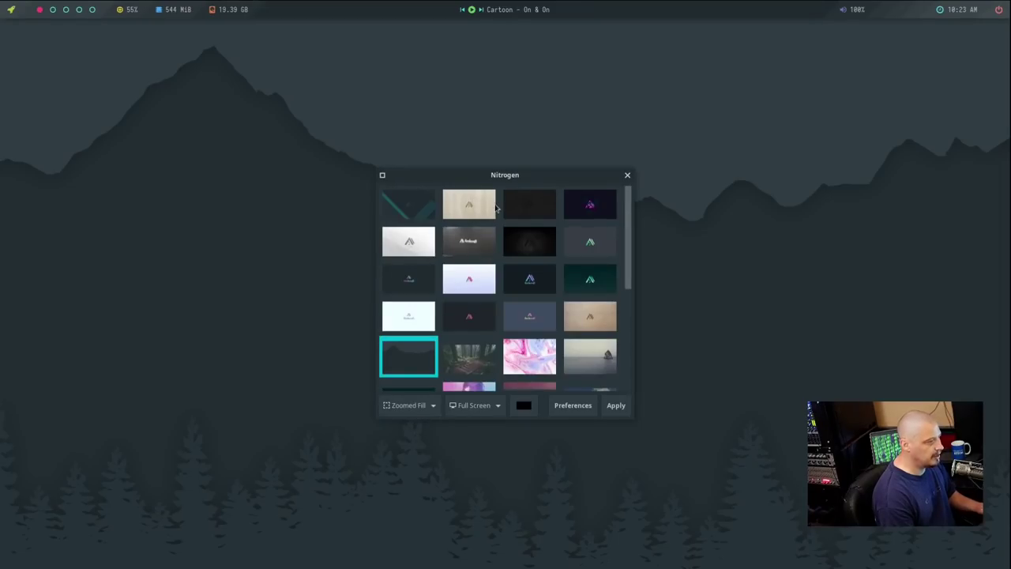
double_click(495, 177)
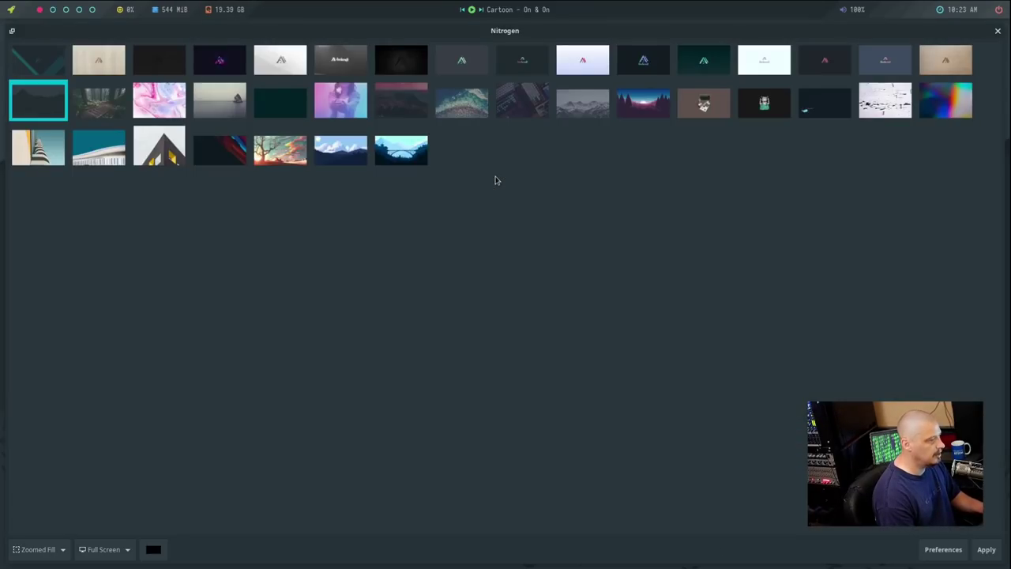
double_click(443, 33)
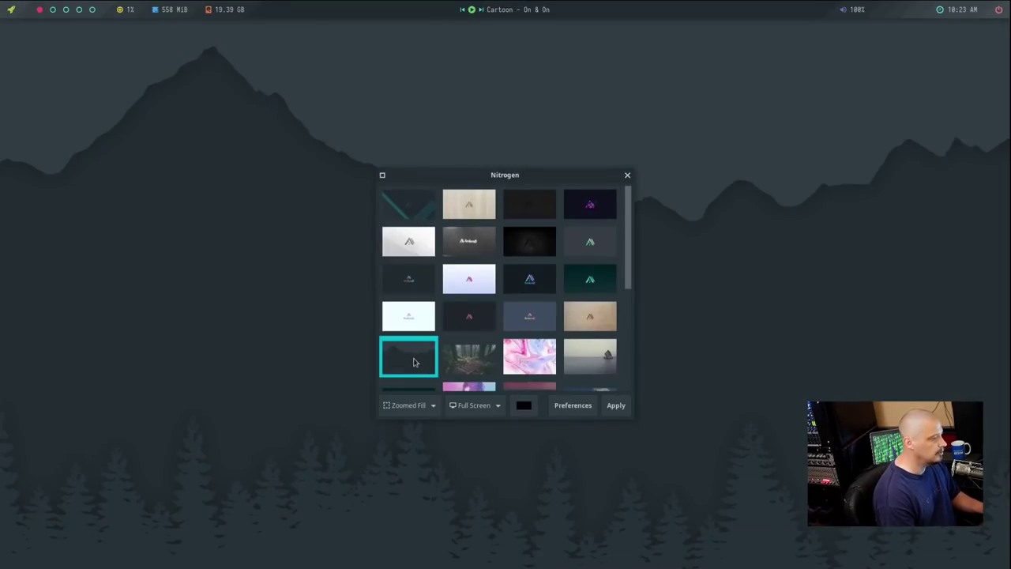
scroll(443, 347, "down", 2)
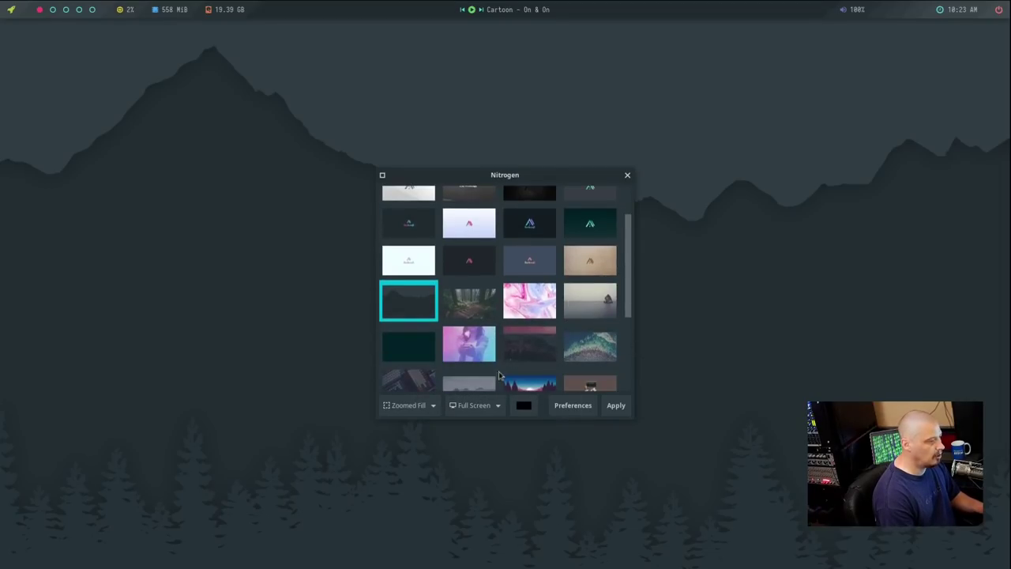
scroll(472, 315, "up", 2)
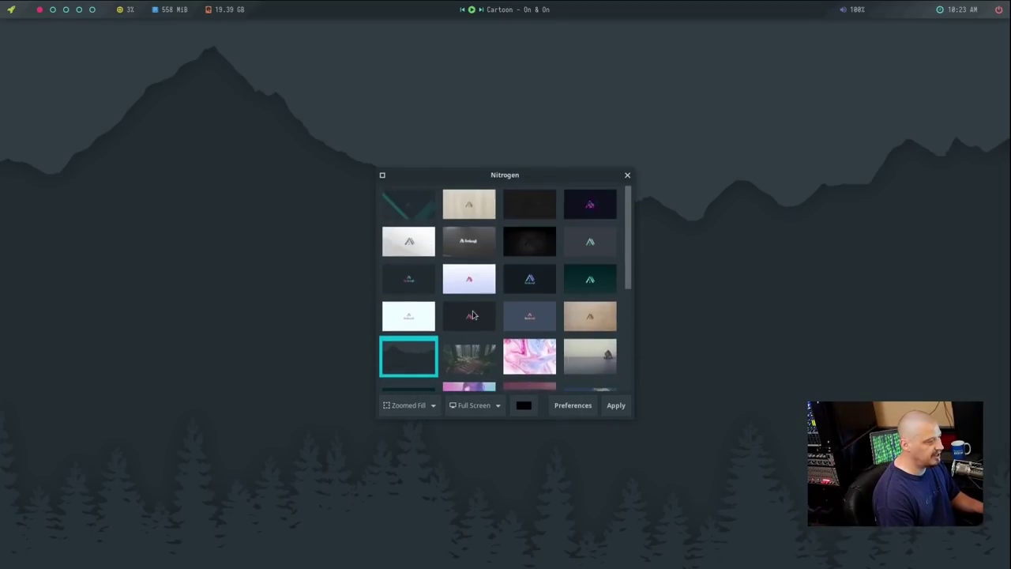
- Try two dark Archcraft logo wallpapers, moving the Nitrogen window away from the middle of the desktop
left_click(531, 289)
left_click(616, 405)
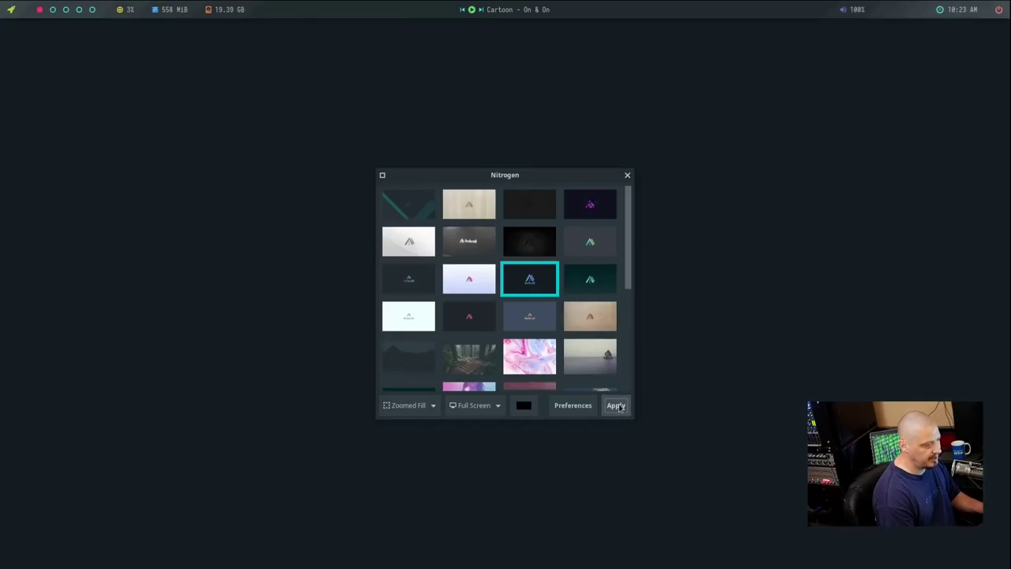
left_click_drag(520, 173, 830, 60)
left_click(725, 174)
left_click(939, 295)
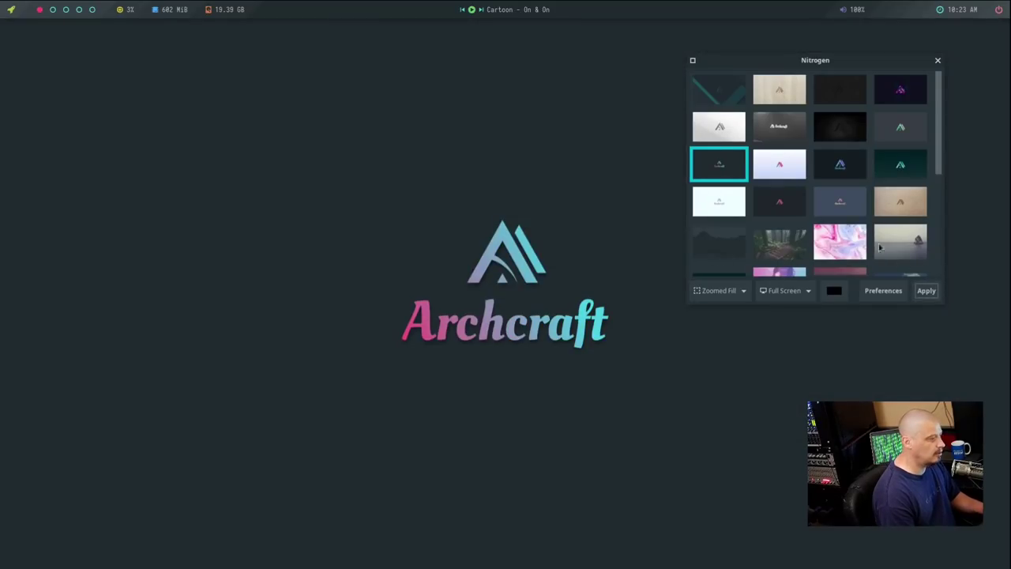
- Apply the dark abstract wallpaper with red and blue streaks
scroll(821, 123, "down", 5)
scroll(811, 162, "down", 1)
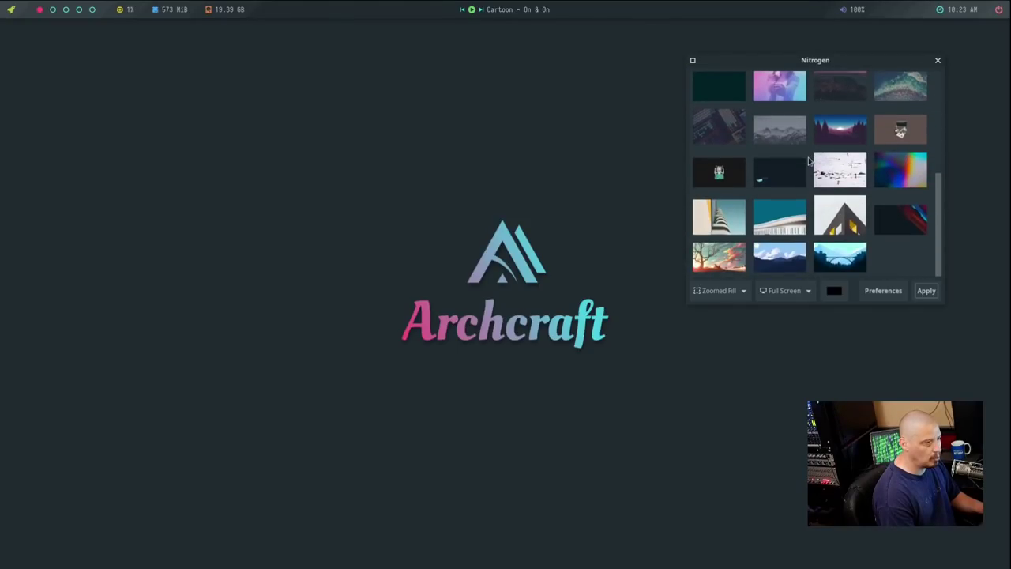
left_click(893, 234)
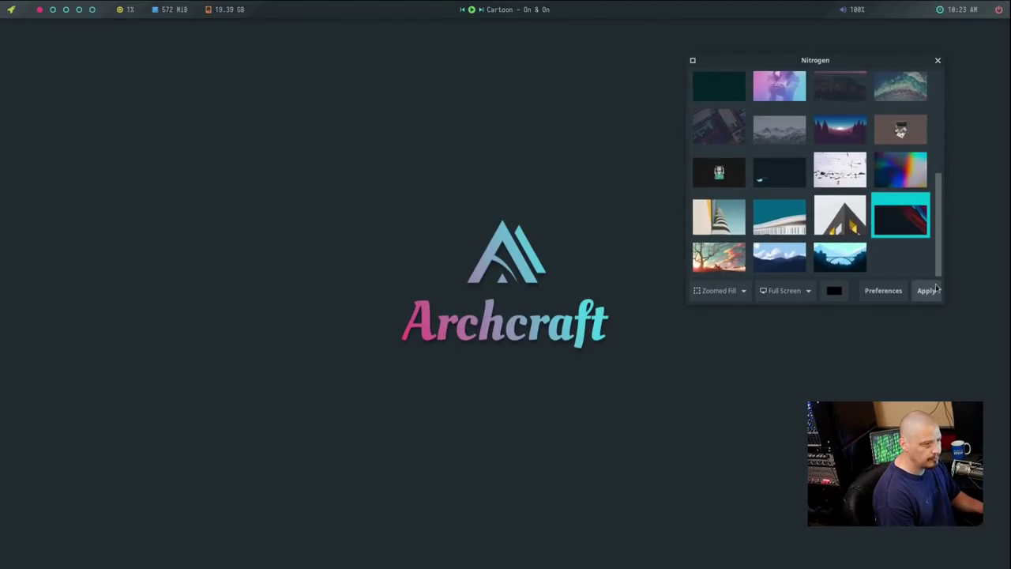
left_click(926, 290)
- Try the teal-sky white building, the curved balconies, and the plain dark blue wallpapers one after another
left_click(791, 223)
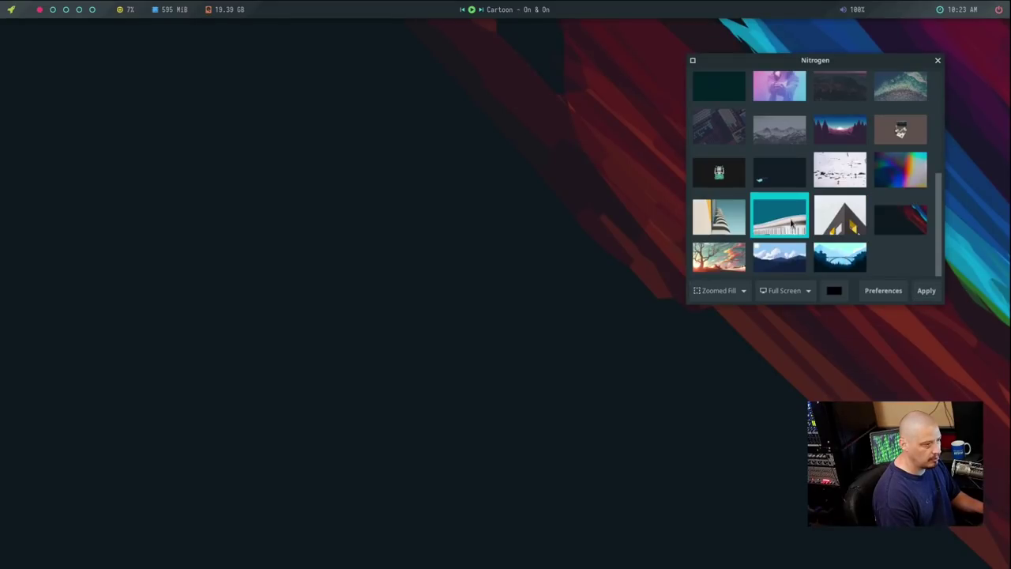
left_click(928, 292)
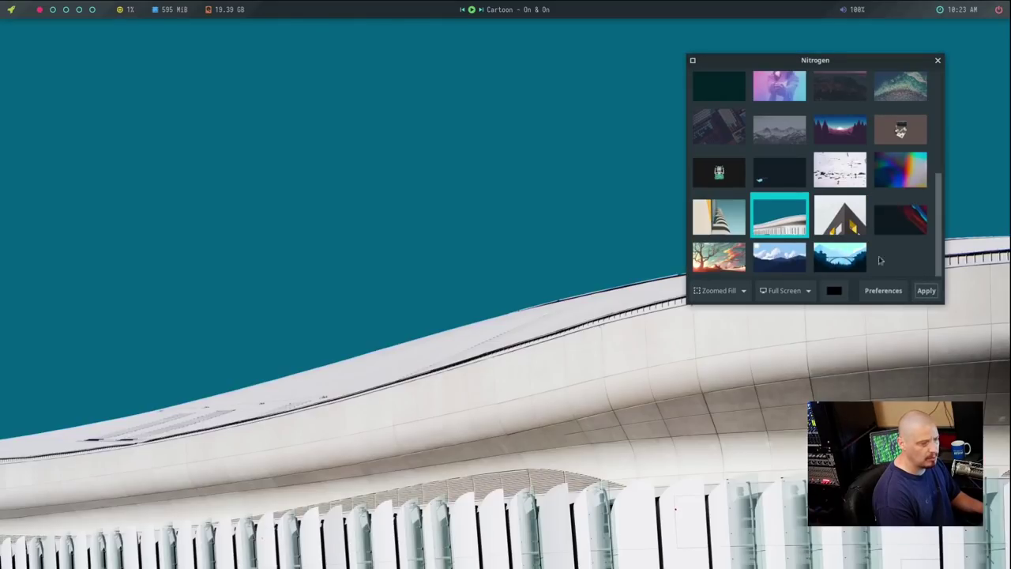
left_click(705, 225)
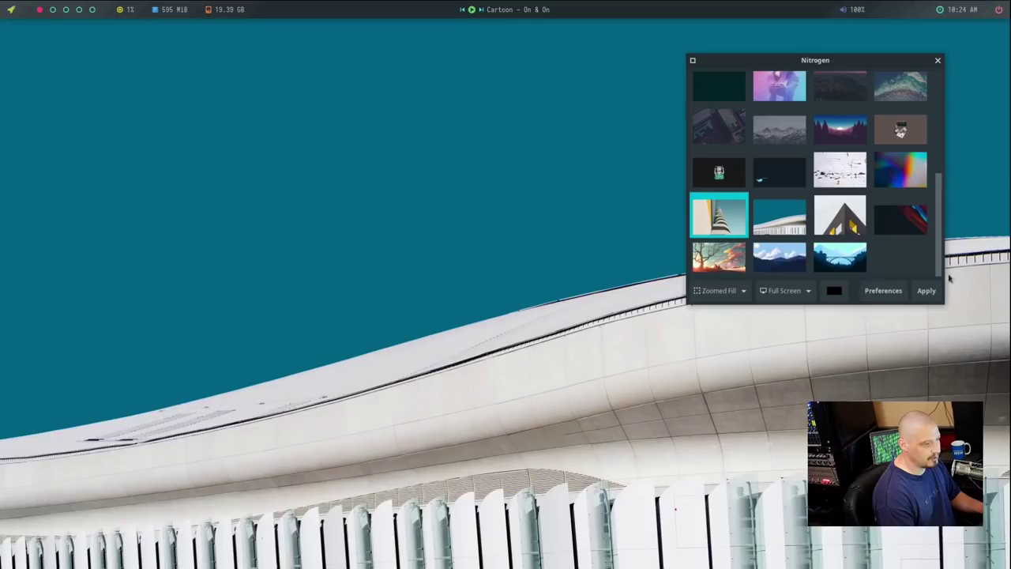
left_click(924, 293)
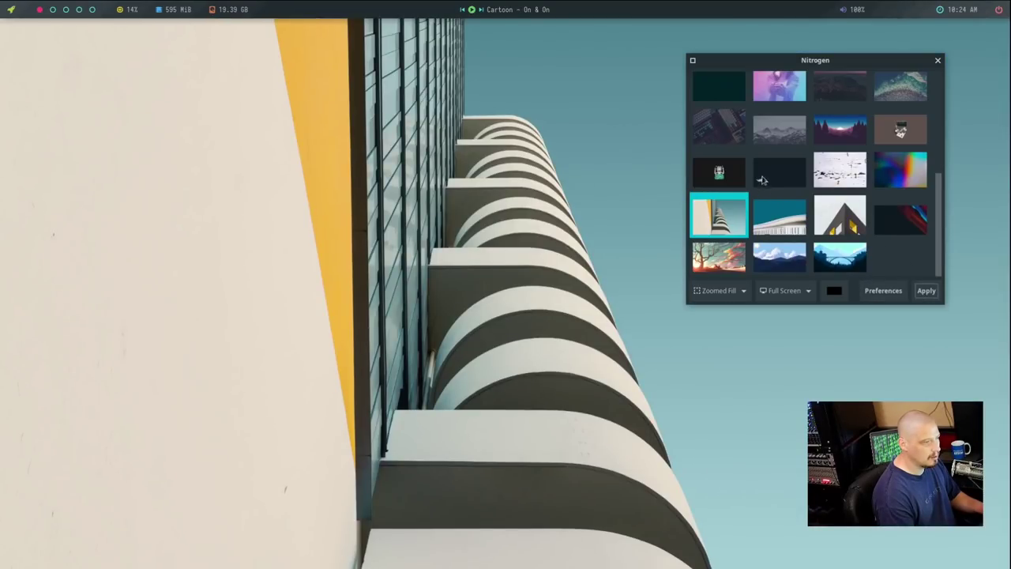
left_click(762, 177)
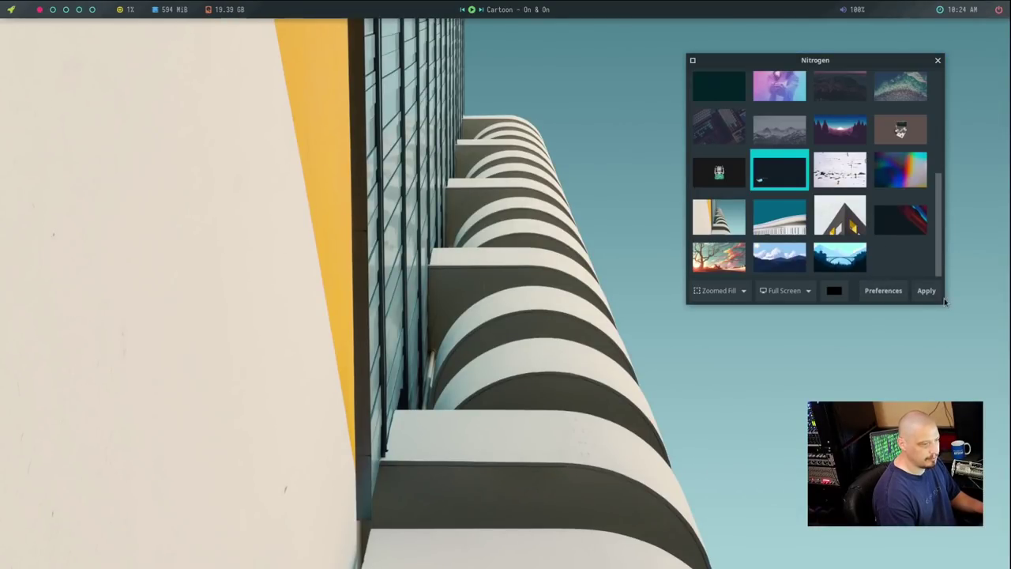
left_click(938, 294)
- Apply the pink-and-blue wallpaper of hands holding a sparkler and close Nitrogen
scroll(789, 229, "up", 3)
left_click(782, 233)
left_click(926, 290)
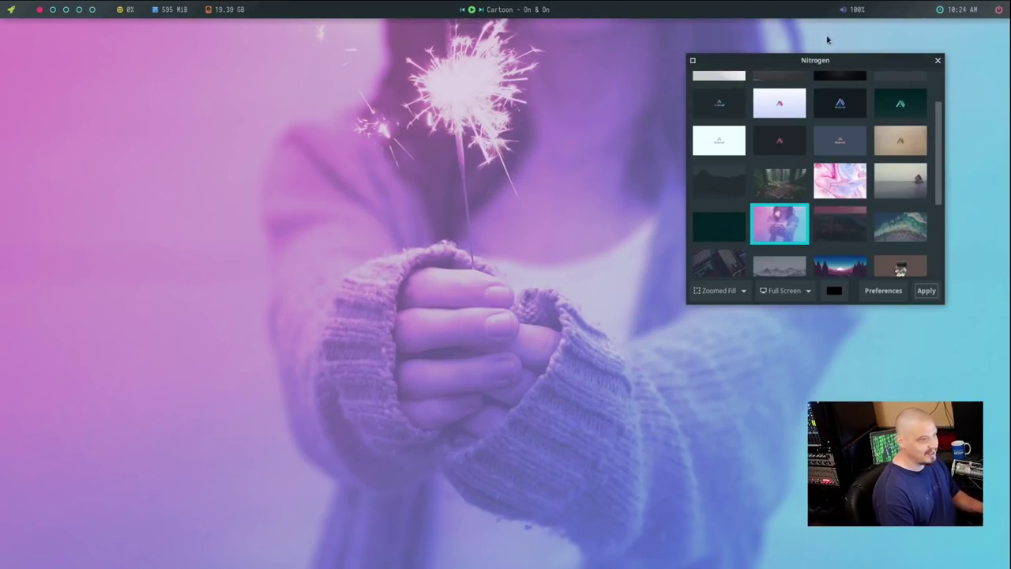
left_click(938, 62)
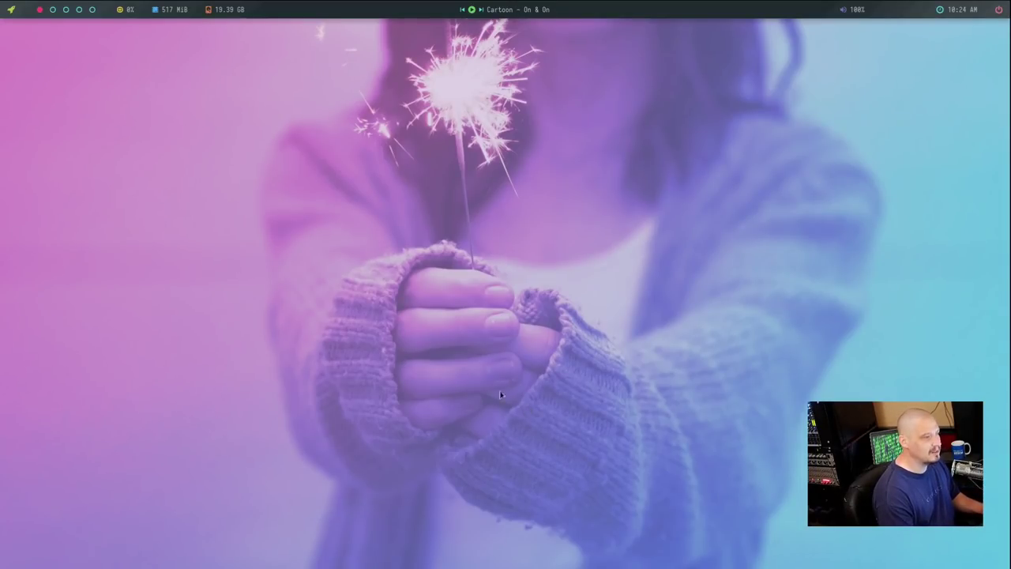
- Log out of the current desktop session and confirm the logout
right_click(345, 68)
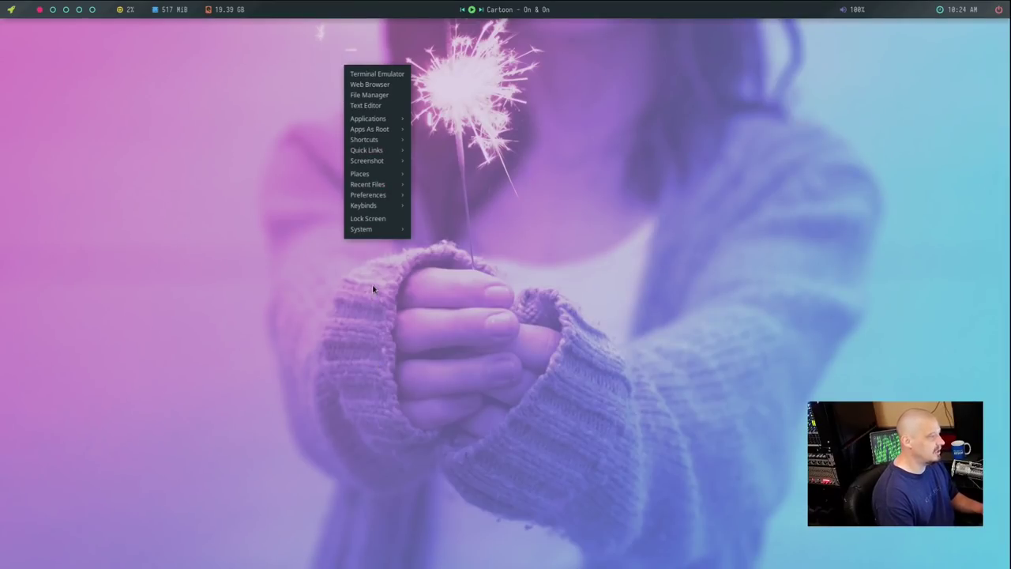
mouse_move(389, 235)
left_click(434, 231)
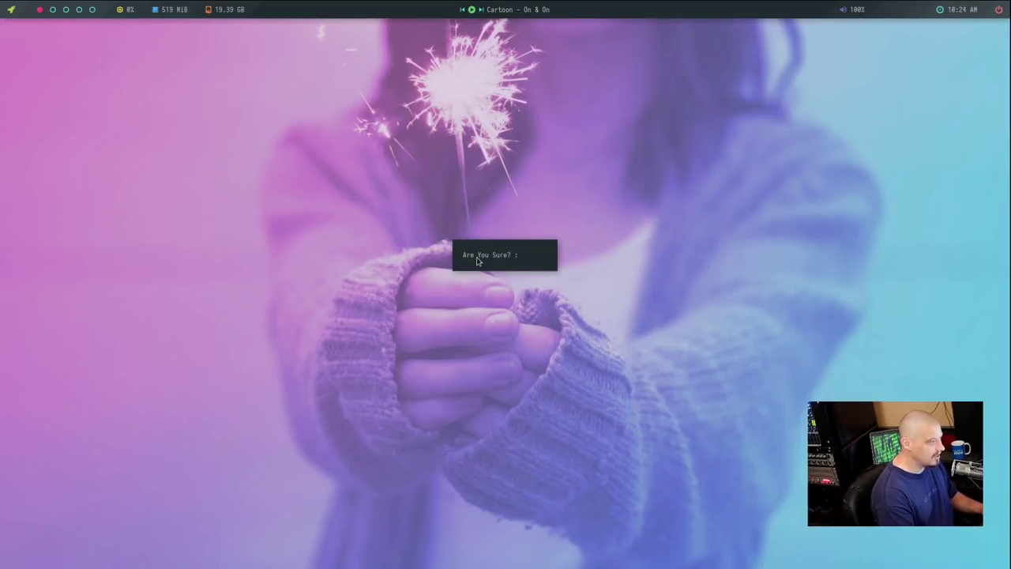
key("Return")
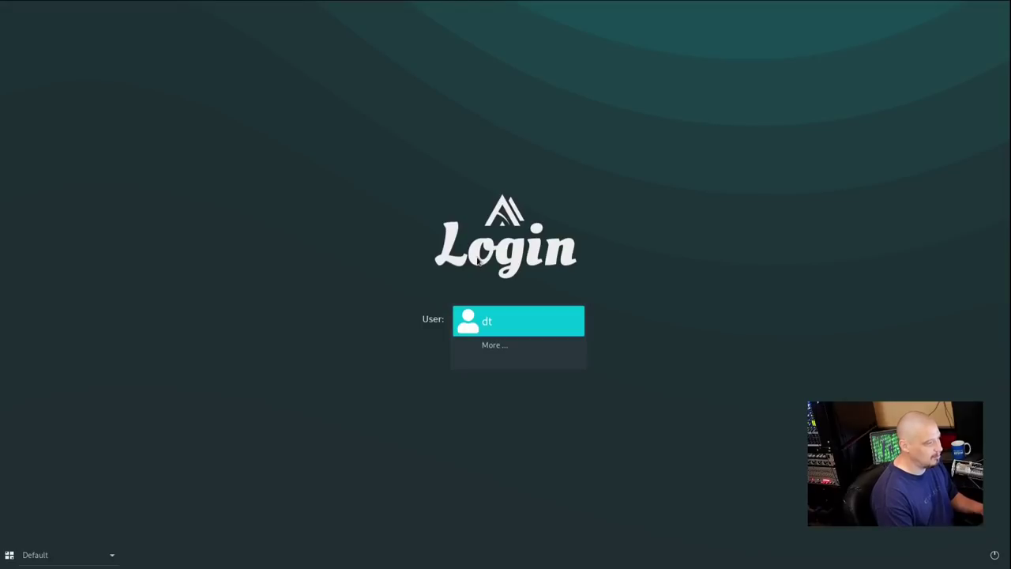
- Choose the bspwm session on the login screen, select the user, and log in with the account password
left_click(113, 557)
left_click(93, 521)
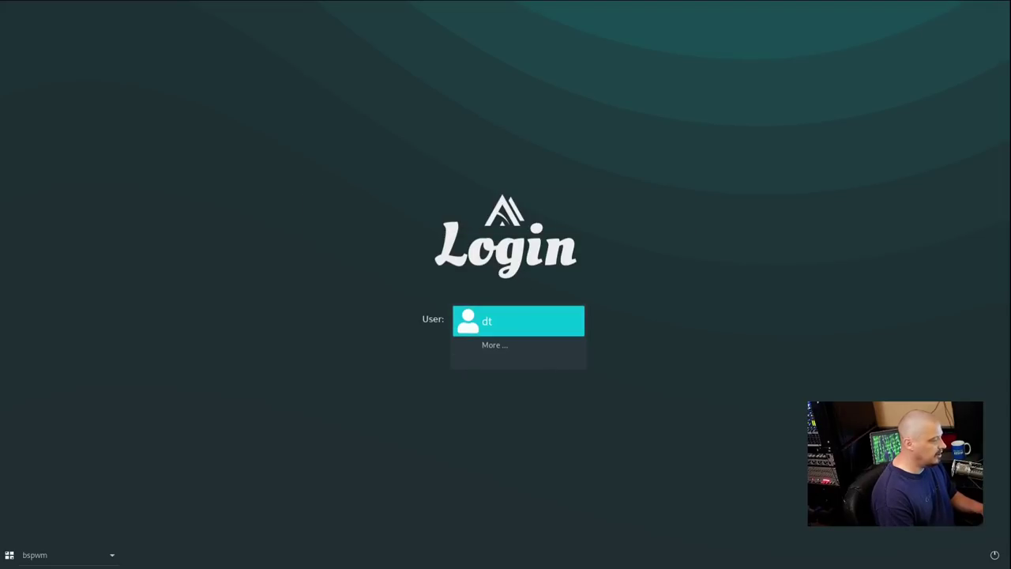
left_click(573, 318)
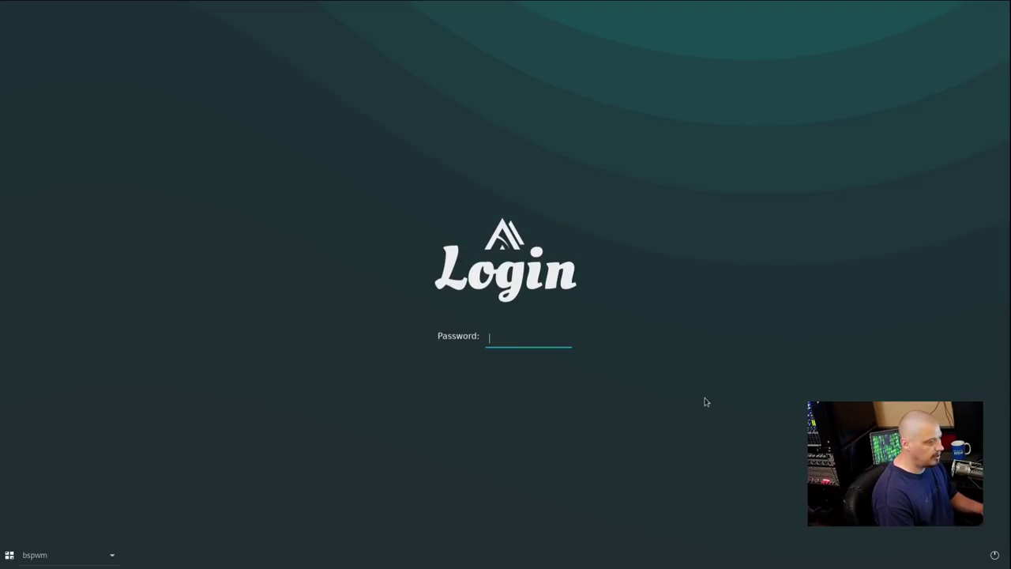
key("Return")
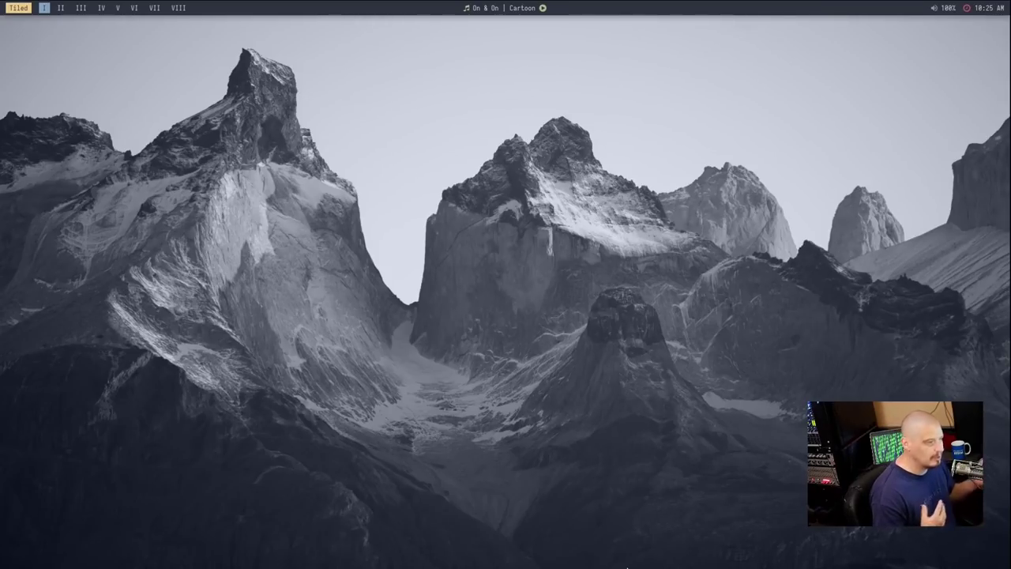
- Test opening and closing a terminal, and reopen it to check the default shell with echo $SHELL before closing it
key("super+Return")
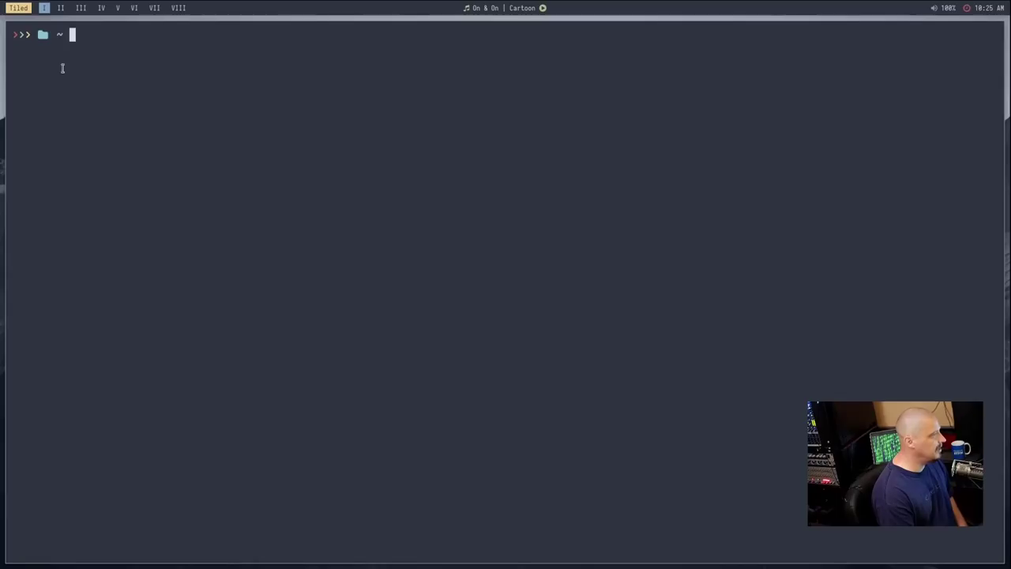
key("super+shift+c")
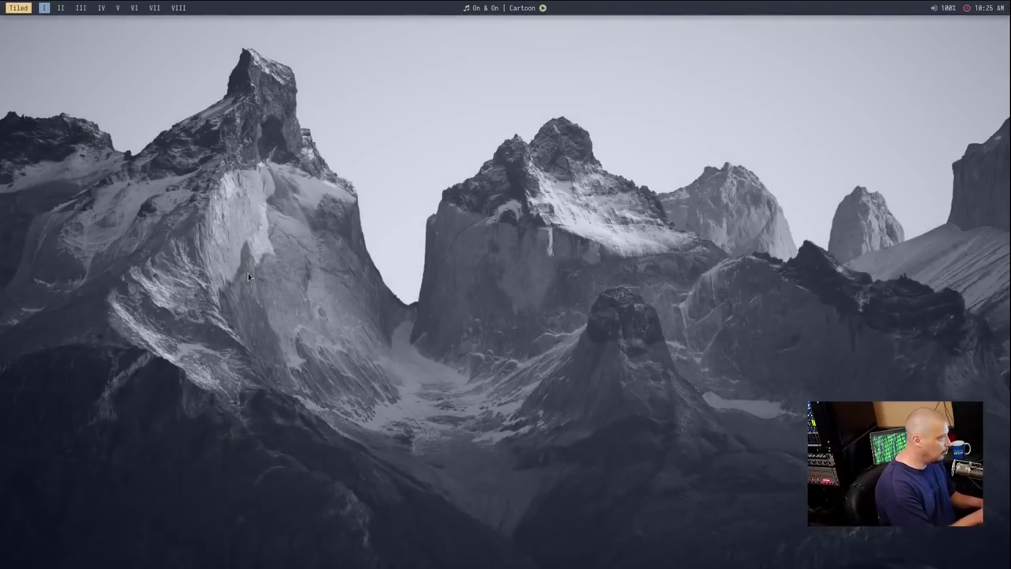
key("super+Return")
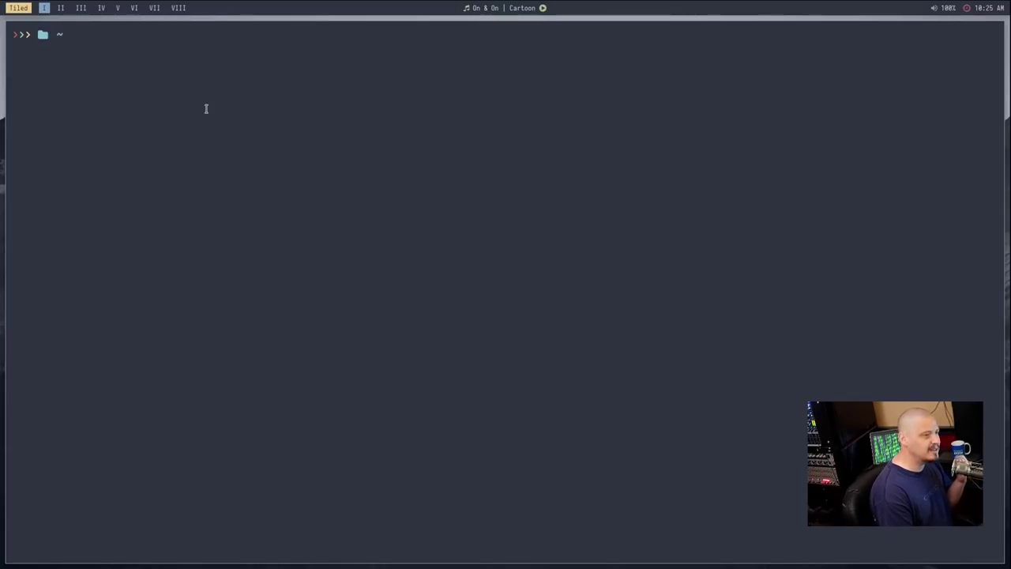
type("ec")
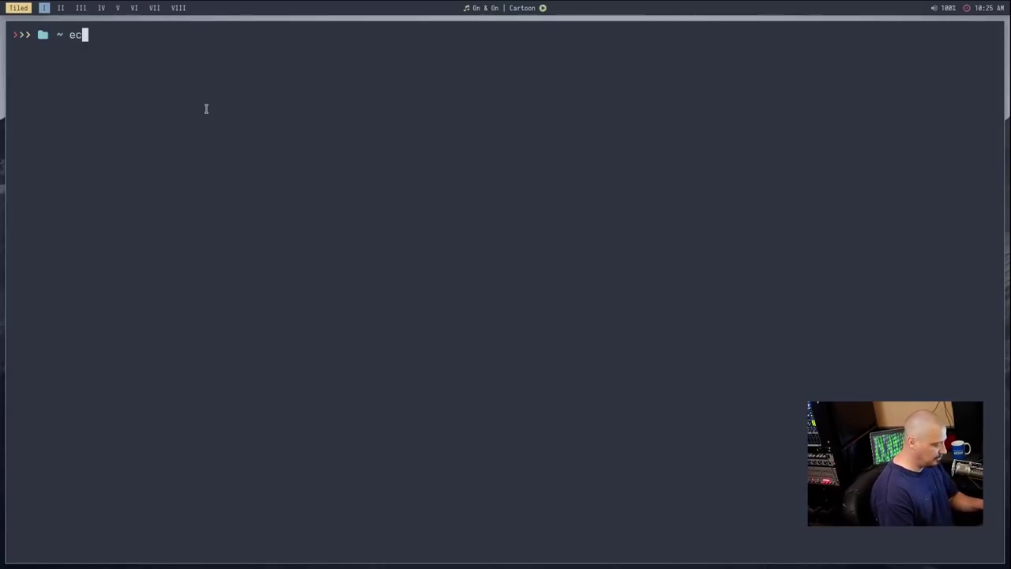
type("ho $SHELL")
key("Return")
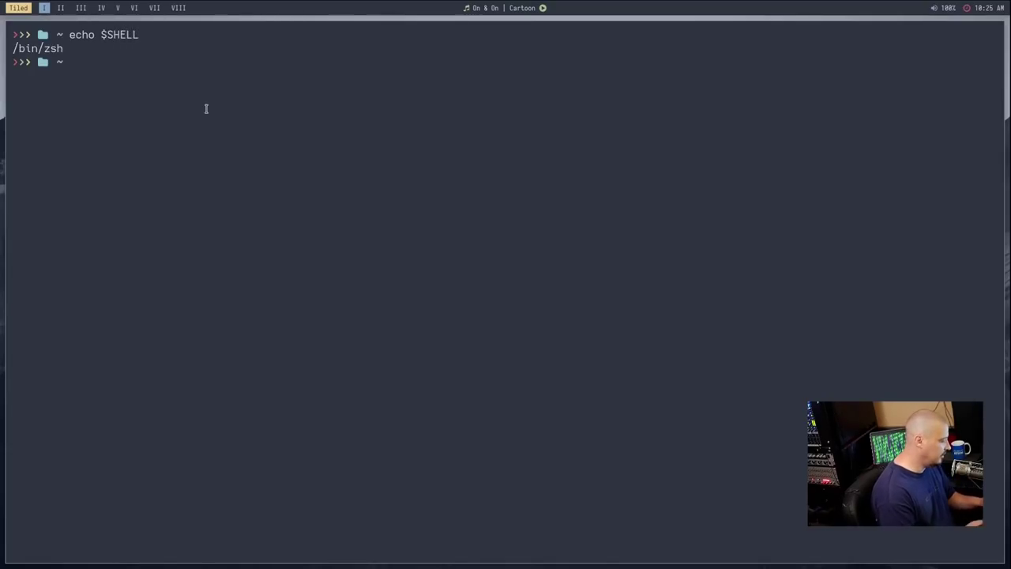
key("super+shift+c")
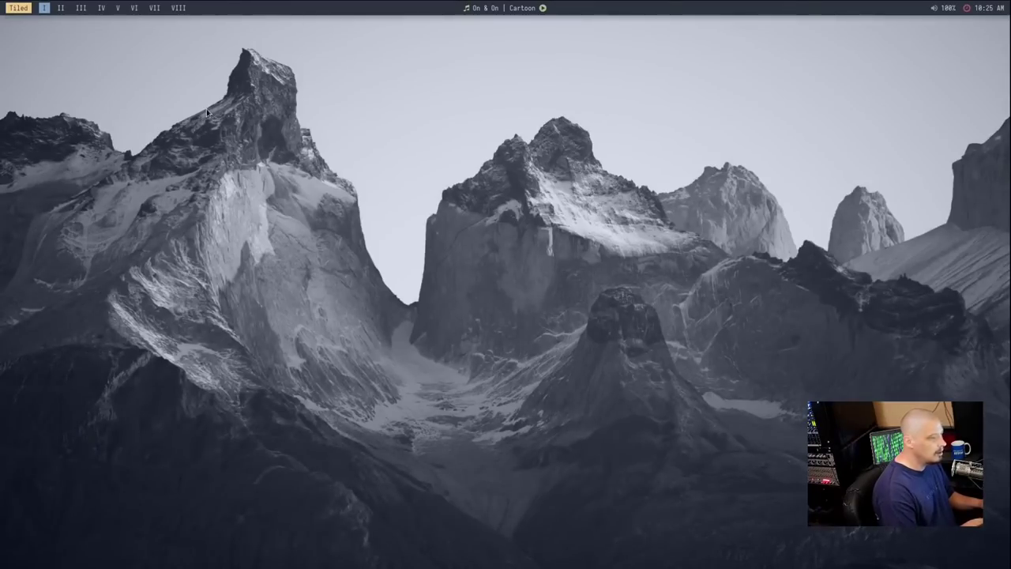
- Check the application launcher and dismiss it, and open several terminals on workspace I to test the tiling layout
key("super+p")
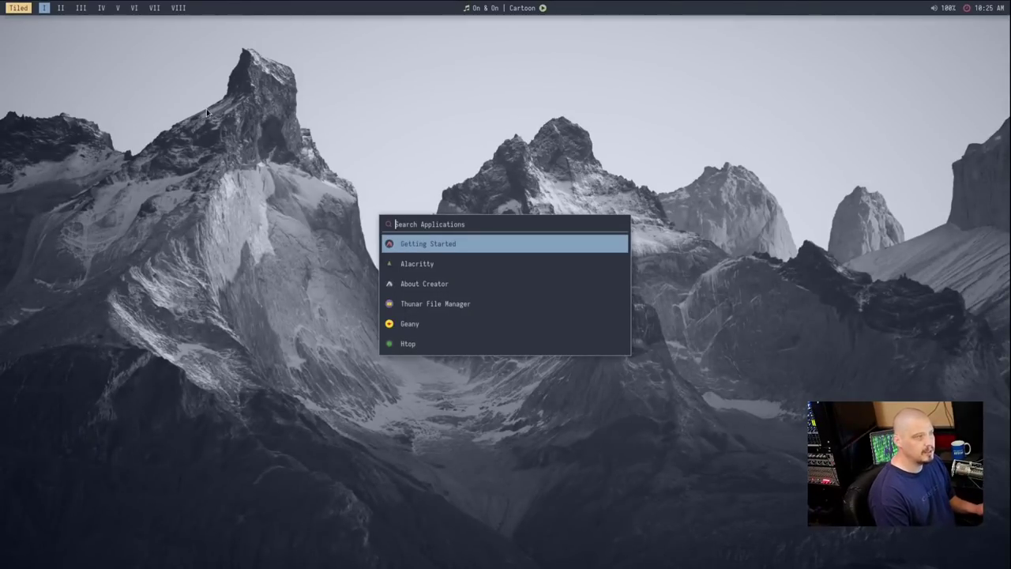
key("Escape")
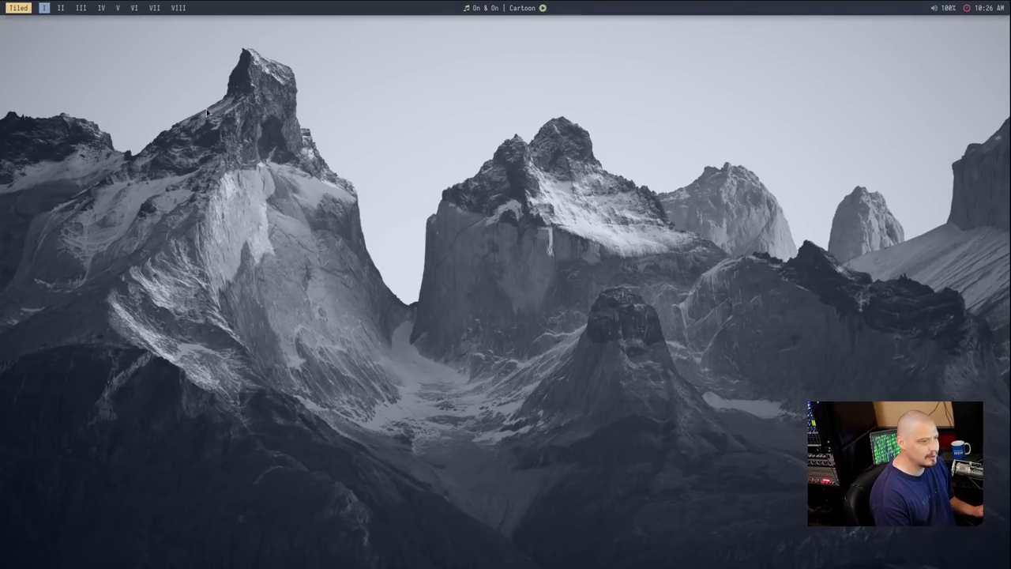
key("super+Return")
key("super+Return")
key("super+Return")
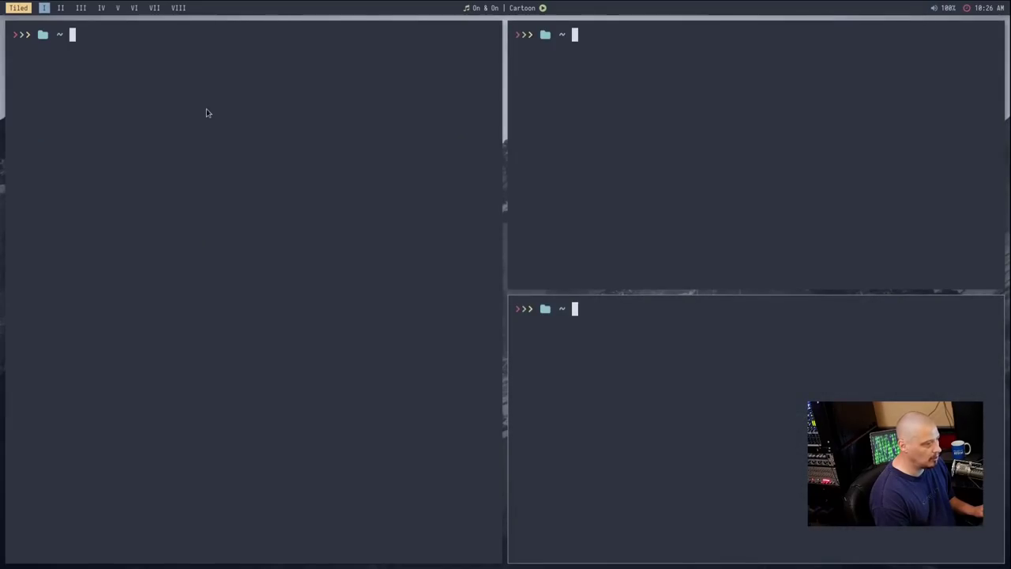
key("super+Return")
key("super+Return")
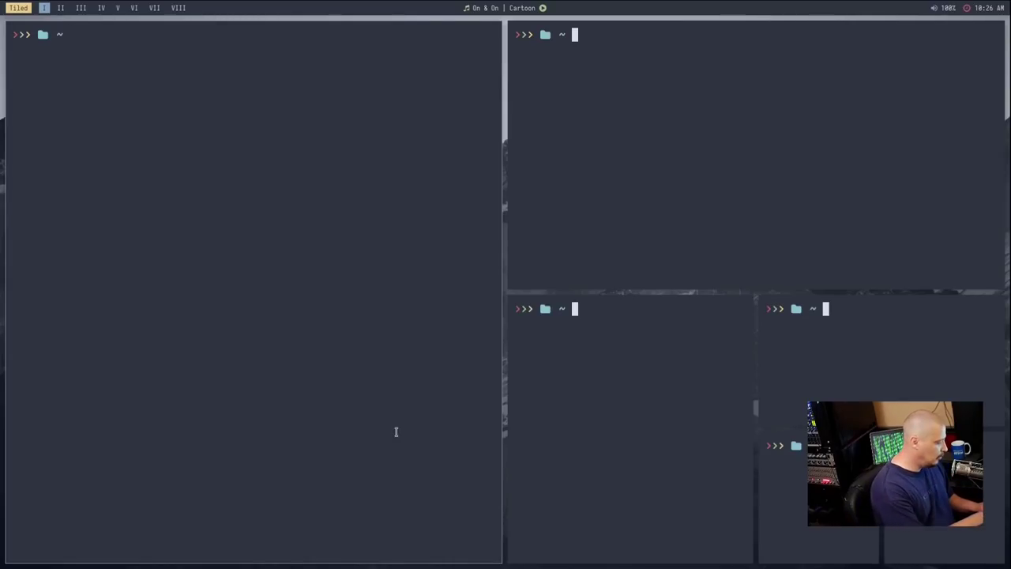
- Close all the tiled terminals, and test workspace switching by visiting workspace VIII and returning to workspace I
key("super+shift+c")
key("super+shift+c")
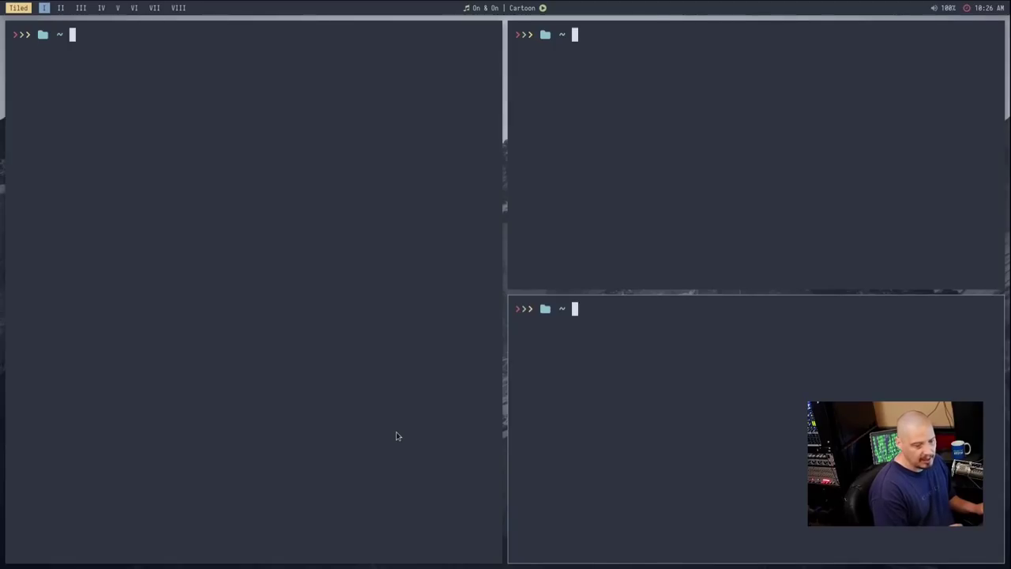
key("super+shift+c")
key("super+shift+c")
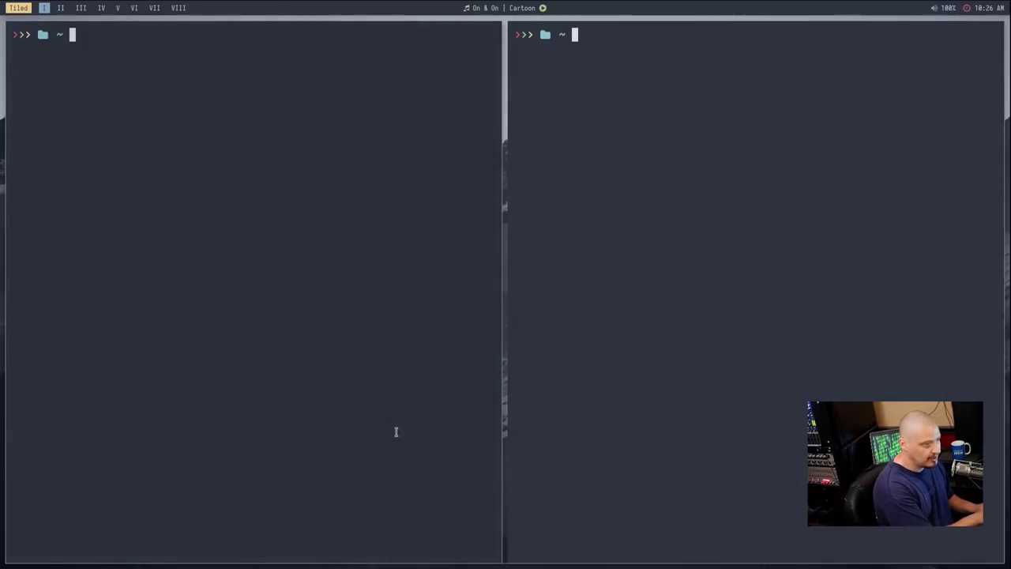
key("super+shift+c")
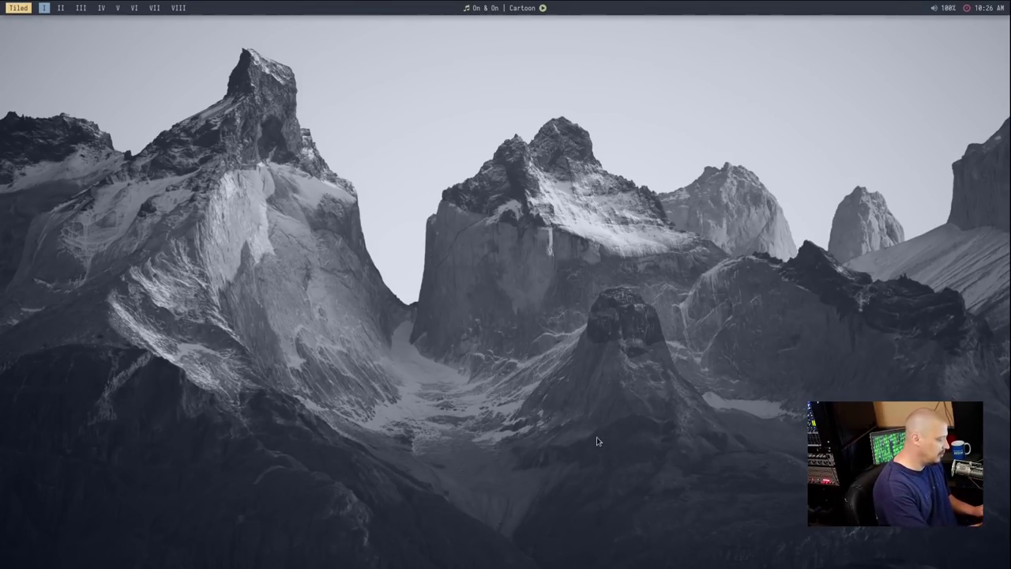
key("super+8")
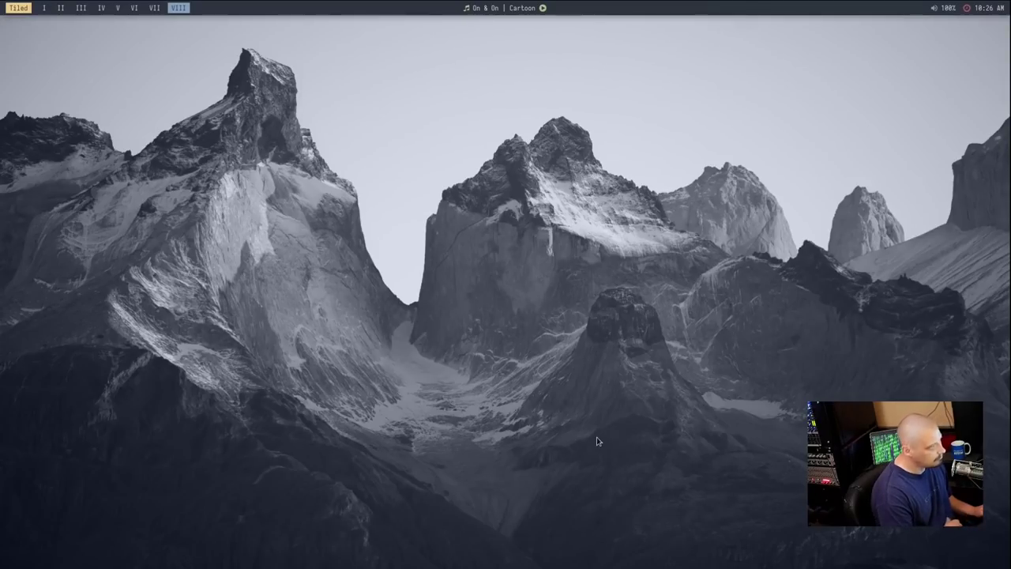
key("super+1")
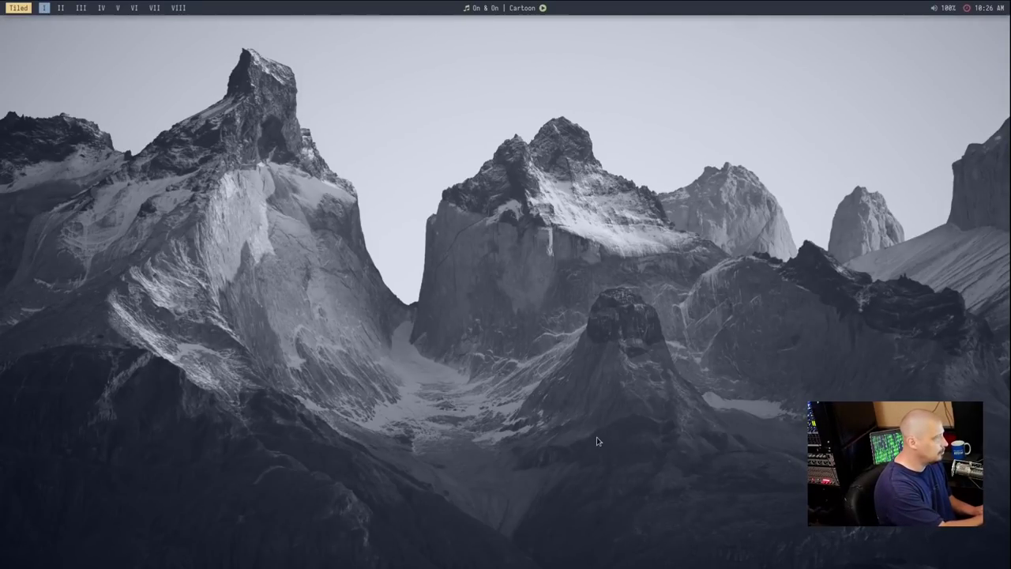
- Open a terminal with ranger beside it on workspace I, and move ranger to workspace II and view it there
key("super+Return")
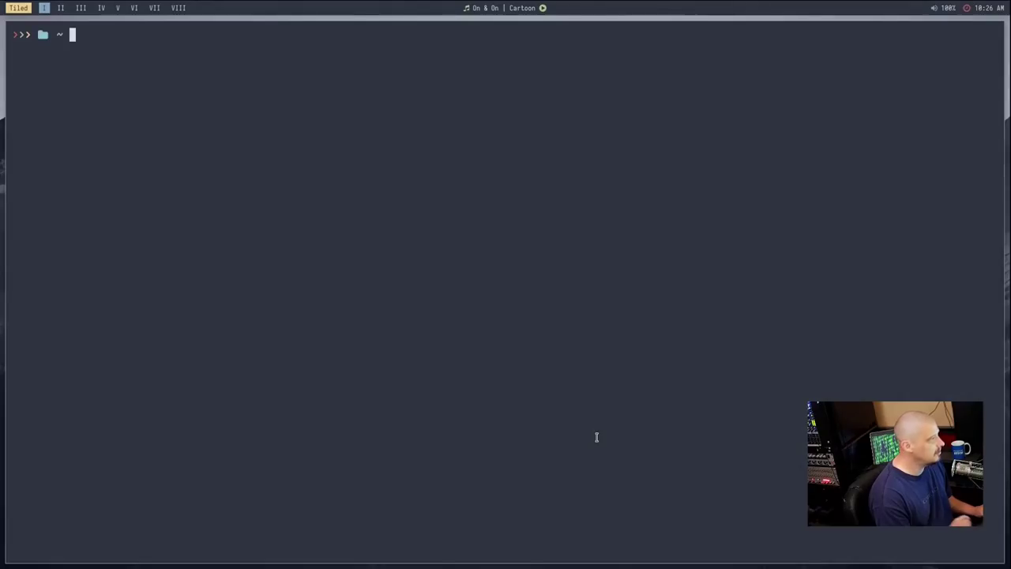
key("super+d")
key("Return")
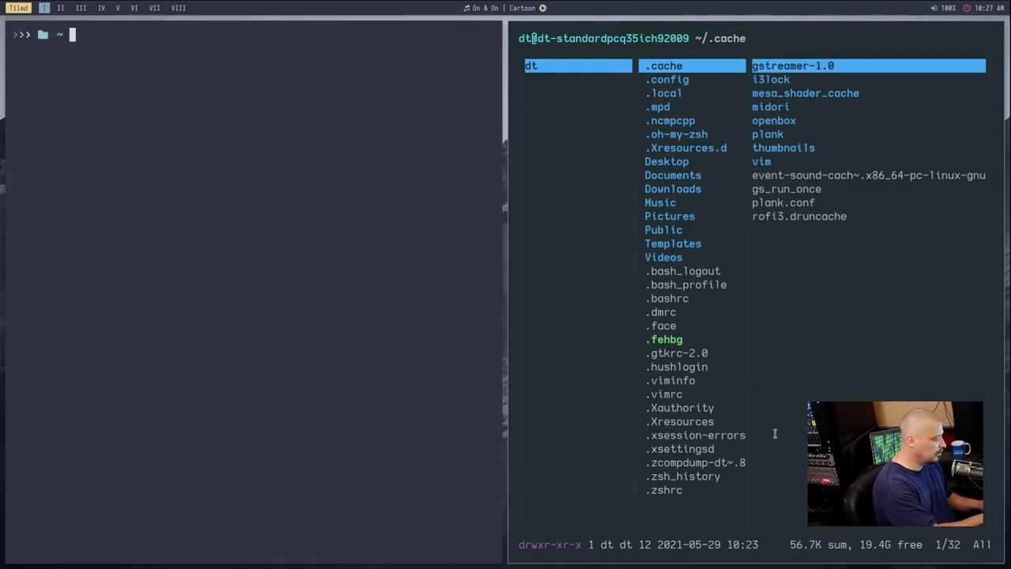
key("super+shift+2")
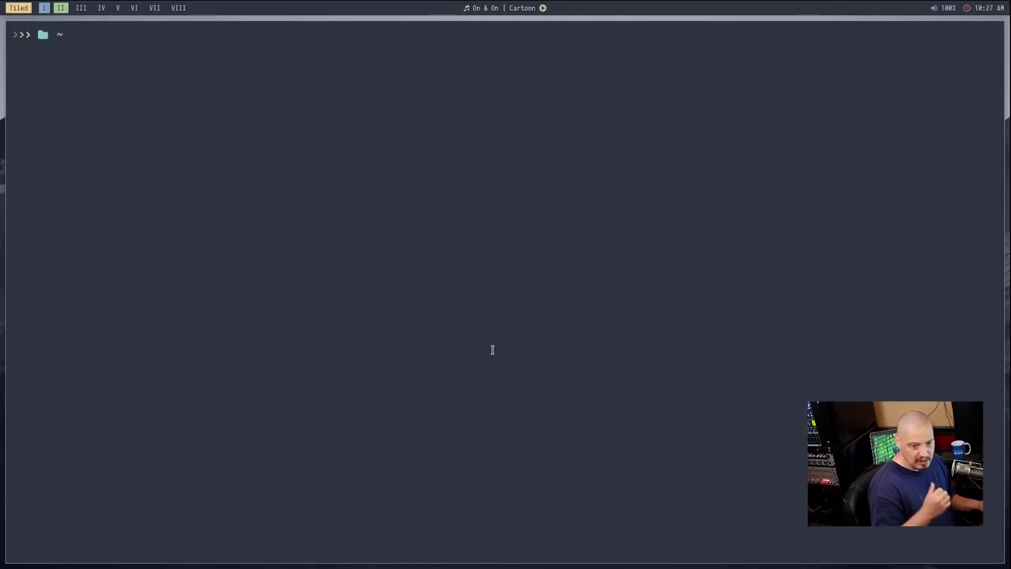
type("ranger")
key("Return")
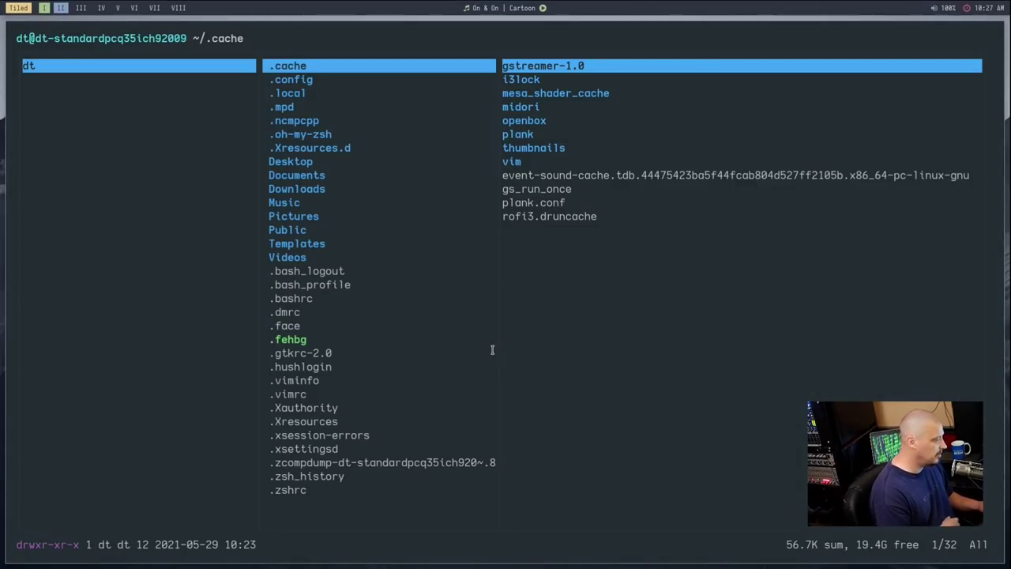
- Close ranger on workspace II and the terminal on workspace I, and check the application launcher before dismissing it
key("super+shift+c")
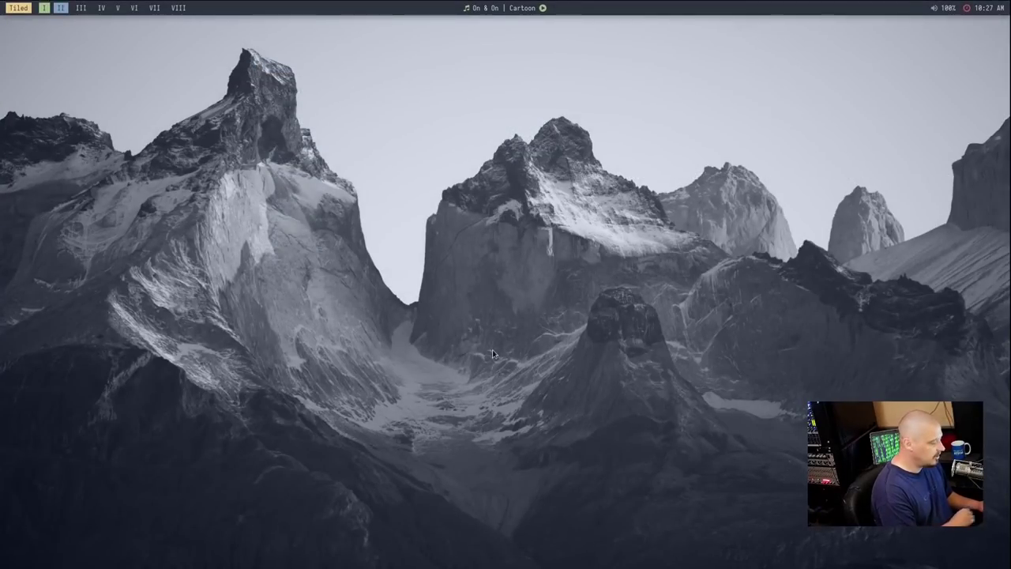
key("super+1")
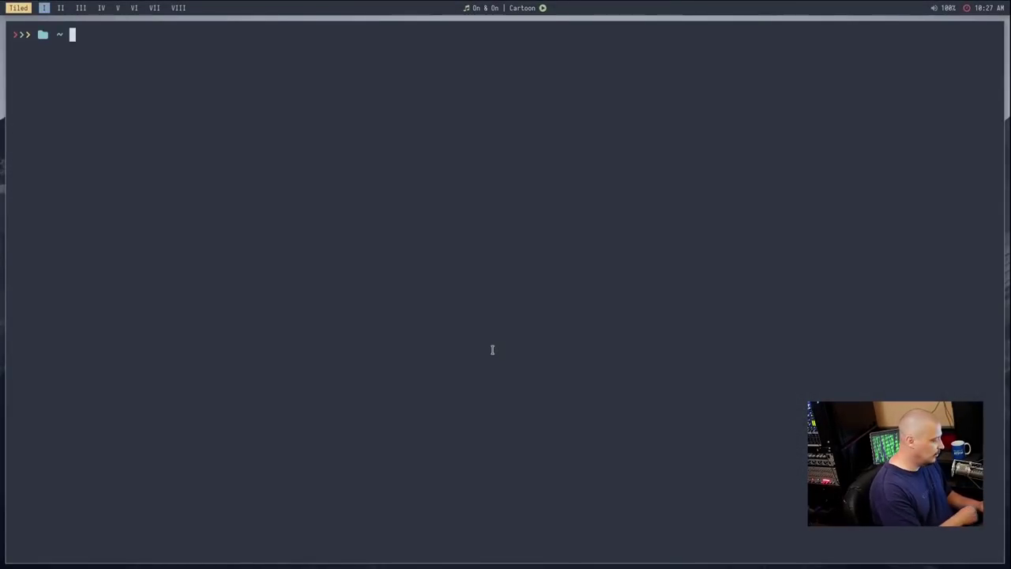
key("super+shift+c")
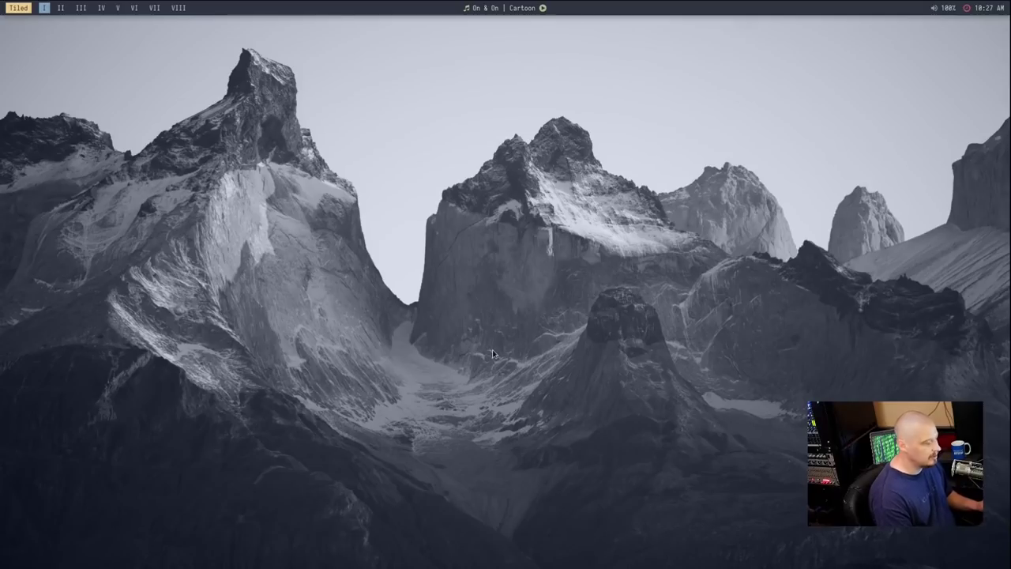
key("super+d")
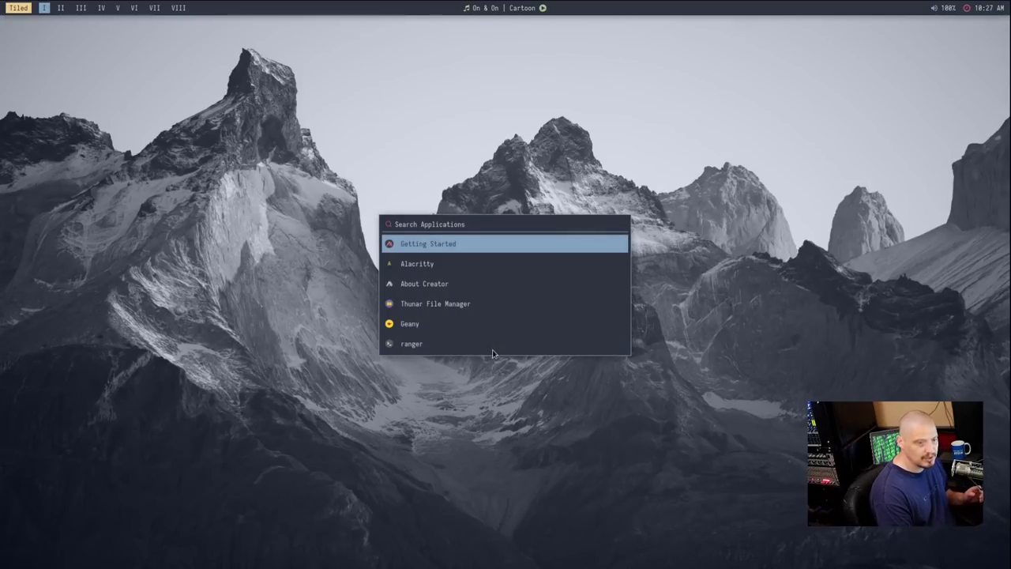
key("Escape")
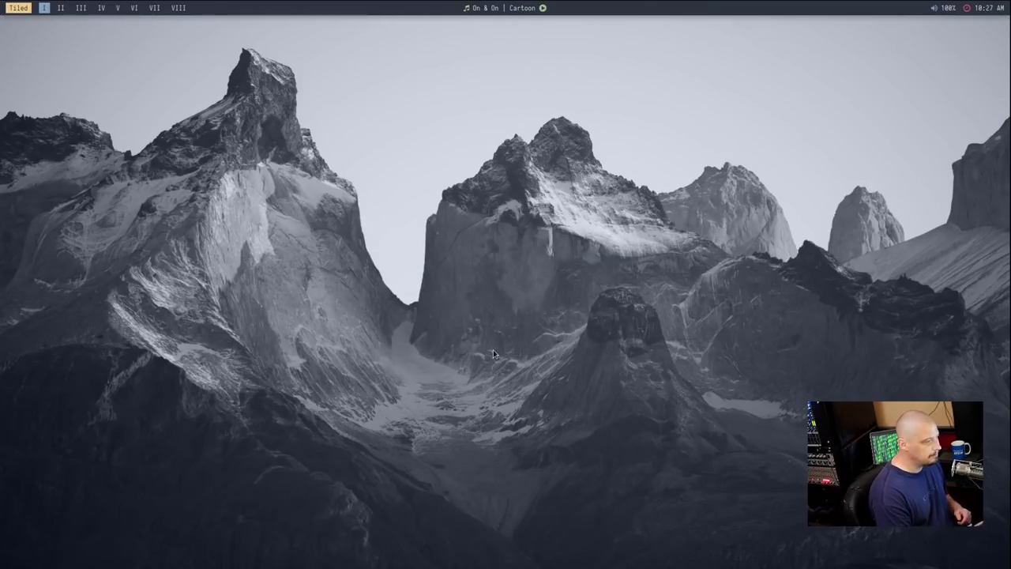